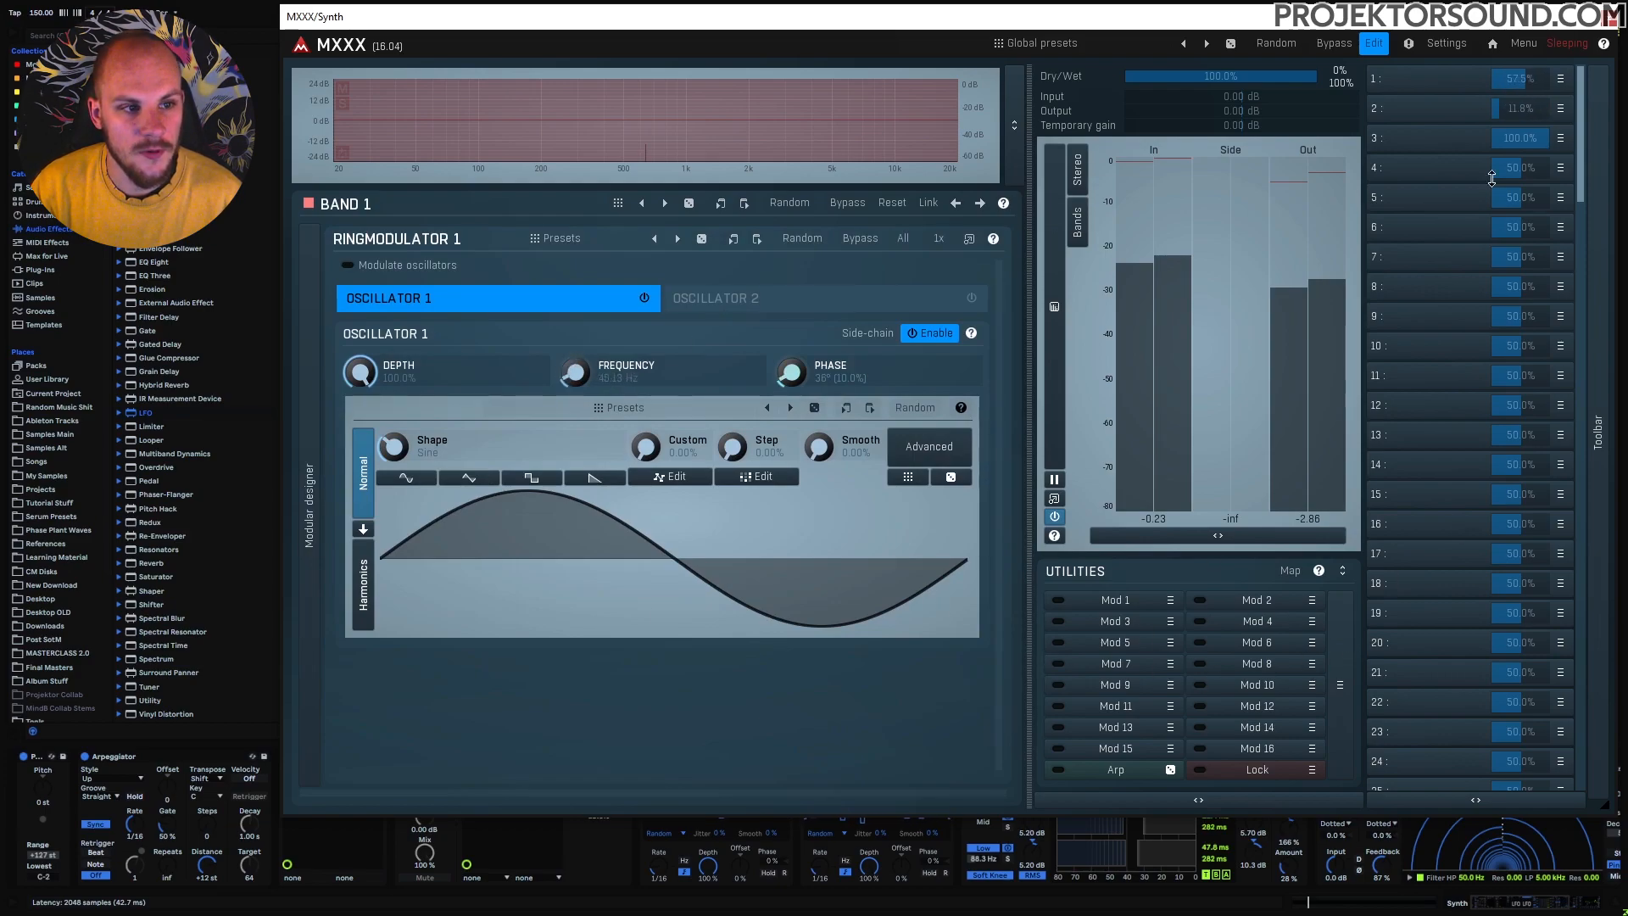
# Step: Open the Serum instrument on the Synth track and inspect its oscillator, filter, modulation matrix and effects settings
pyautogui.click(1611, 17)
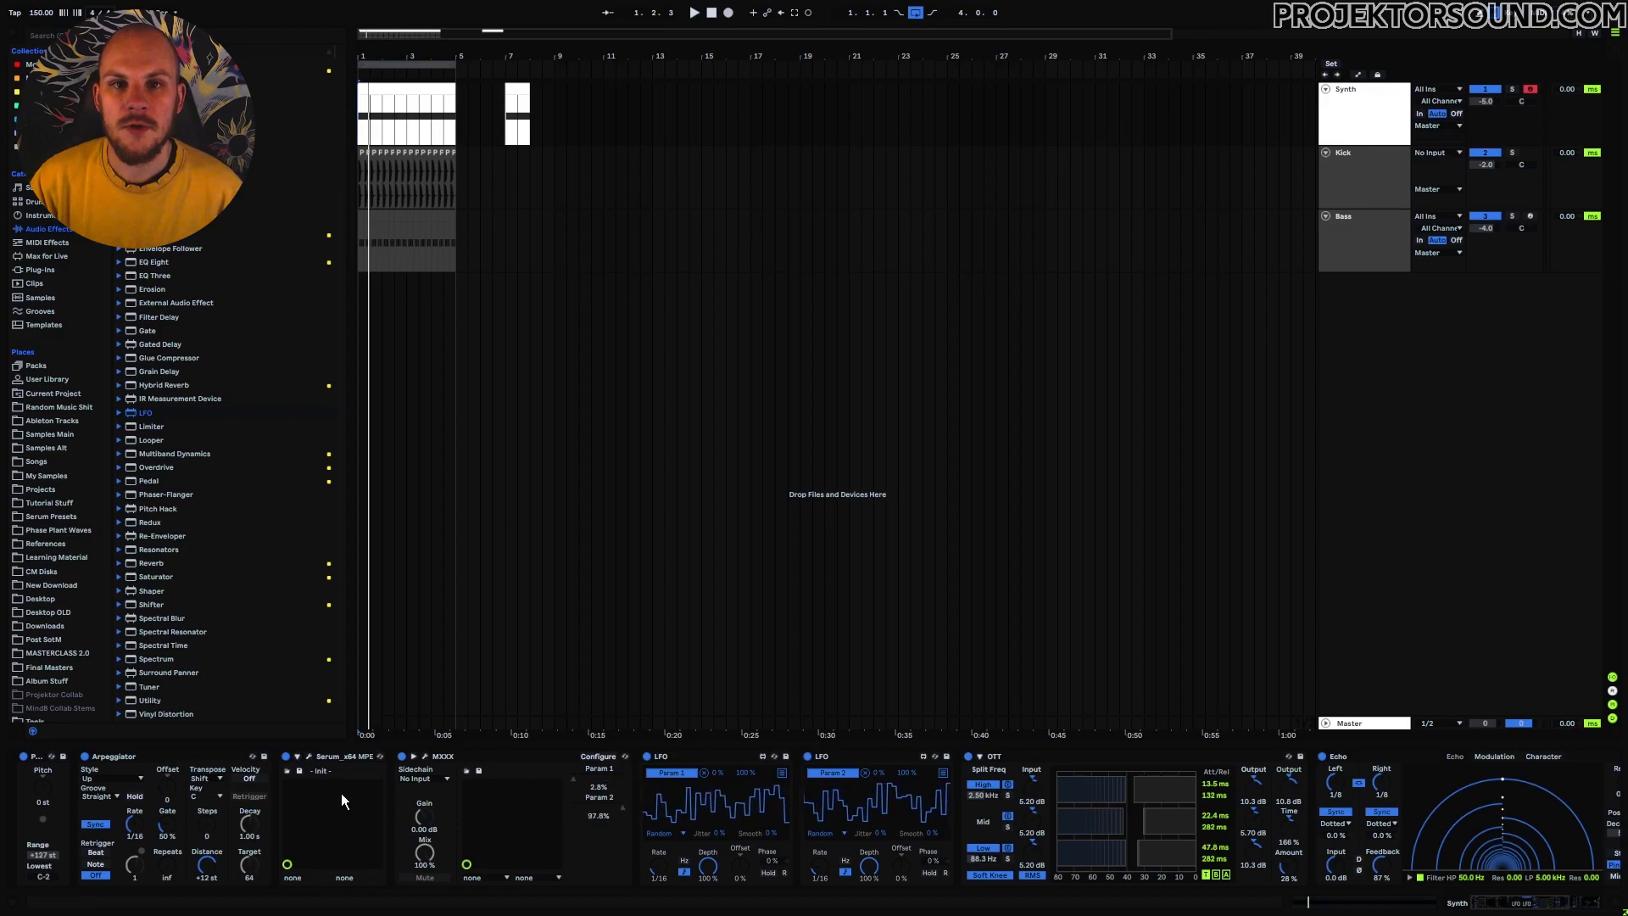
pyautogui.click(309, 756)
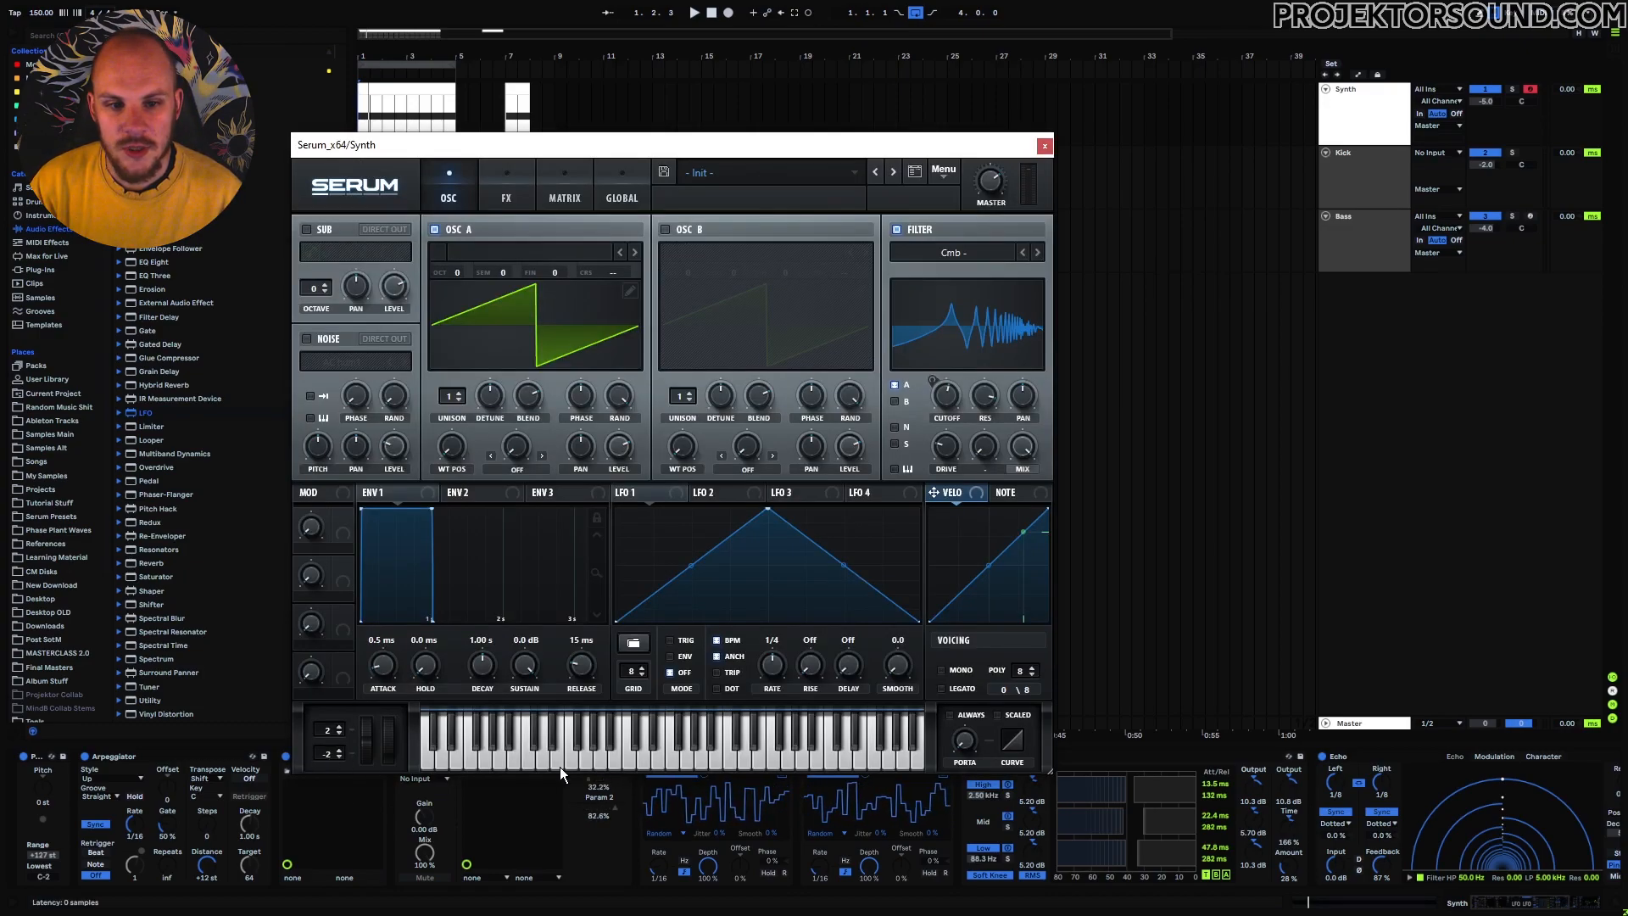
pyautogui.moveTo(598, 146); pyautogui.dragTo(648, 88)
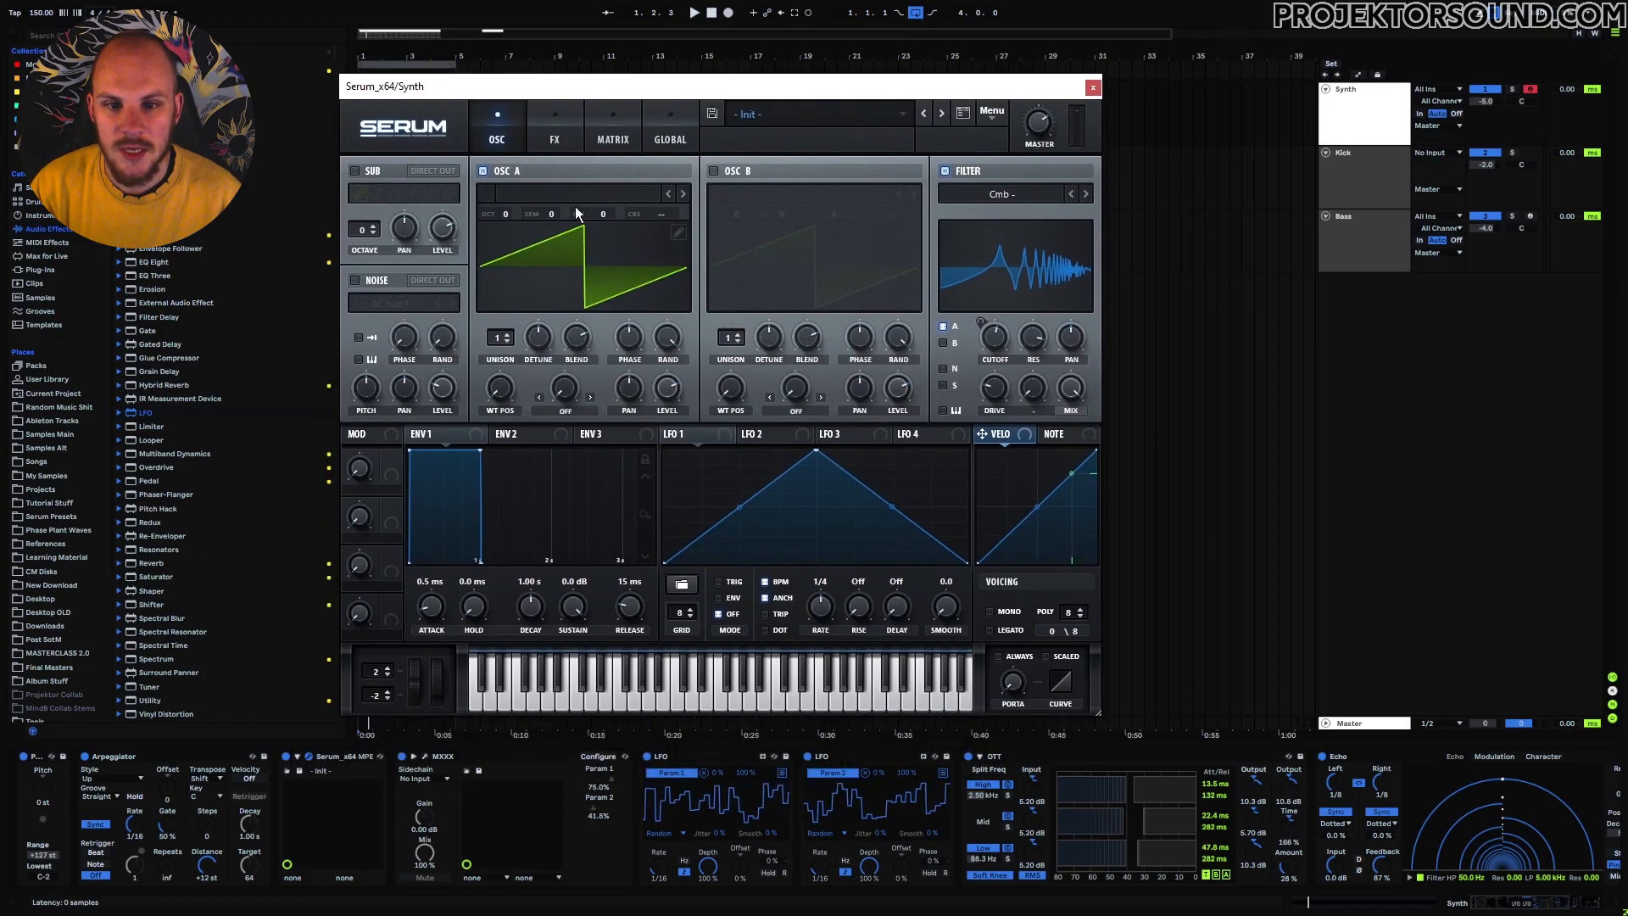
pyautogui.click(944, 328)
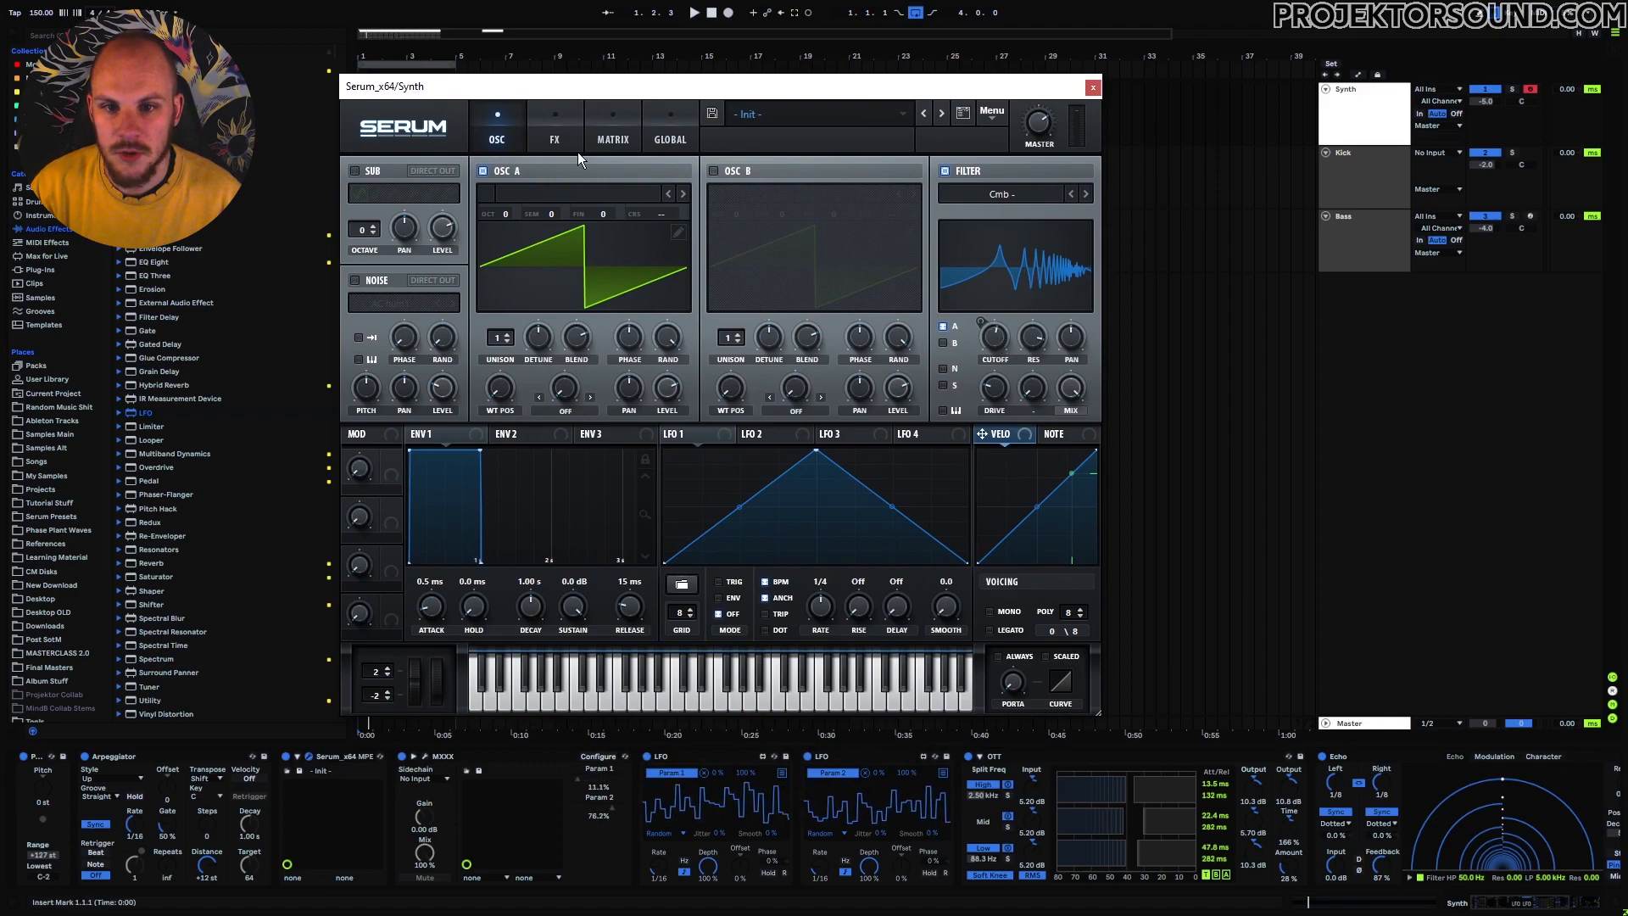
pyautogui.click(611, 136)
pyautogui.click(554, 134)
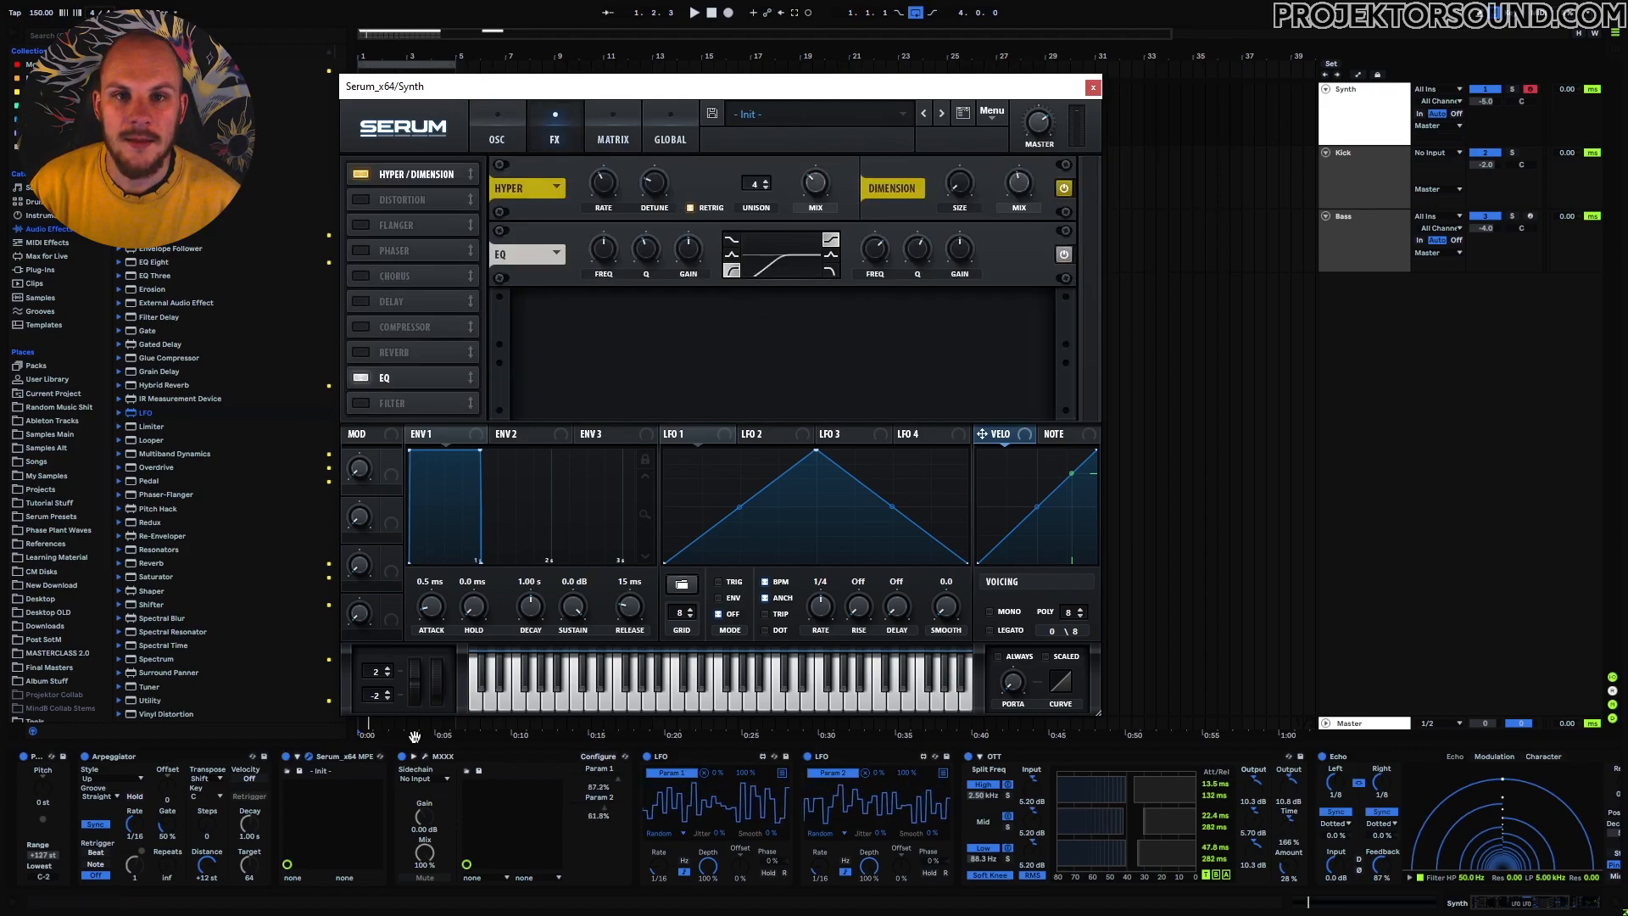
# Step: Open the MXXX effect and view the RingModulator module from its modular designer
pyautogui.click(402, 756)
pyautogui.press('space')
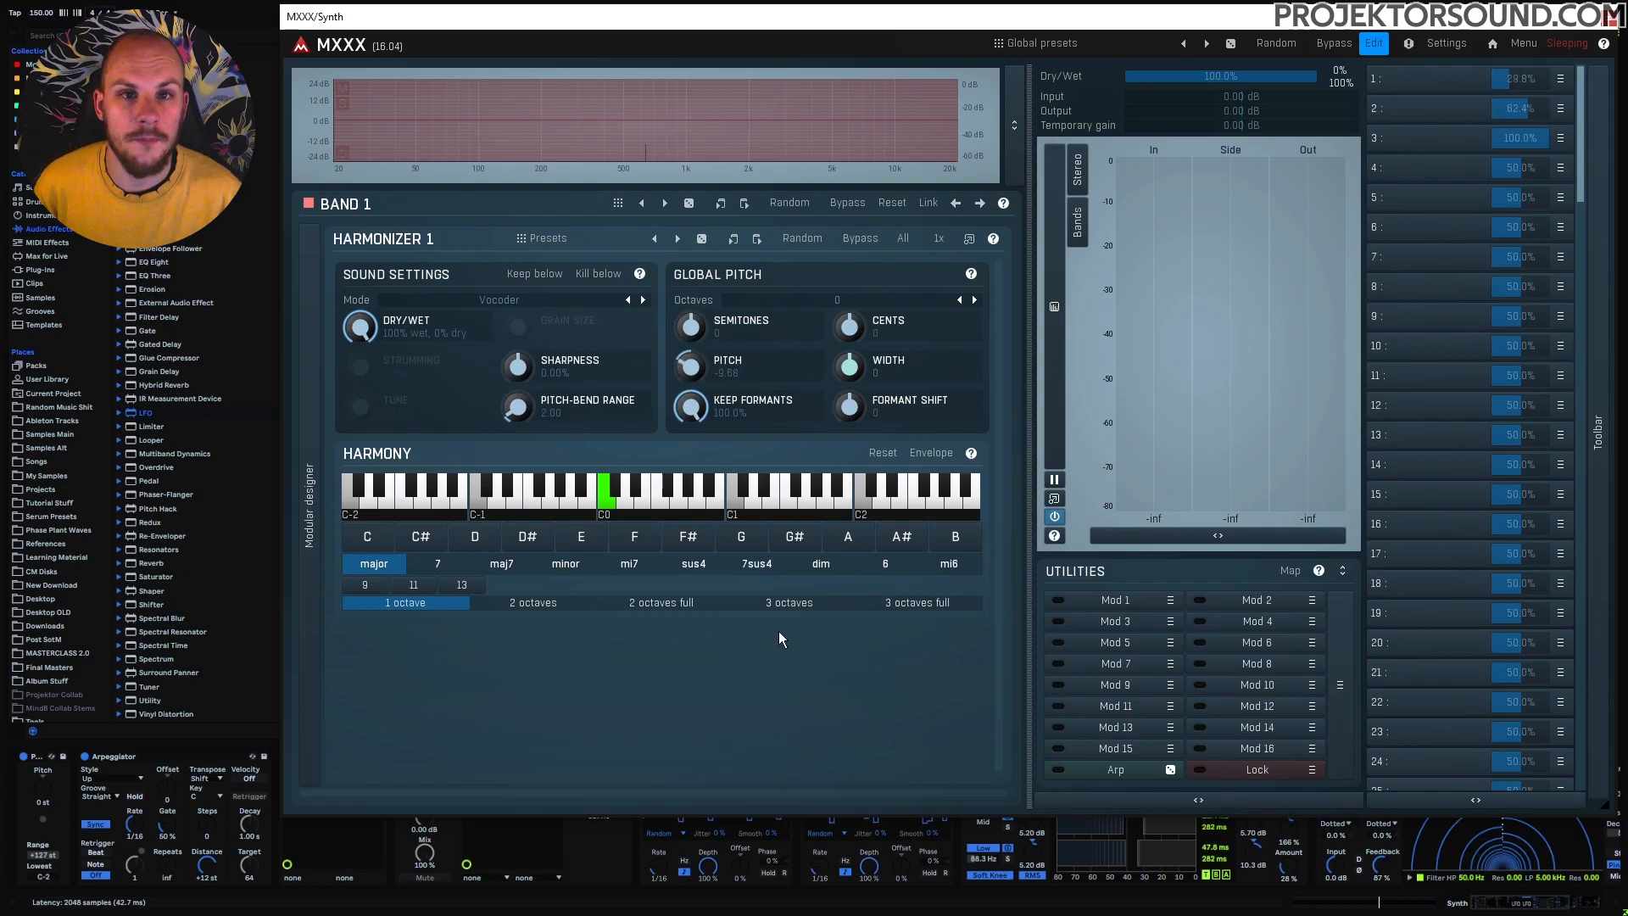
pyautogui.click(313, 429)
pyautogui.click(338, 341)
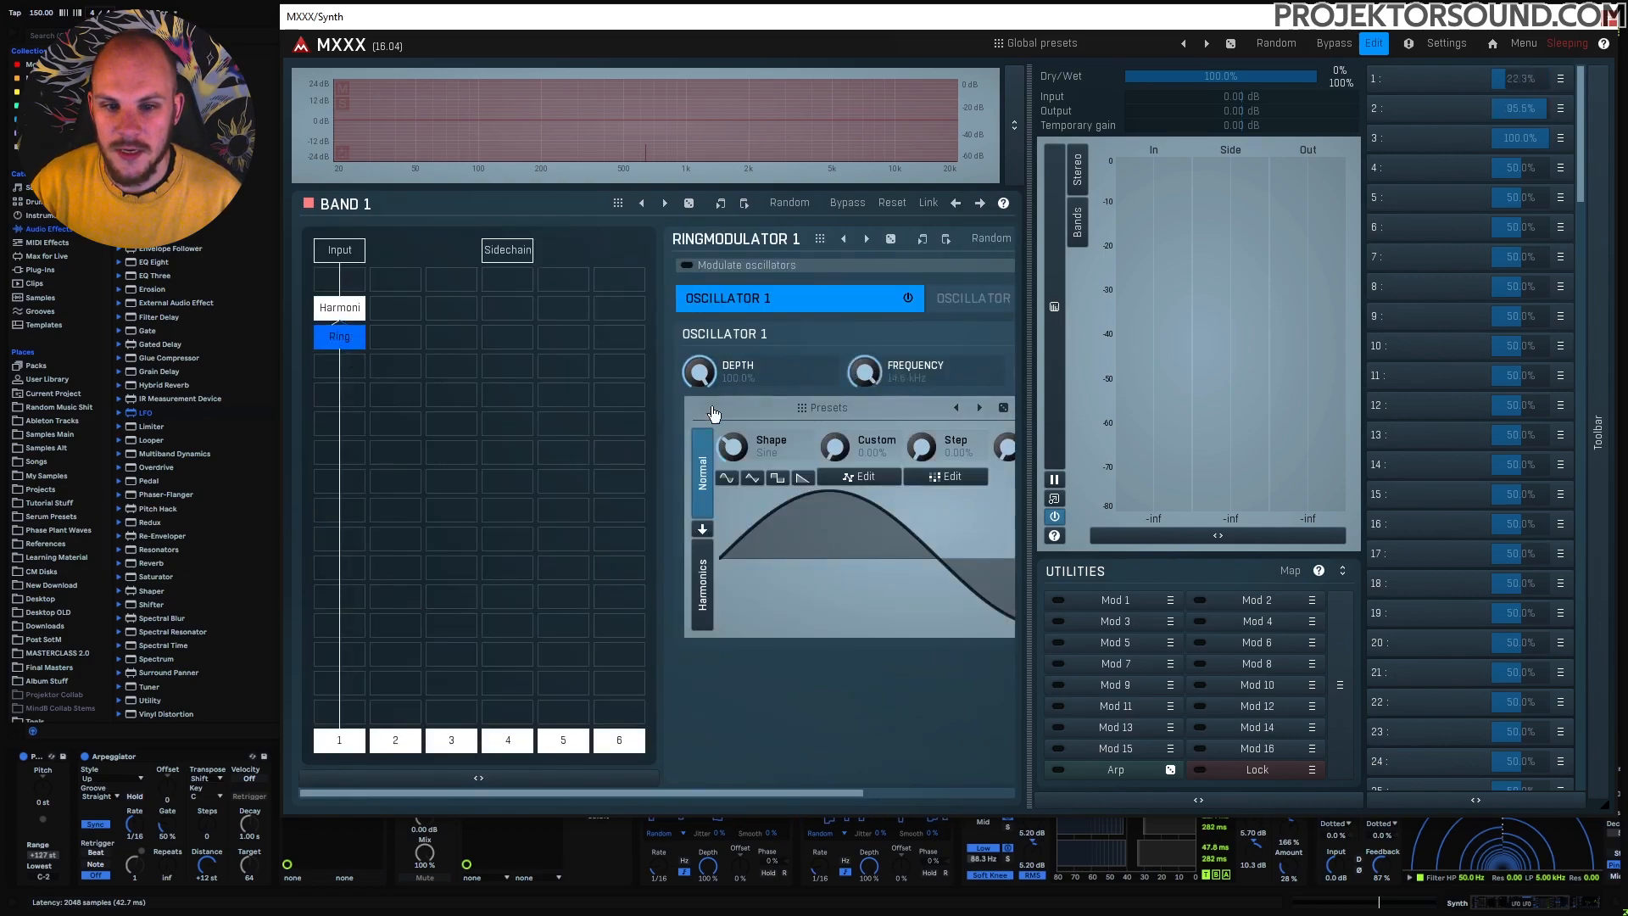
pyautogui.click(498, 772)
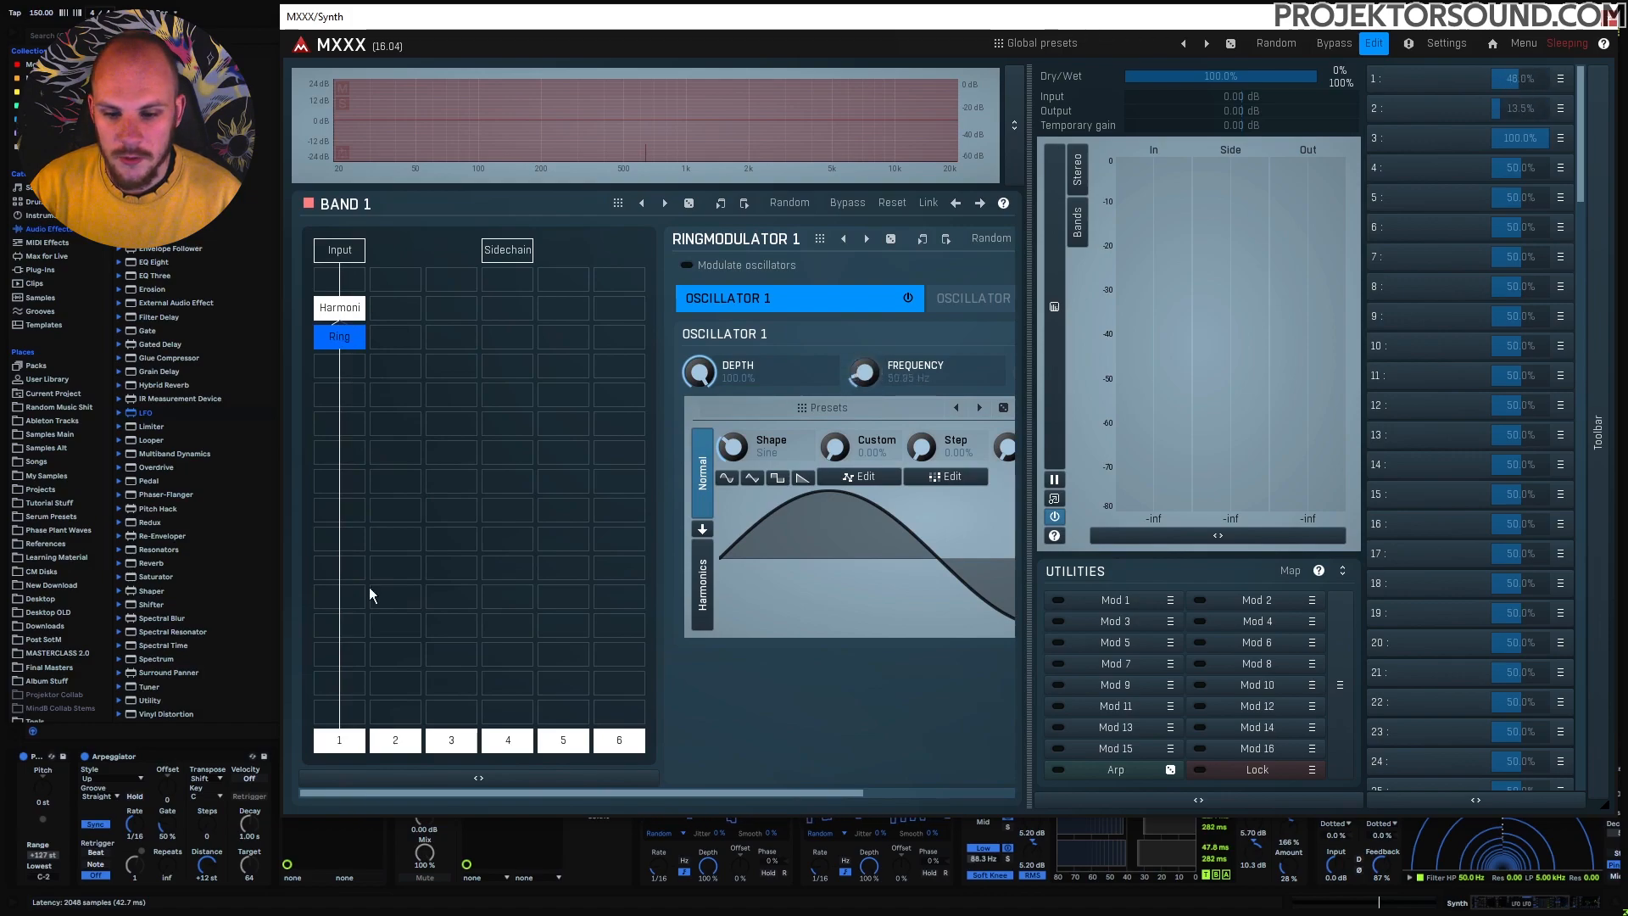
# Step: View the Harmonizer module and inspect the parameter assigned to multiparameter 1
pyautogui.click(329, 310)
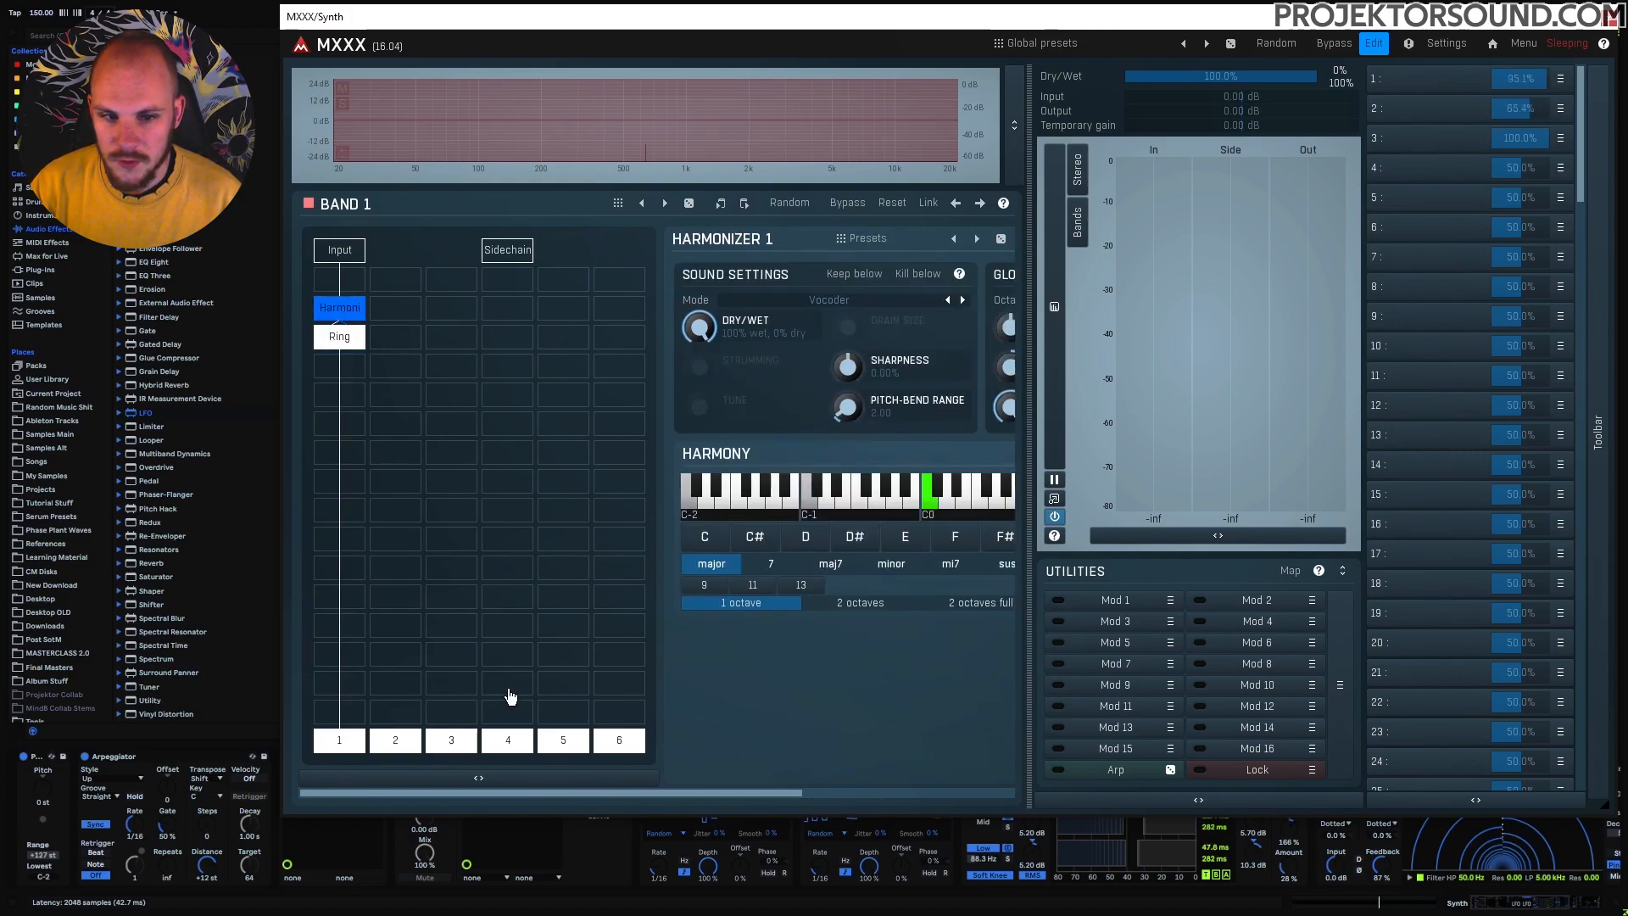
pyautogui.click(517, 777)
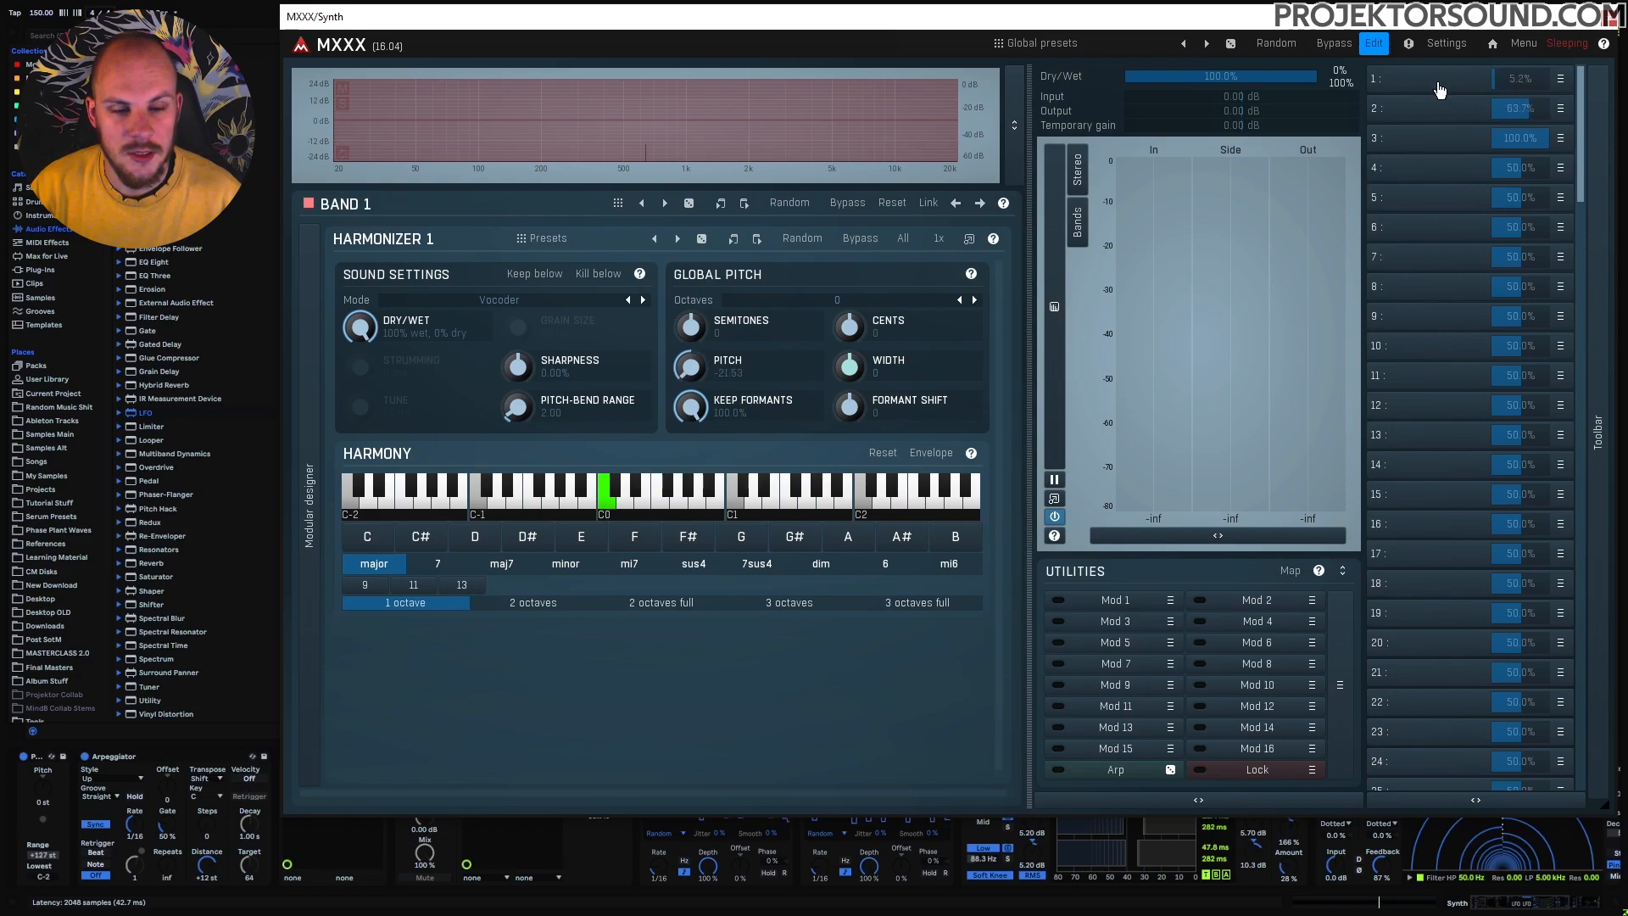
pyautogui.click(1492, 85)
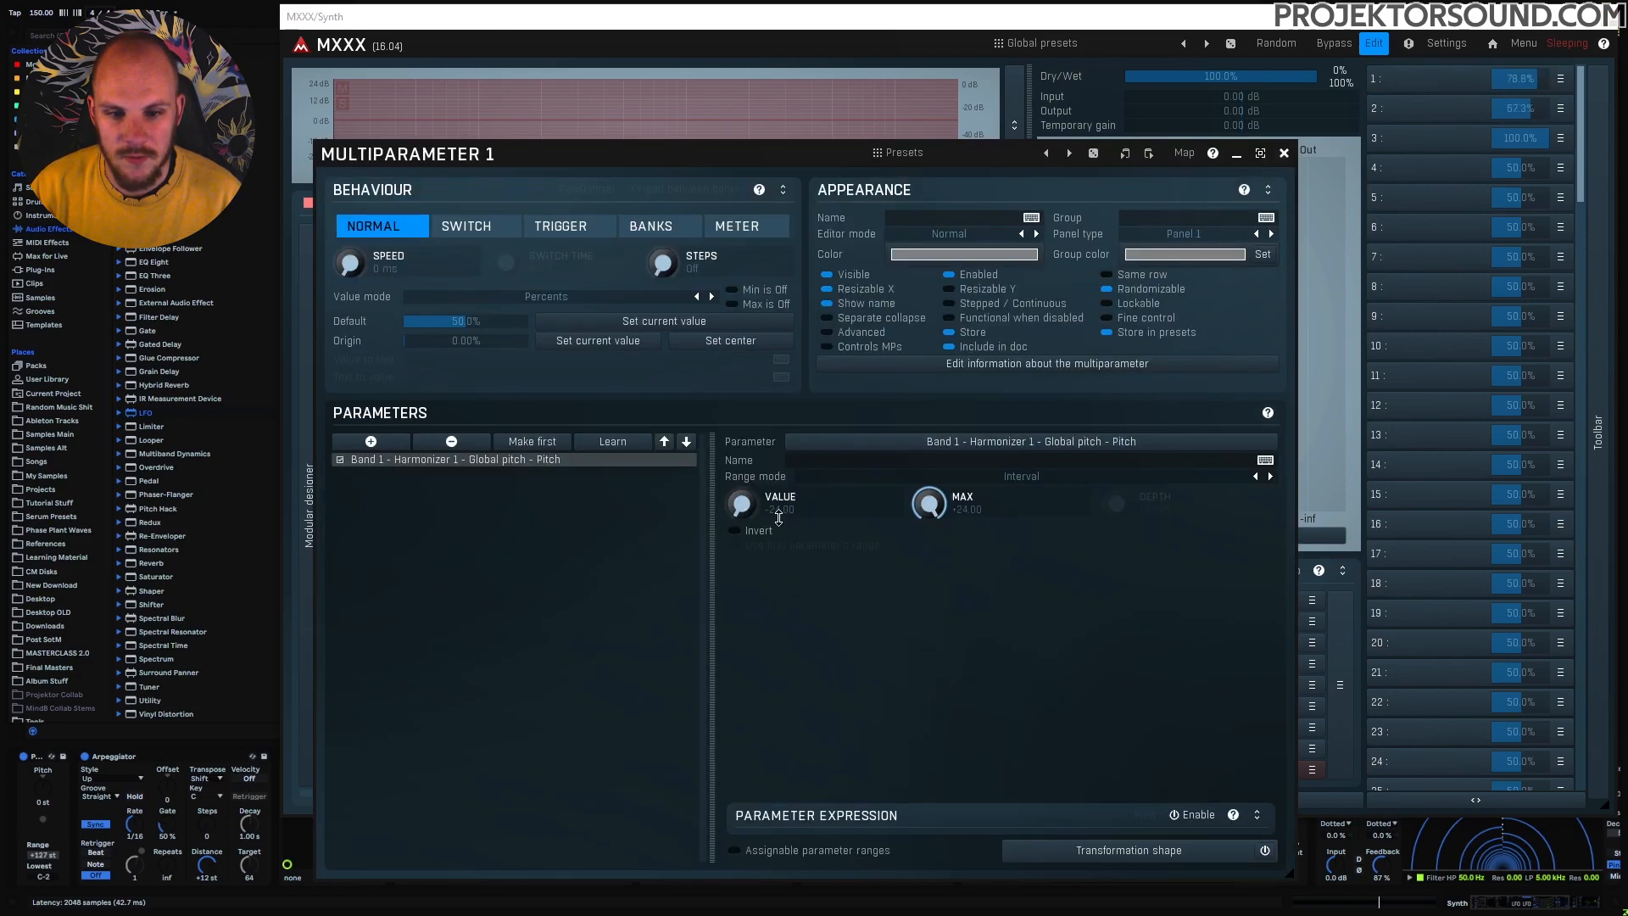
pyautogui.click(1283, 153)
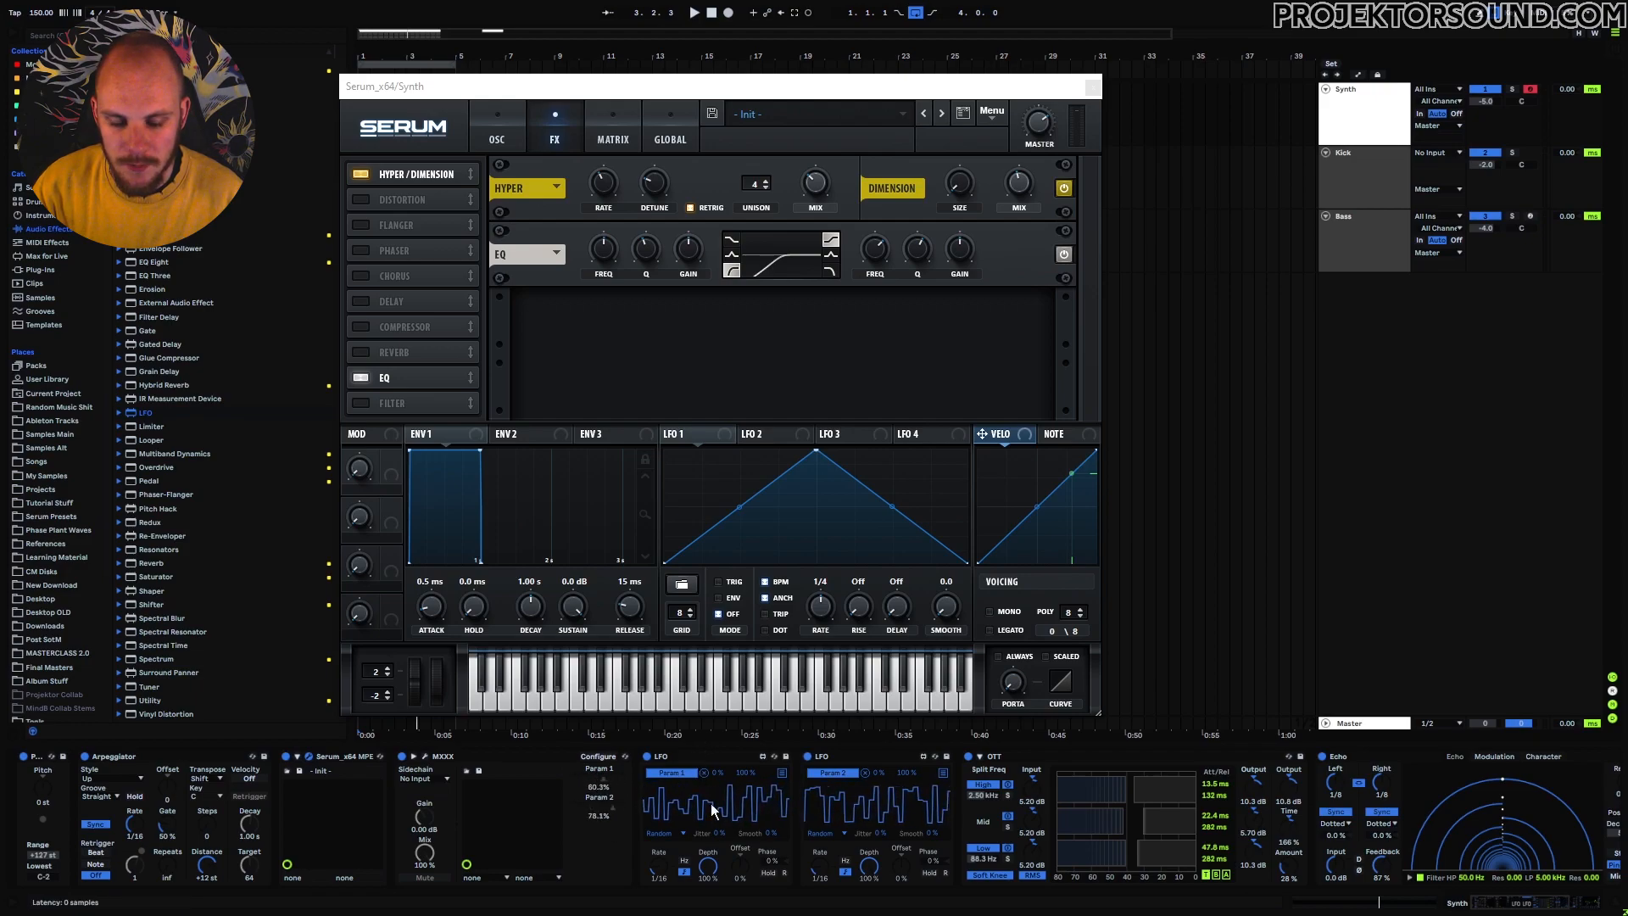
# Step: Bring up the RingModulator module in MXXX again and play the arrangement from the start
pyautogui.click(423, 755)
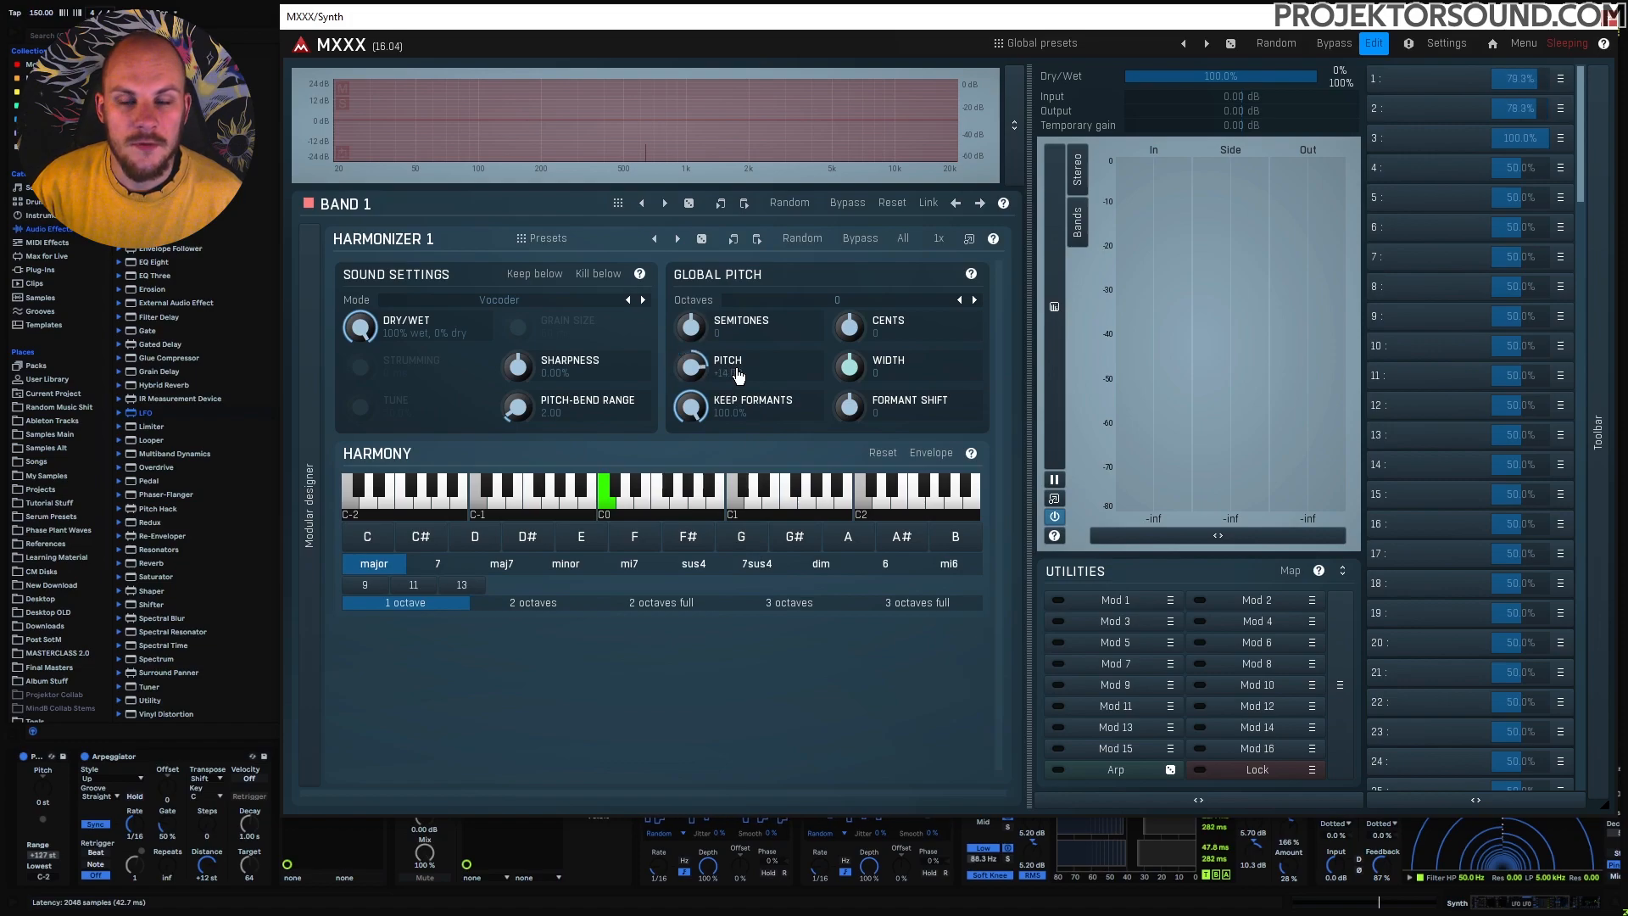
pyautogui.click(312, 469)
pyautogui.click(339, 336)
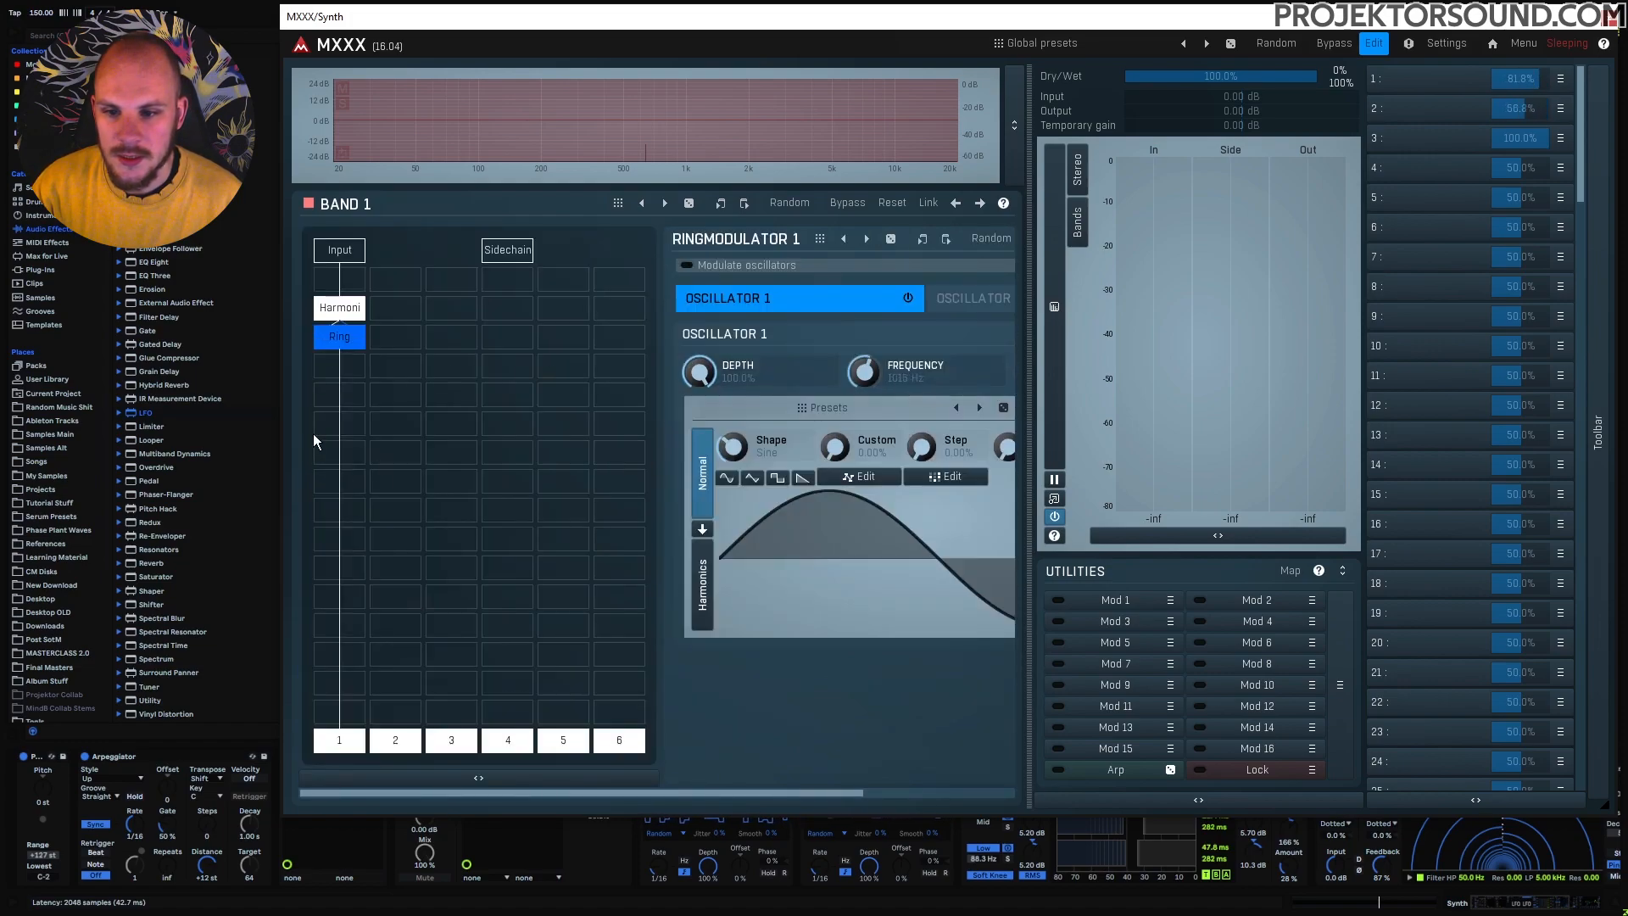
pyautogui.click(511, 787)
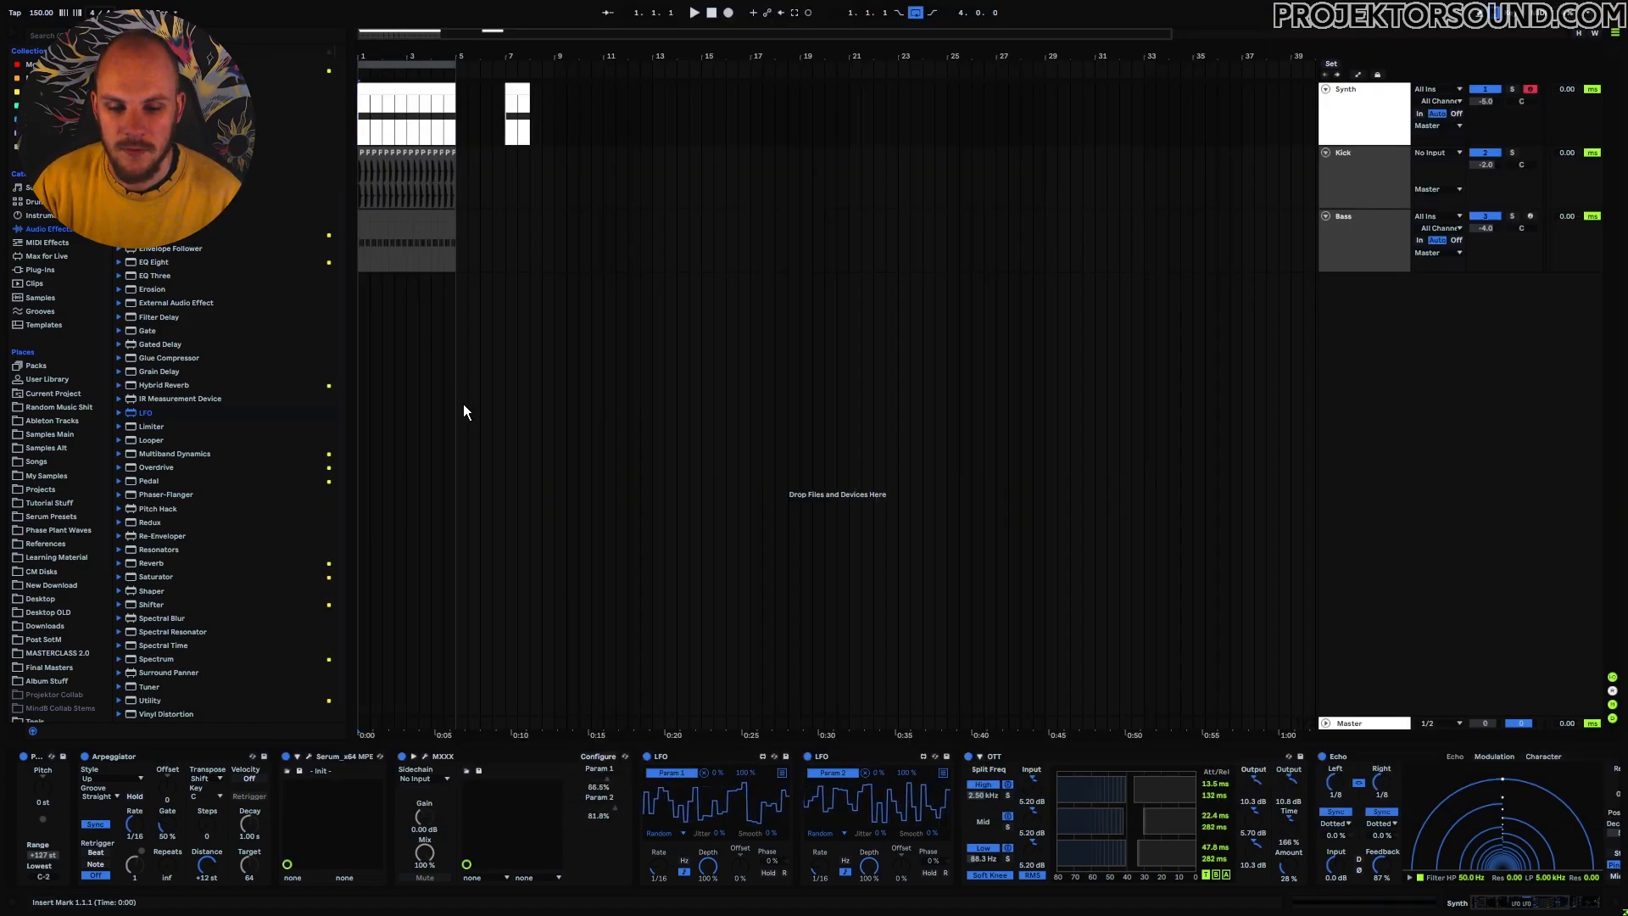
pyautogui.press('space')
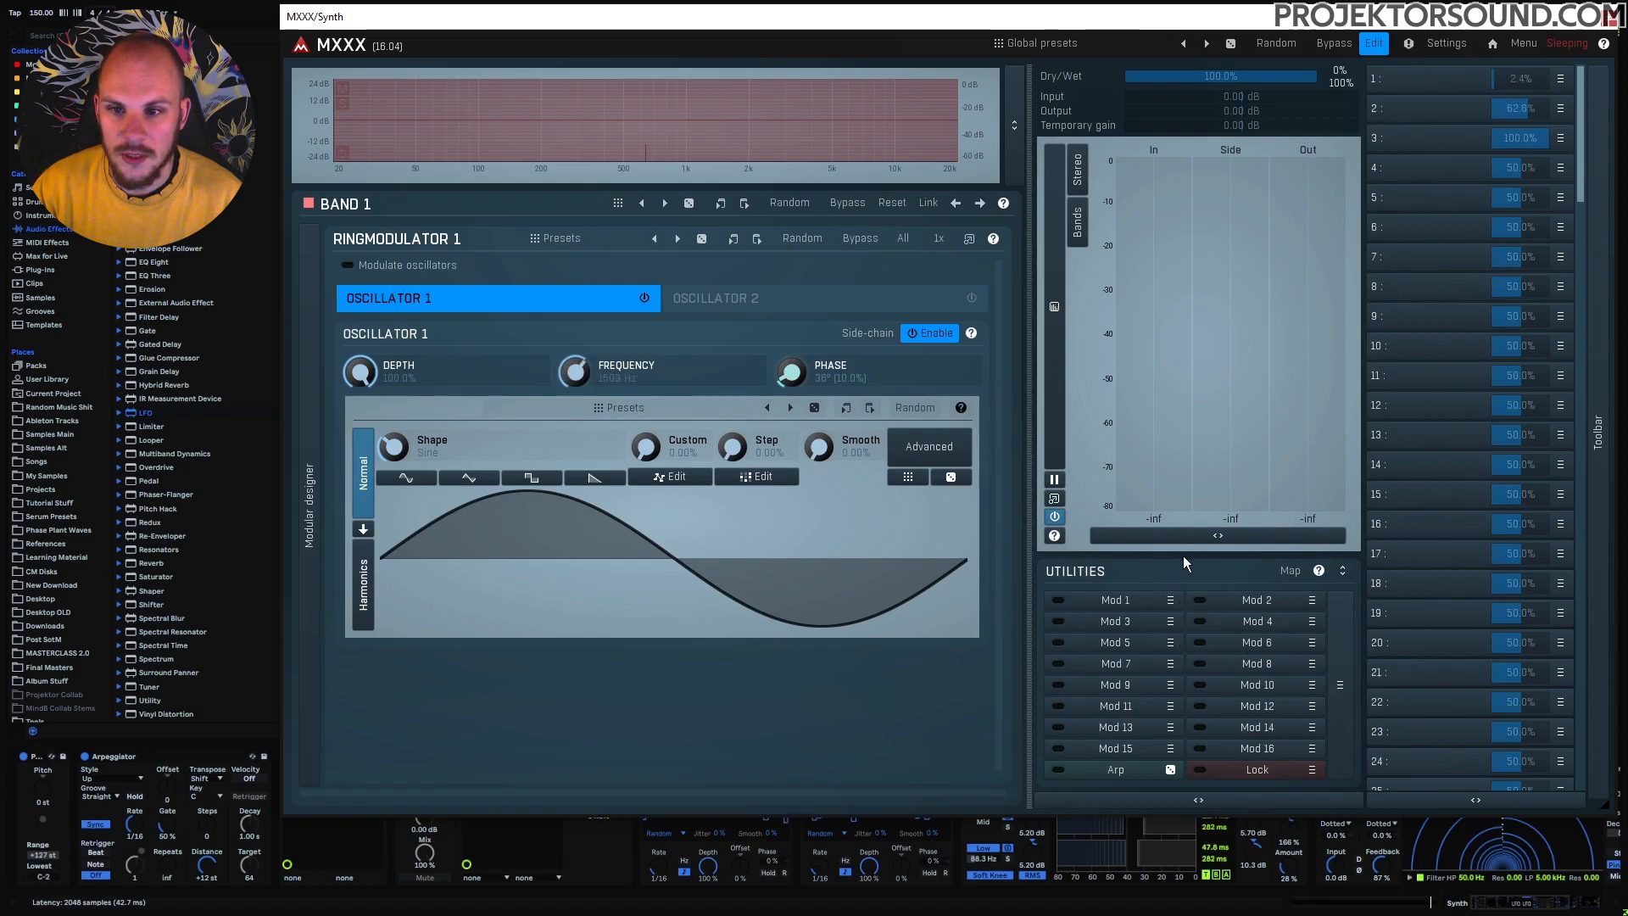
# Step: Set MXXX's multiparameter 3 to 0% and audition the sound with modulators 1 to 4 enabled
pyautogui.moveTo(1545, 138); pyautogui.dragTo(1492, 139)
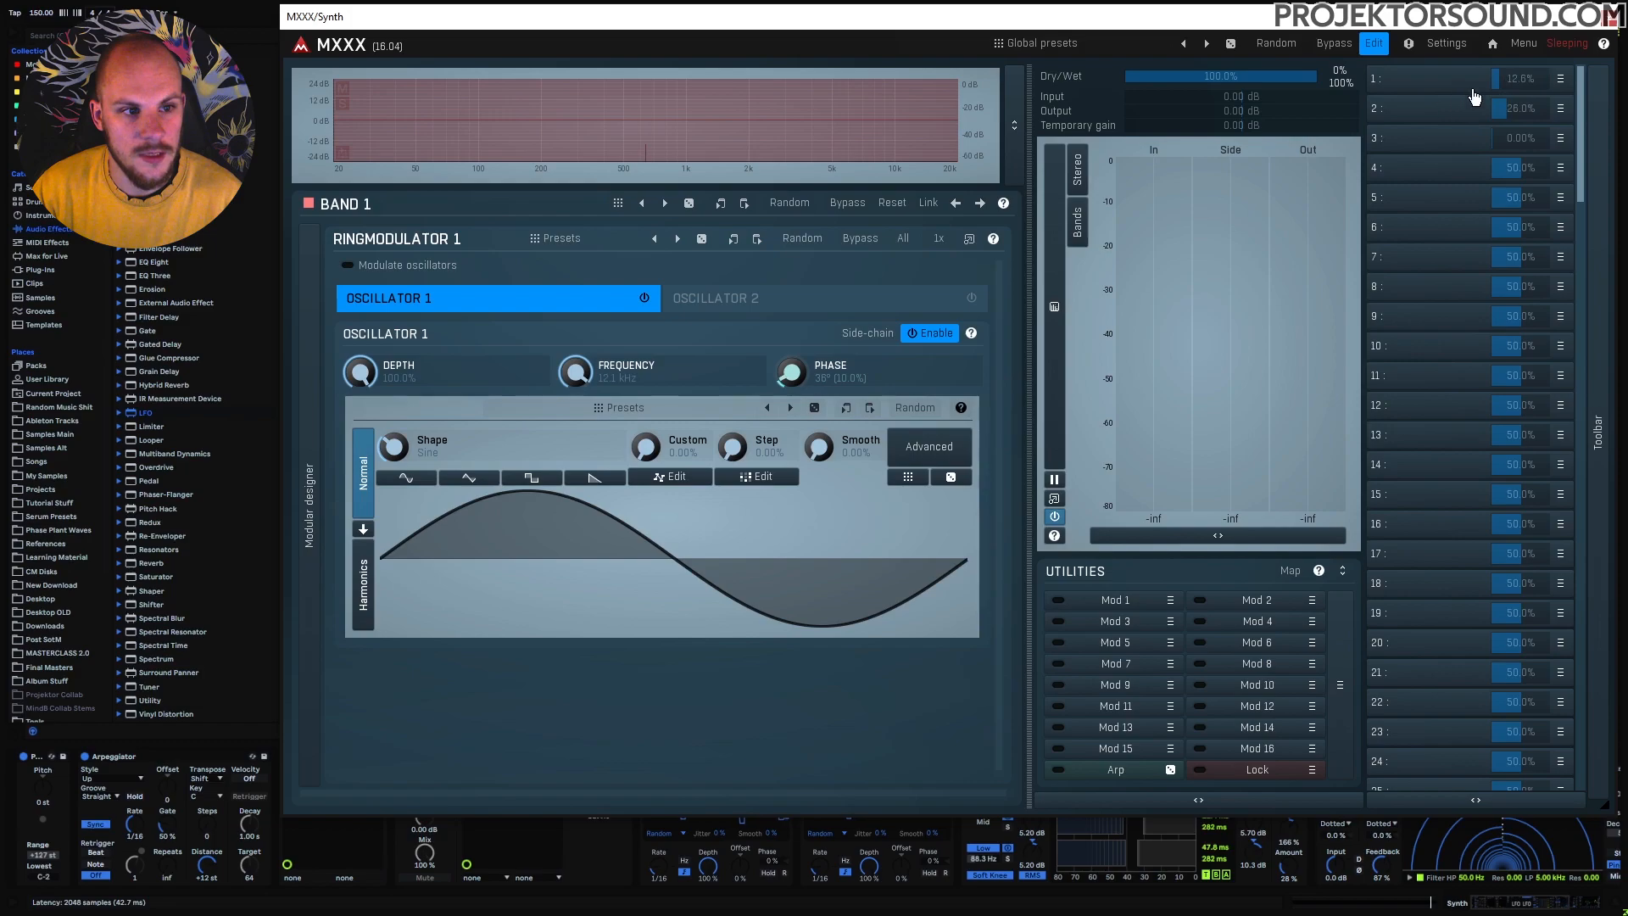
pyautogui.click(1198, 620)
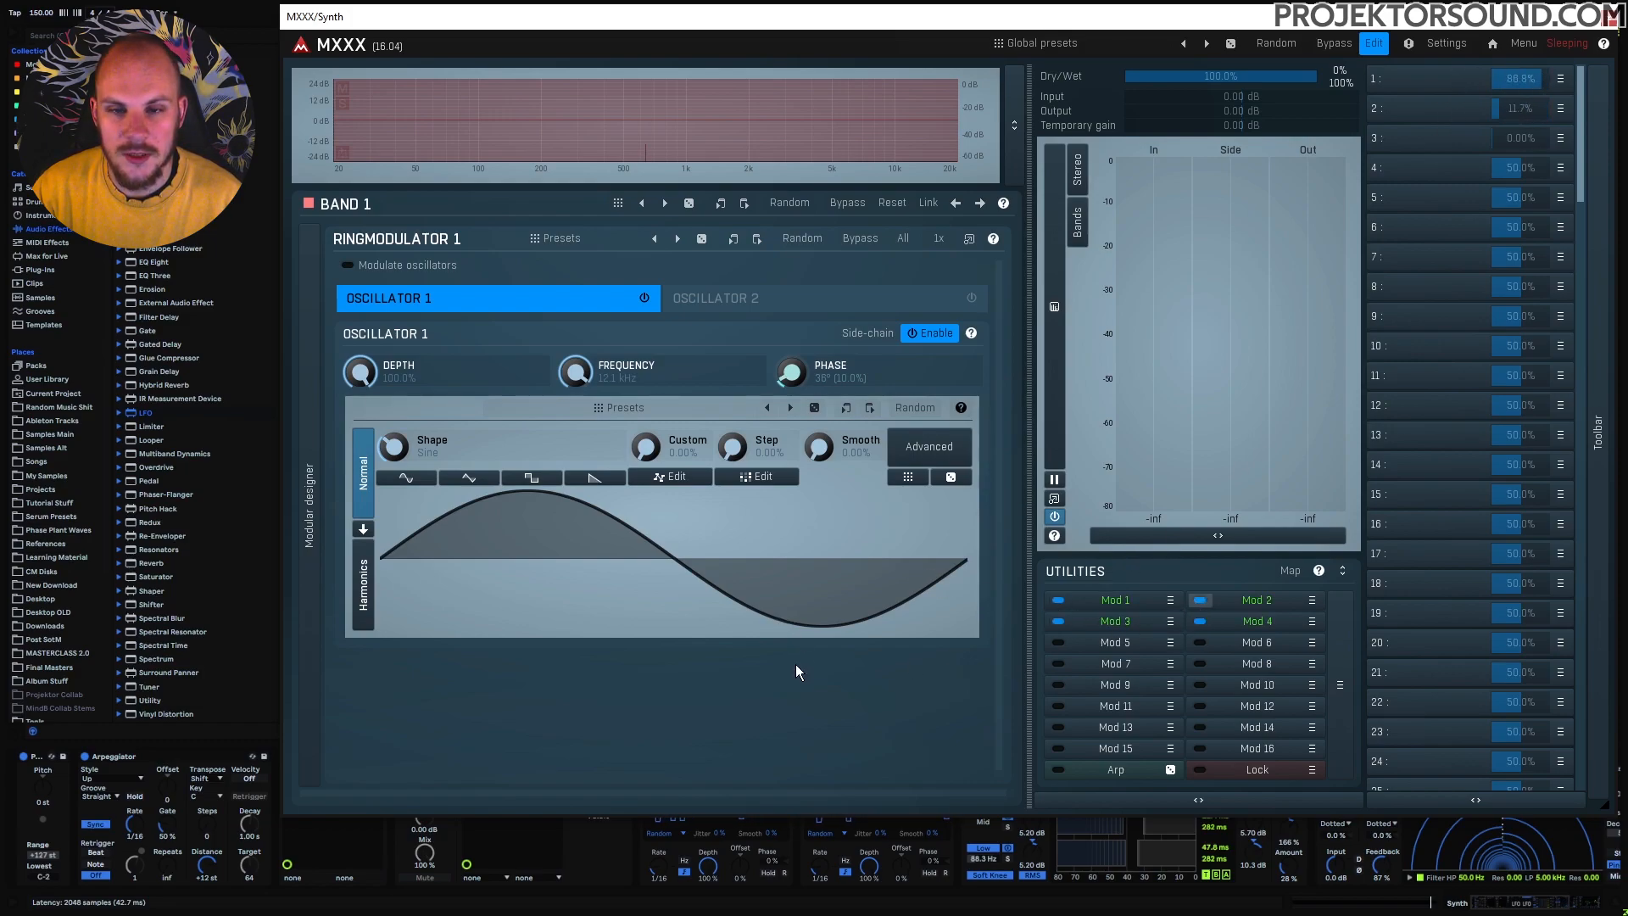
pyautogui.press('space')
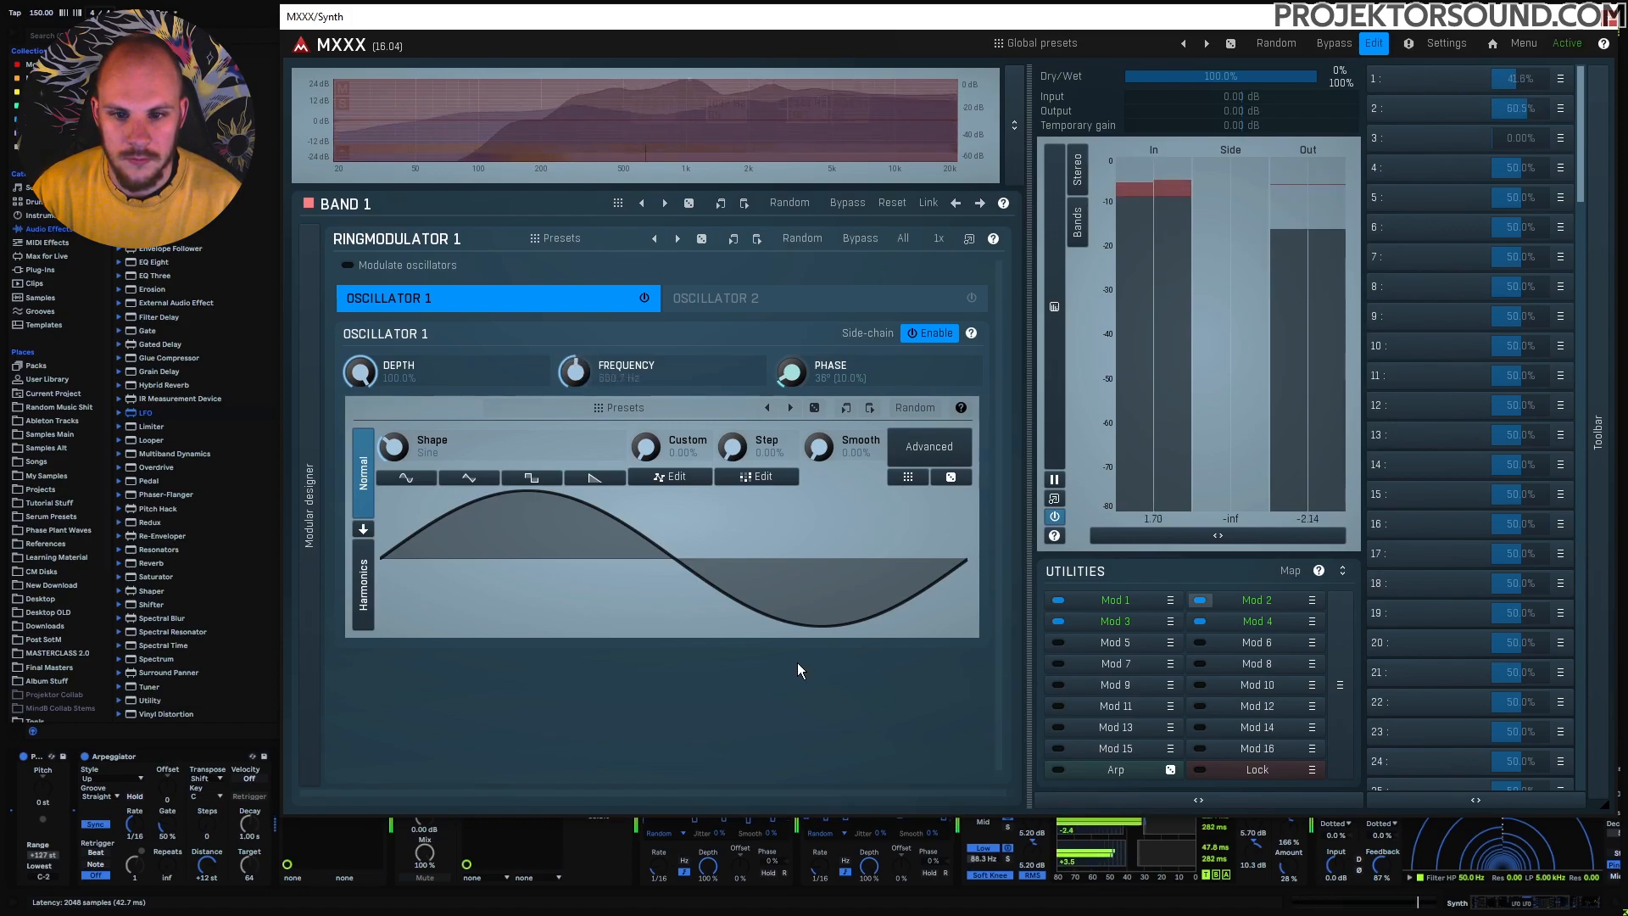
pyautogui.press('space')
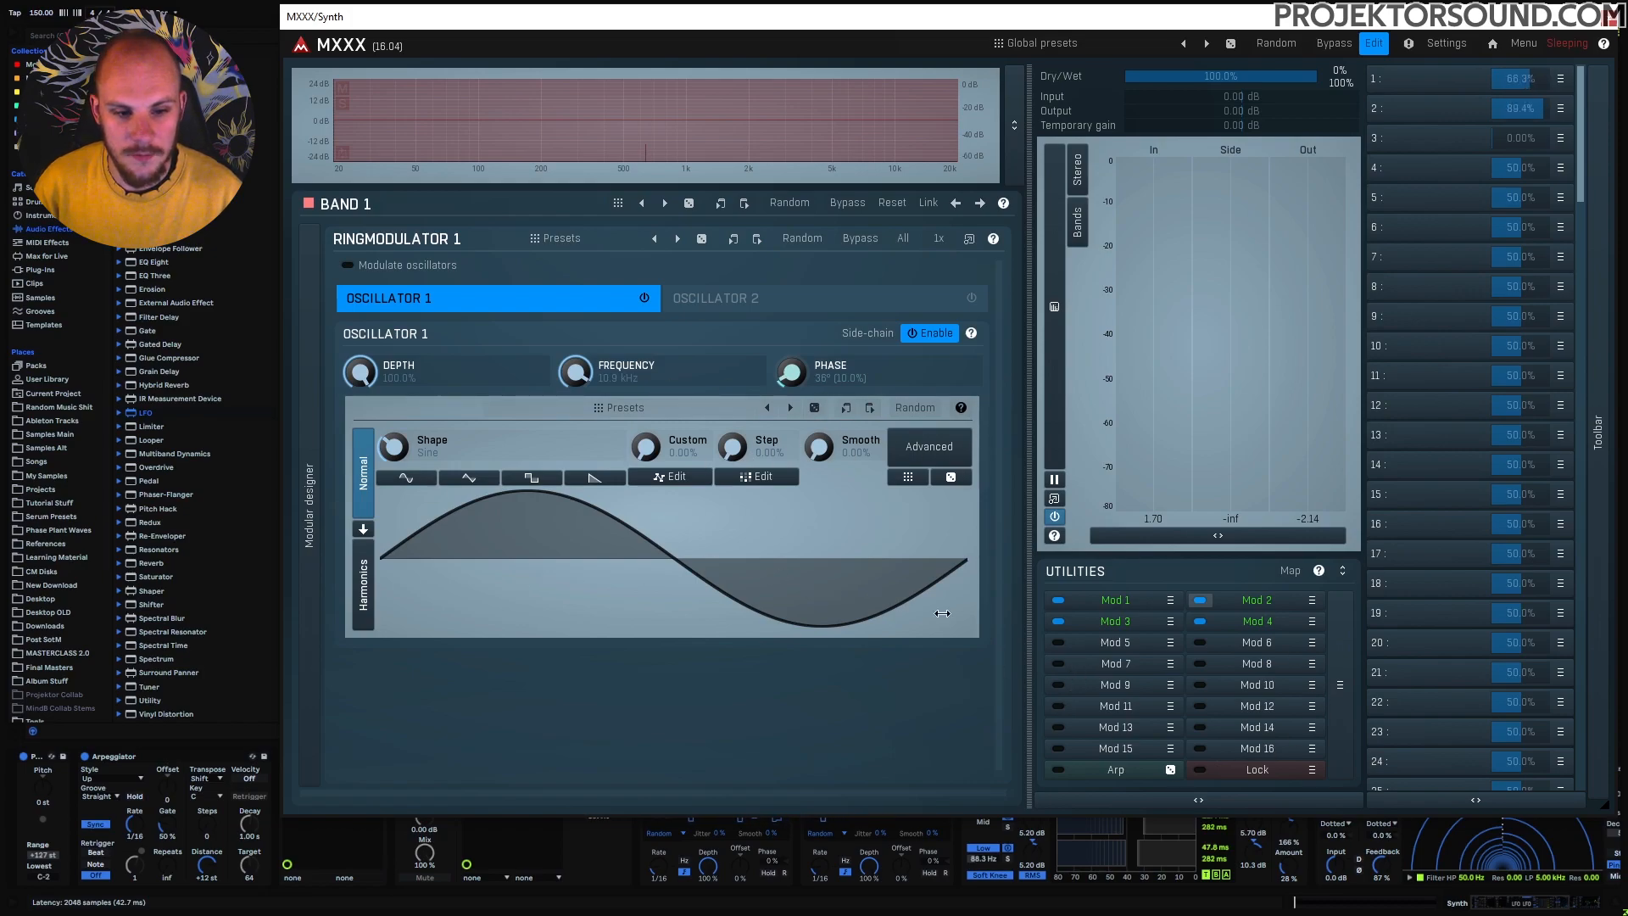
# Step: Try the Change on MIDI note, Smooth and Steps modes of Modulator 1's Random type
pyautogui.click(1254, 622)
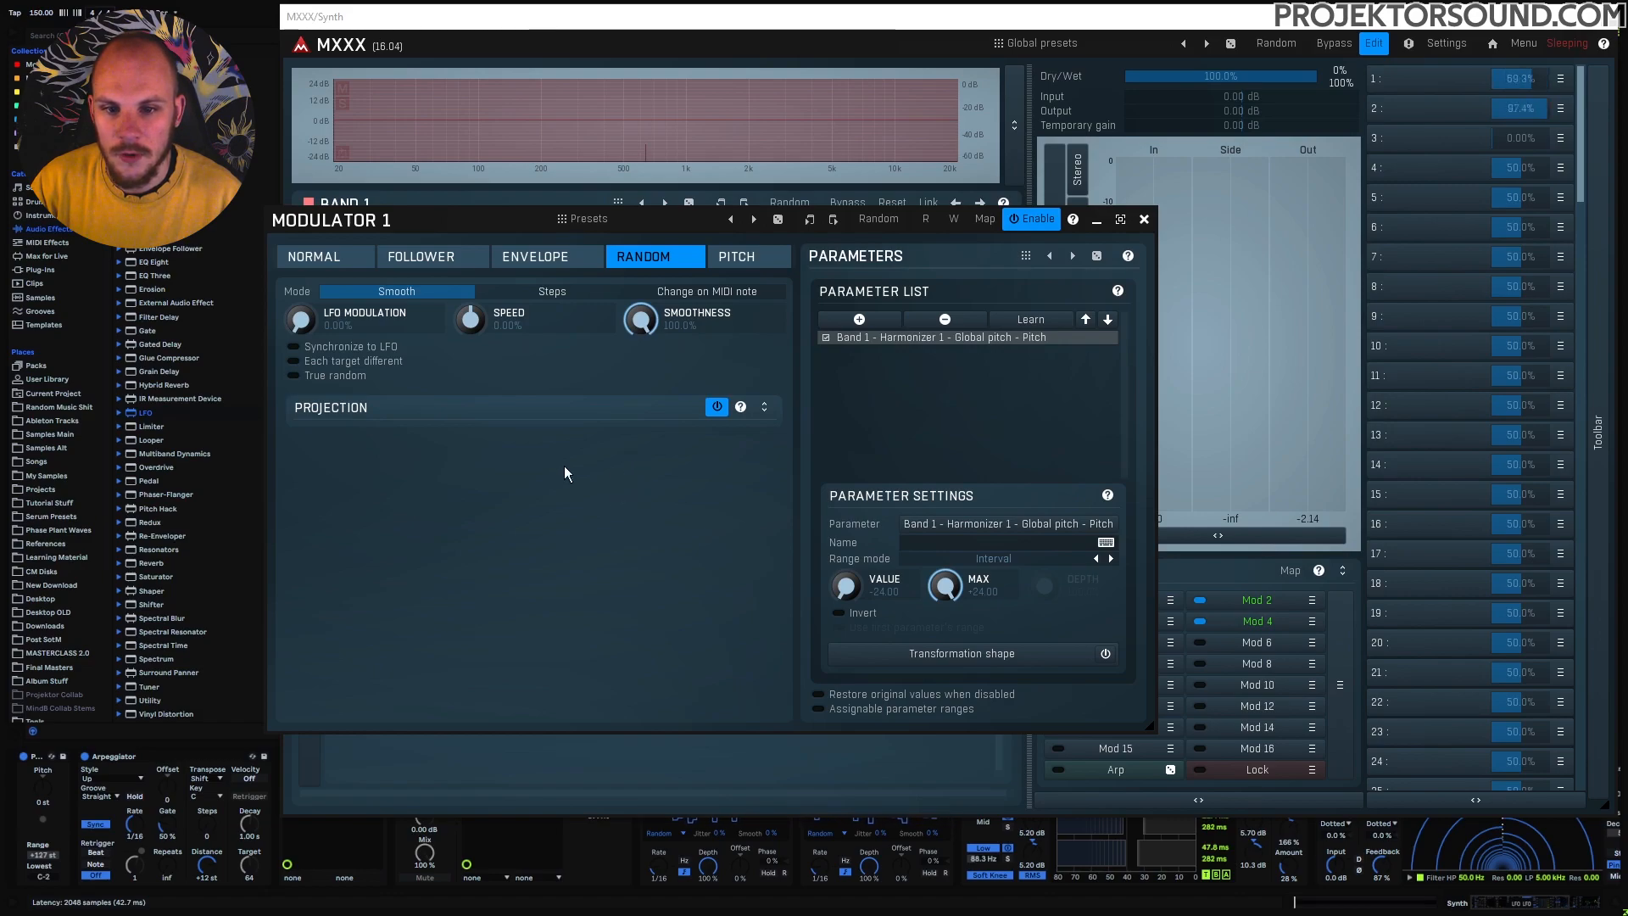
pyautogui.click(697, 293)
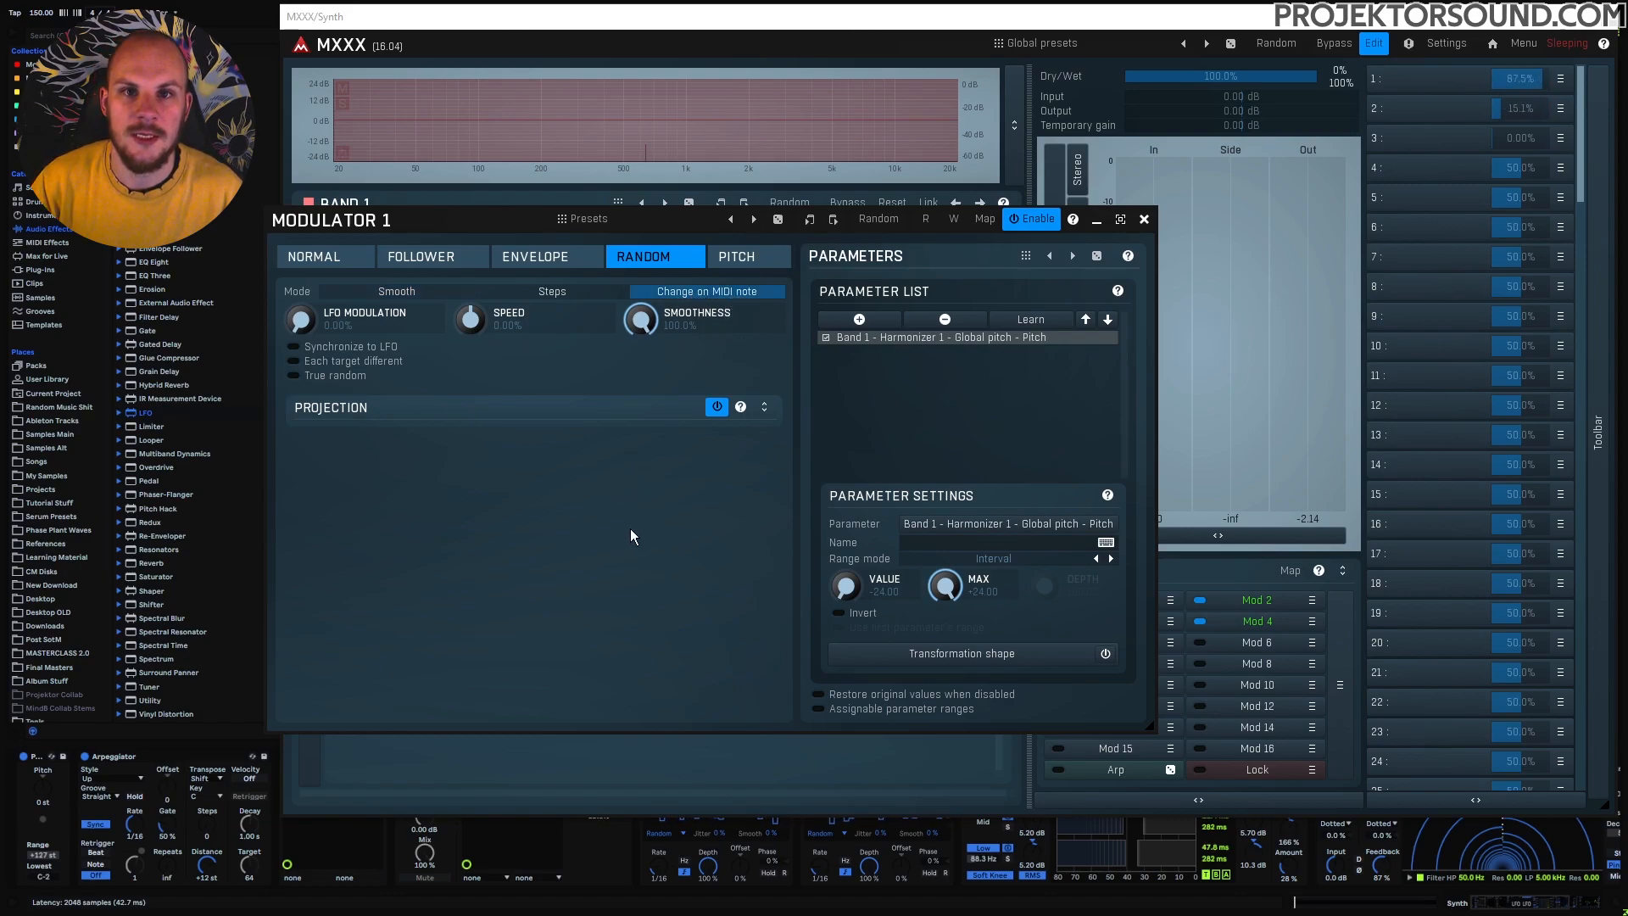
pyautogui.click(395, 298)
pyautogui.click(544, 298)
pyautogui.click(405, 299)
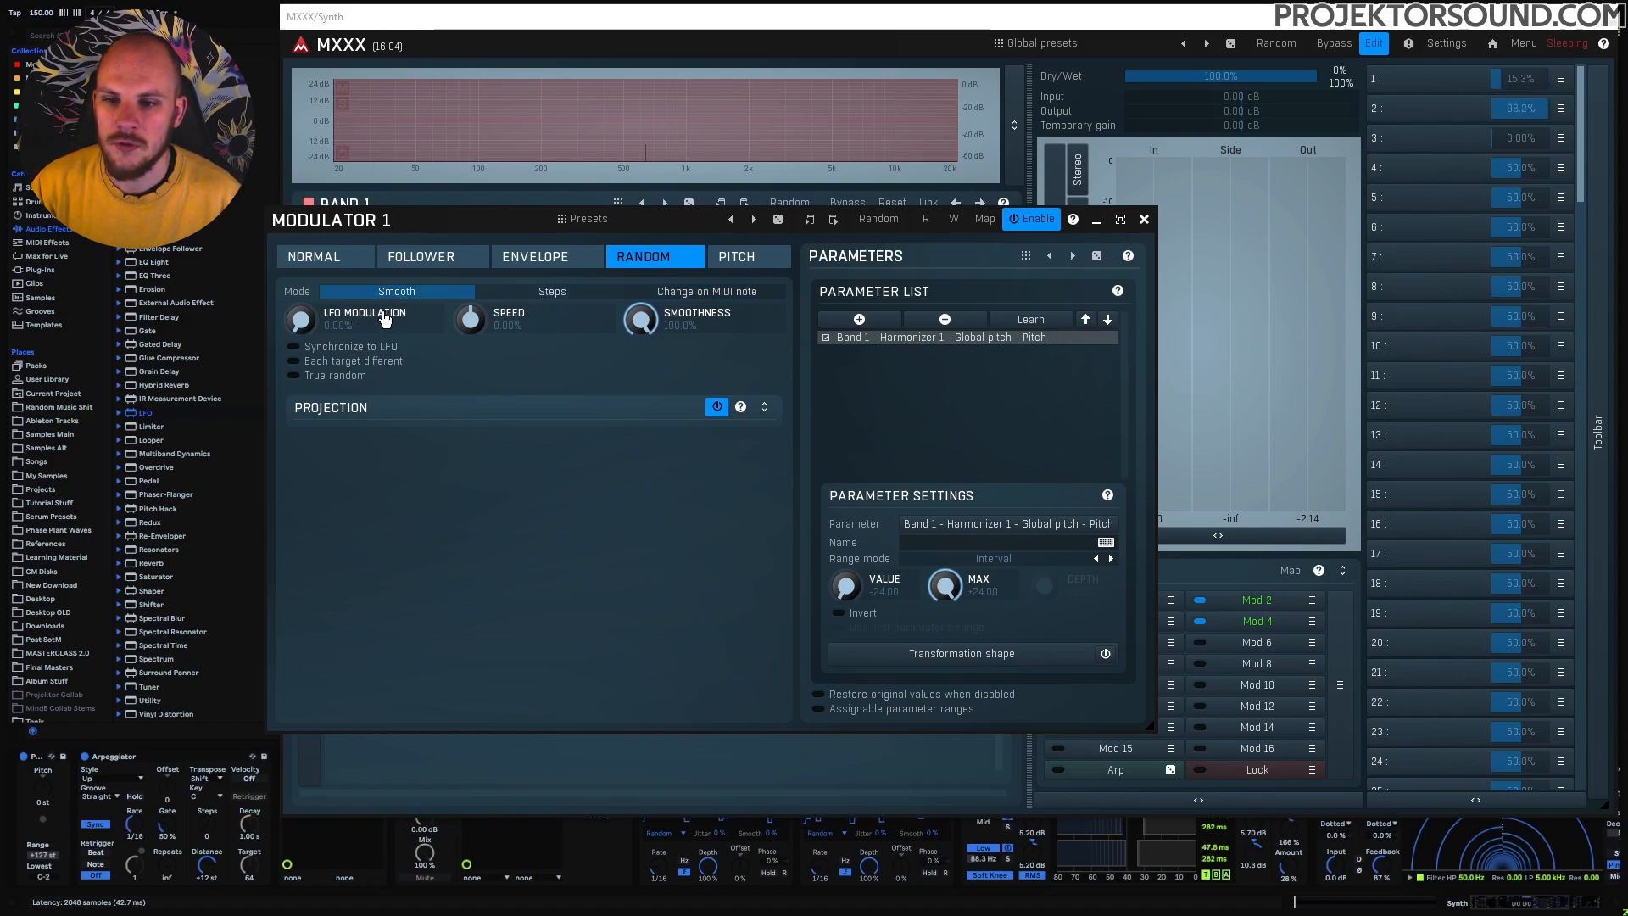
pyautogui.click(550, 297)
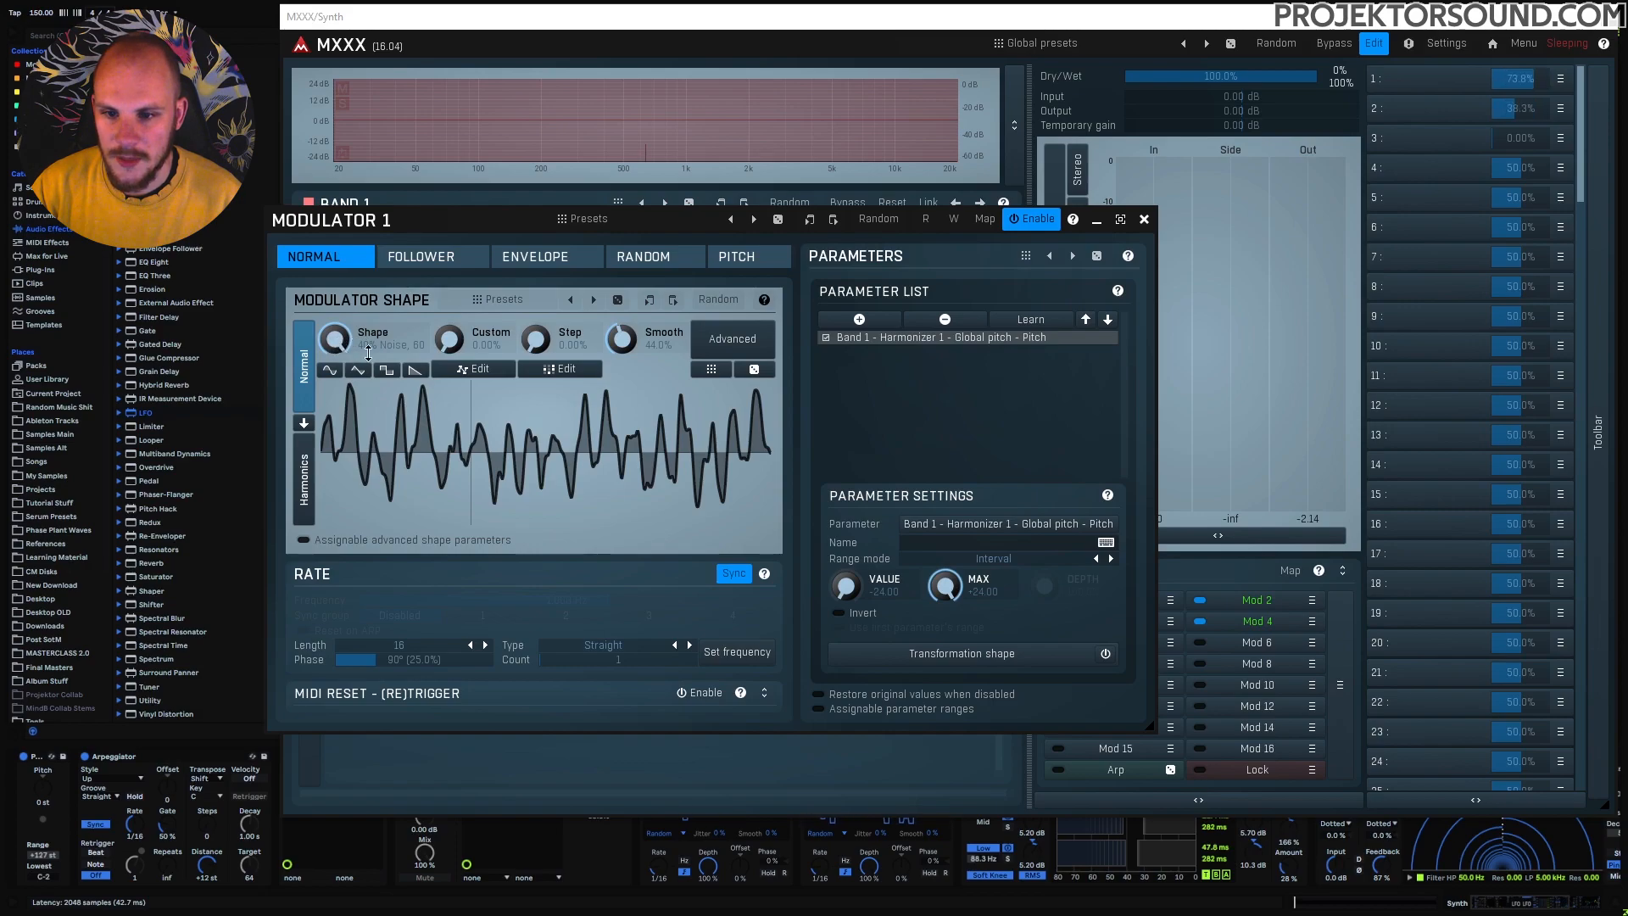
# Step: Set Modulator 1's shape to 48% Noise, 52% Mess and its Smooth amount to about 36%
pyautogui.moveTo(331, 345)
pyautogui.mouseDown()
pyautogui.moveTo(338, 360)
pyautogui.moveTo(339, 340)
pyautogui.mouseUp()
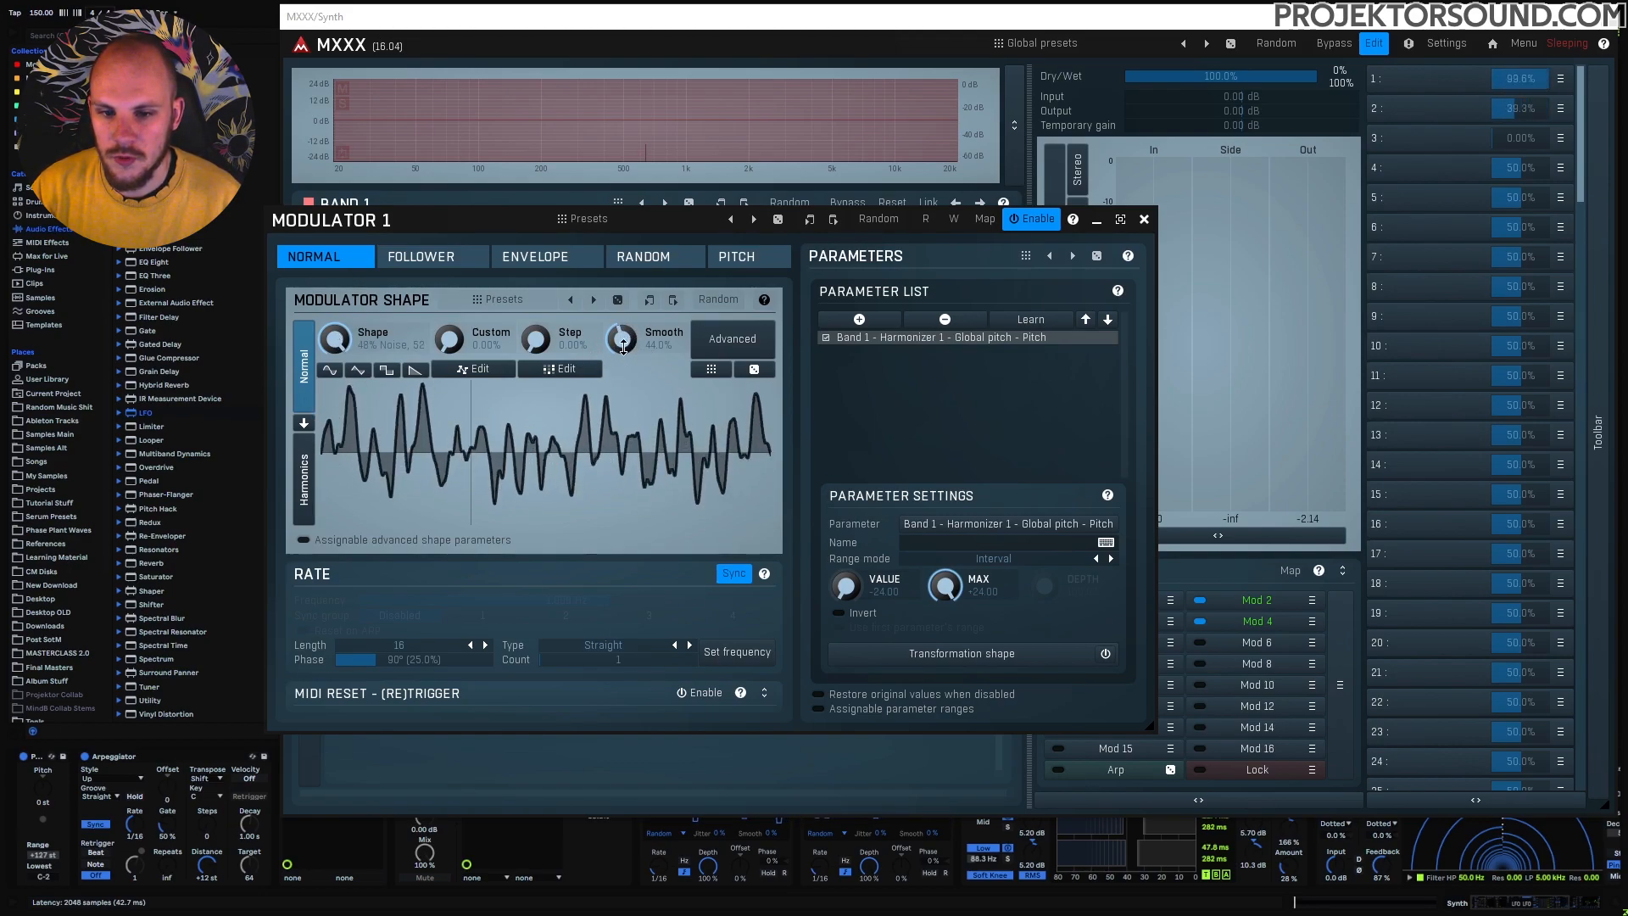
pyautogui.doubleClick(623, 345)
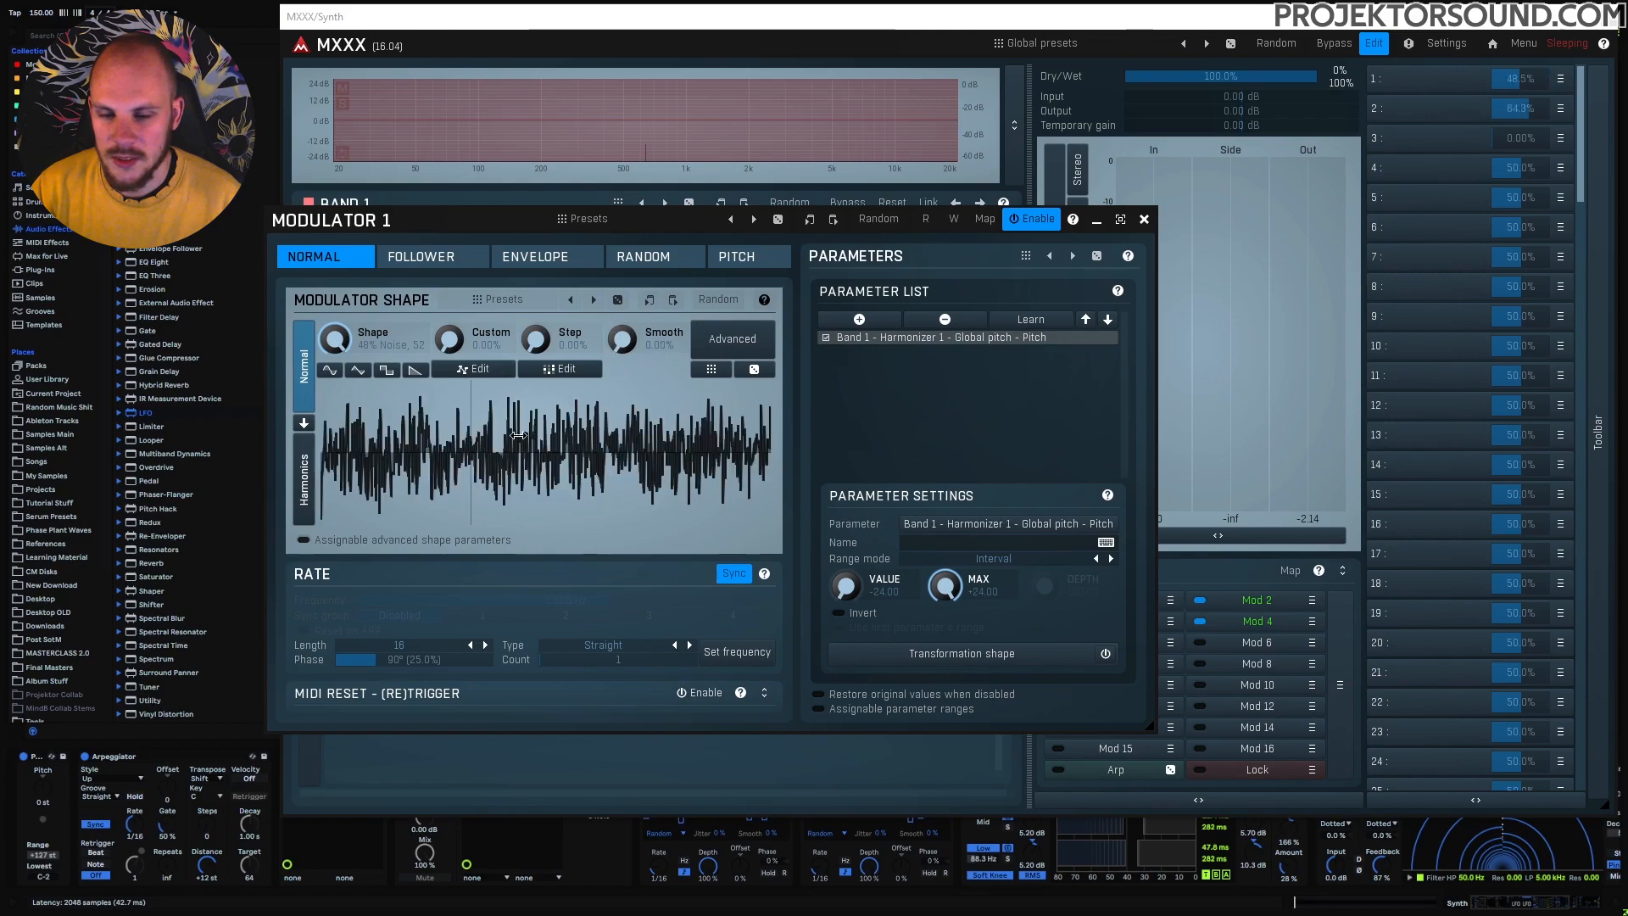
pyautogui.moveTo(632, 337); pyautogui.dragTo(631, 312)
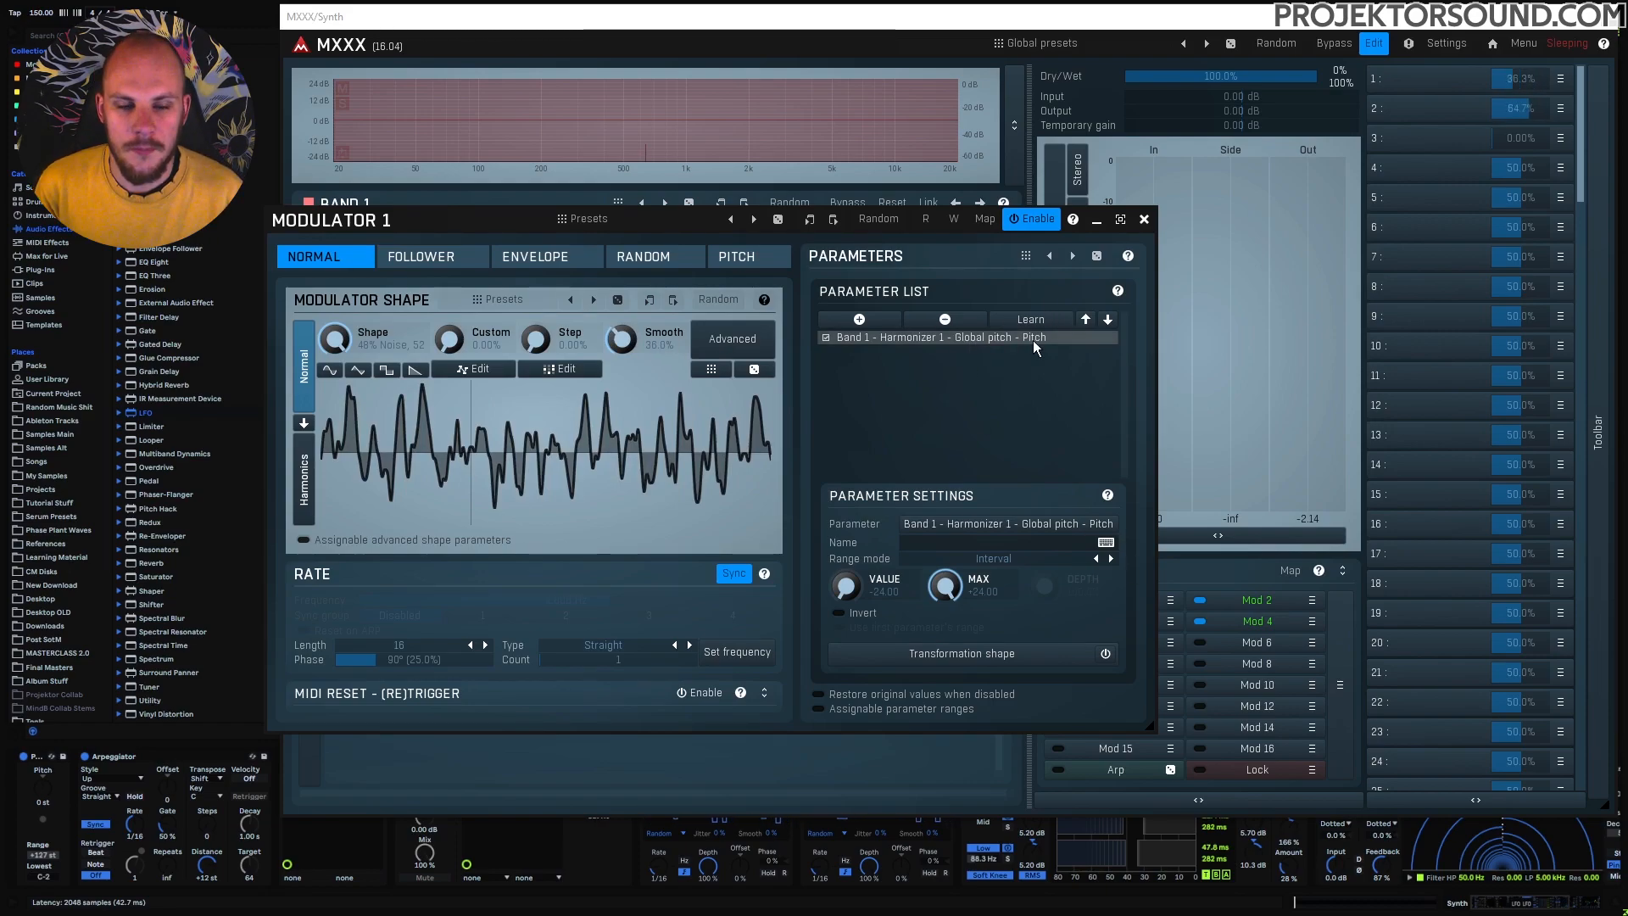
pyautogui.click(1144, 219)
# Step: Adjust the shape of Modulator 2, which drives the RingModulator frequency, and review Modulator 4's assignment to that shape
pyautogui.click(1260, 604)
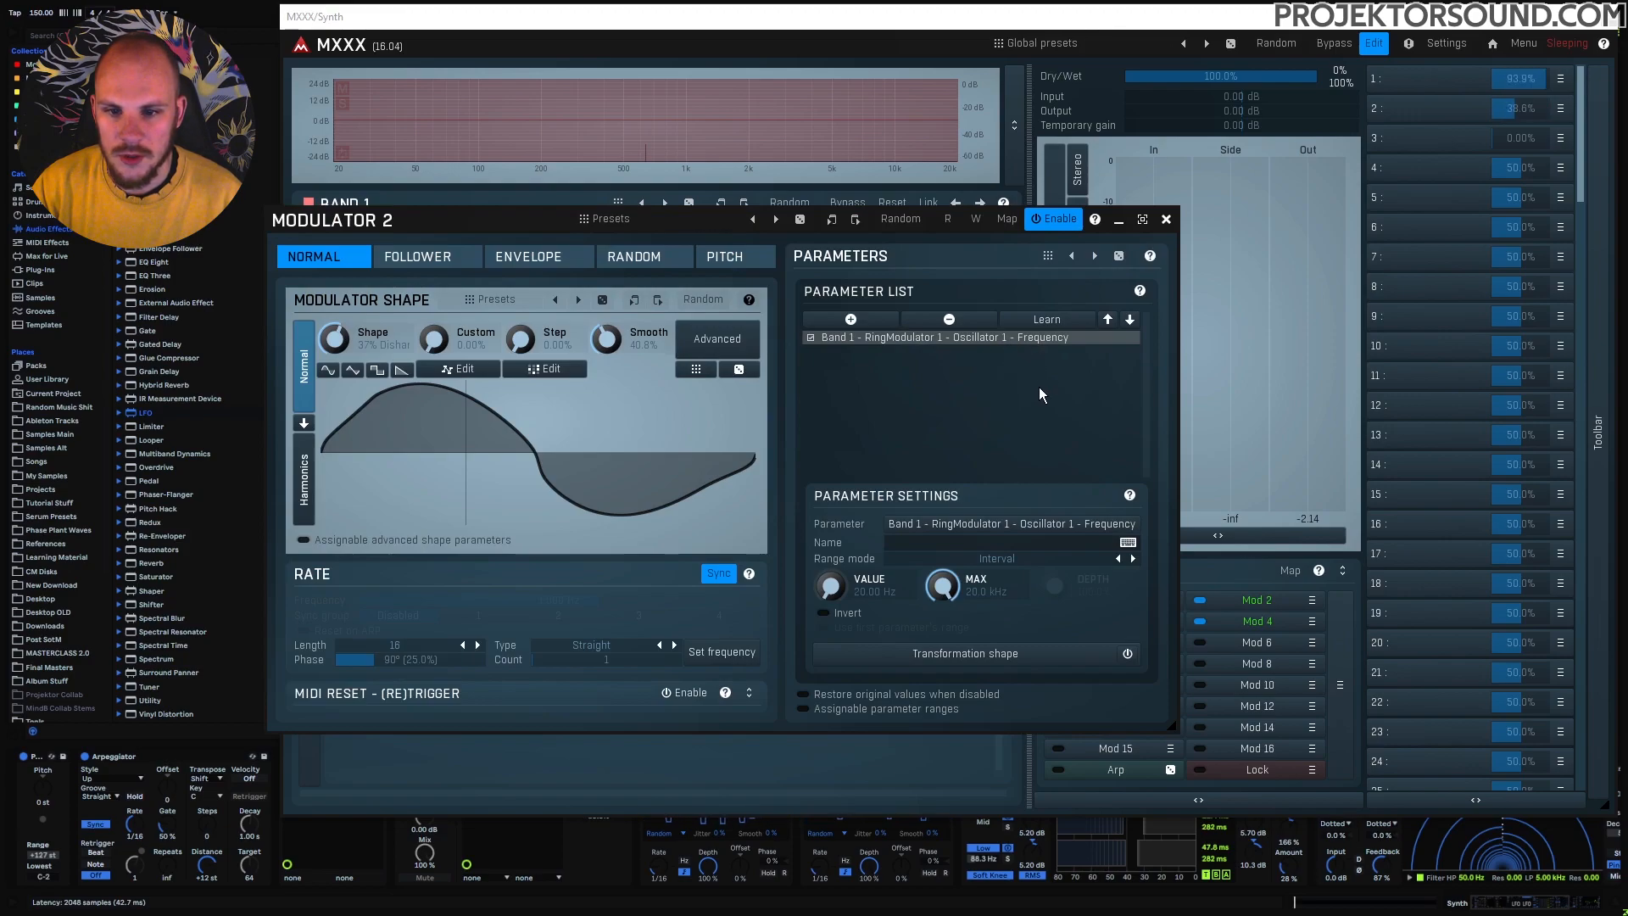
pyautogui.moveTo(335, 339); pyautogui.dragTo(336, 253)
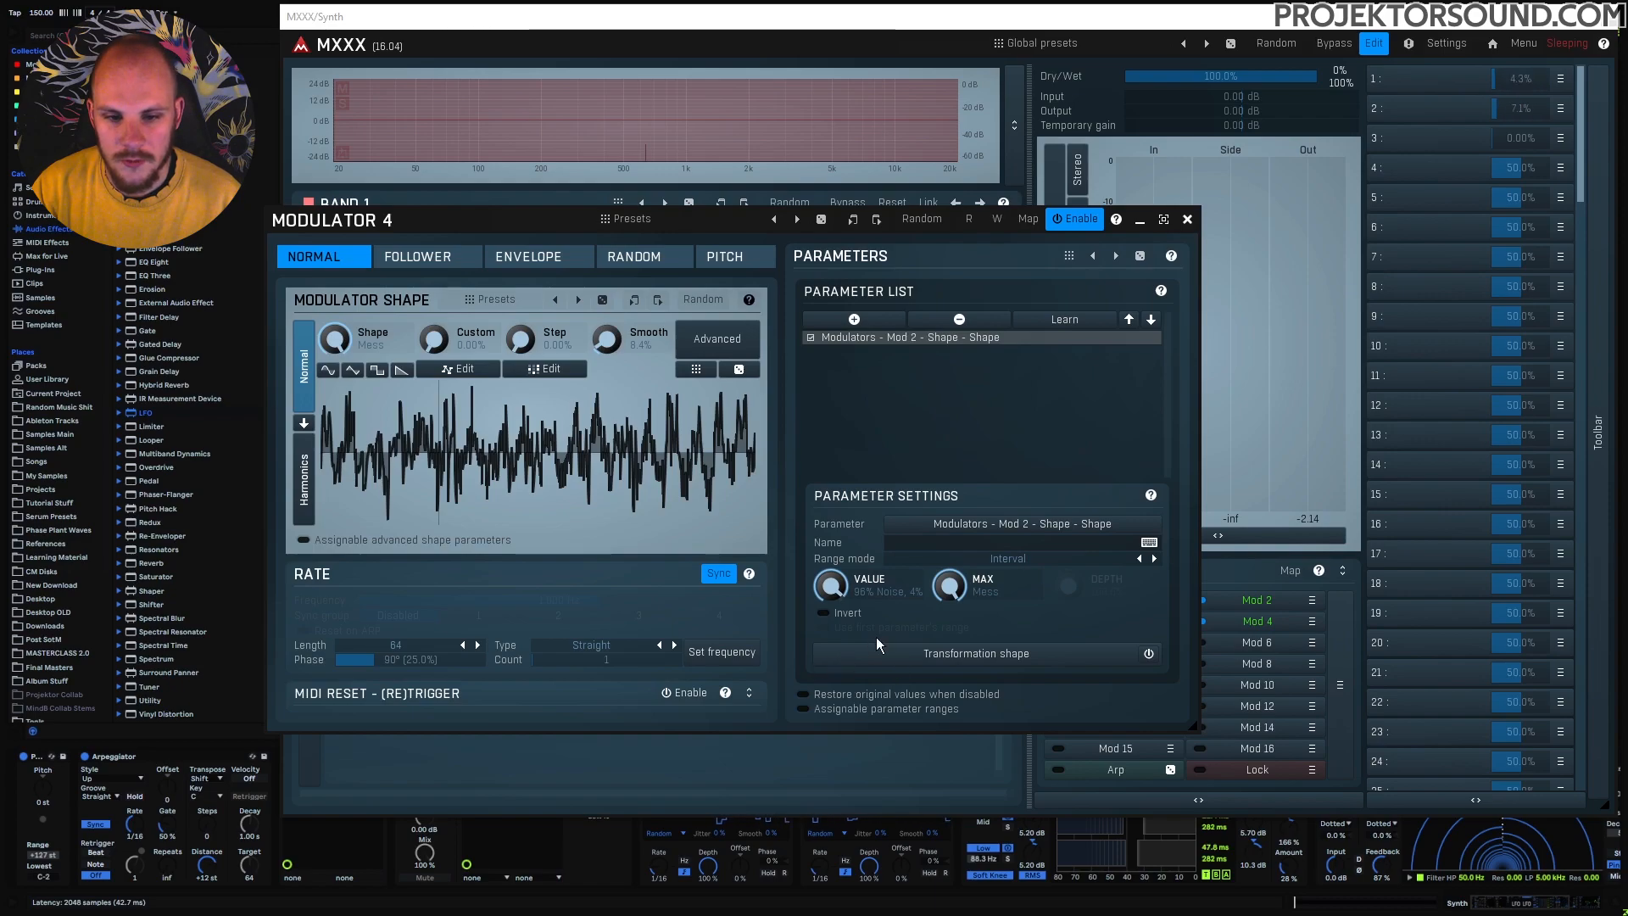
pyautogui.click(1187, 219)
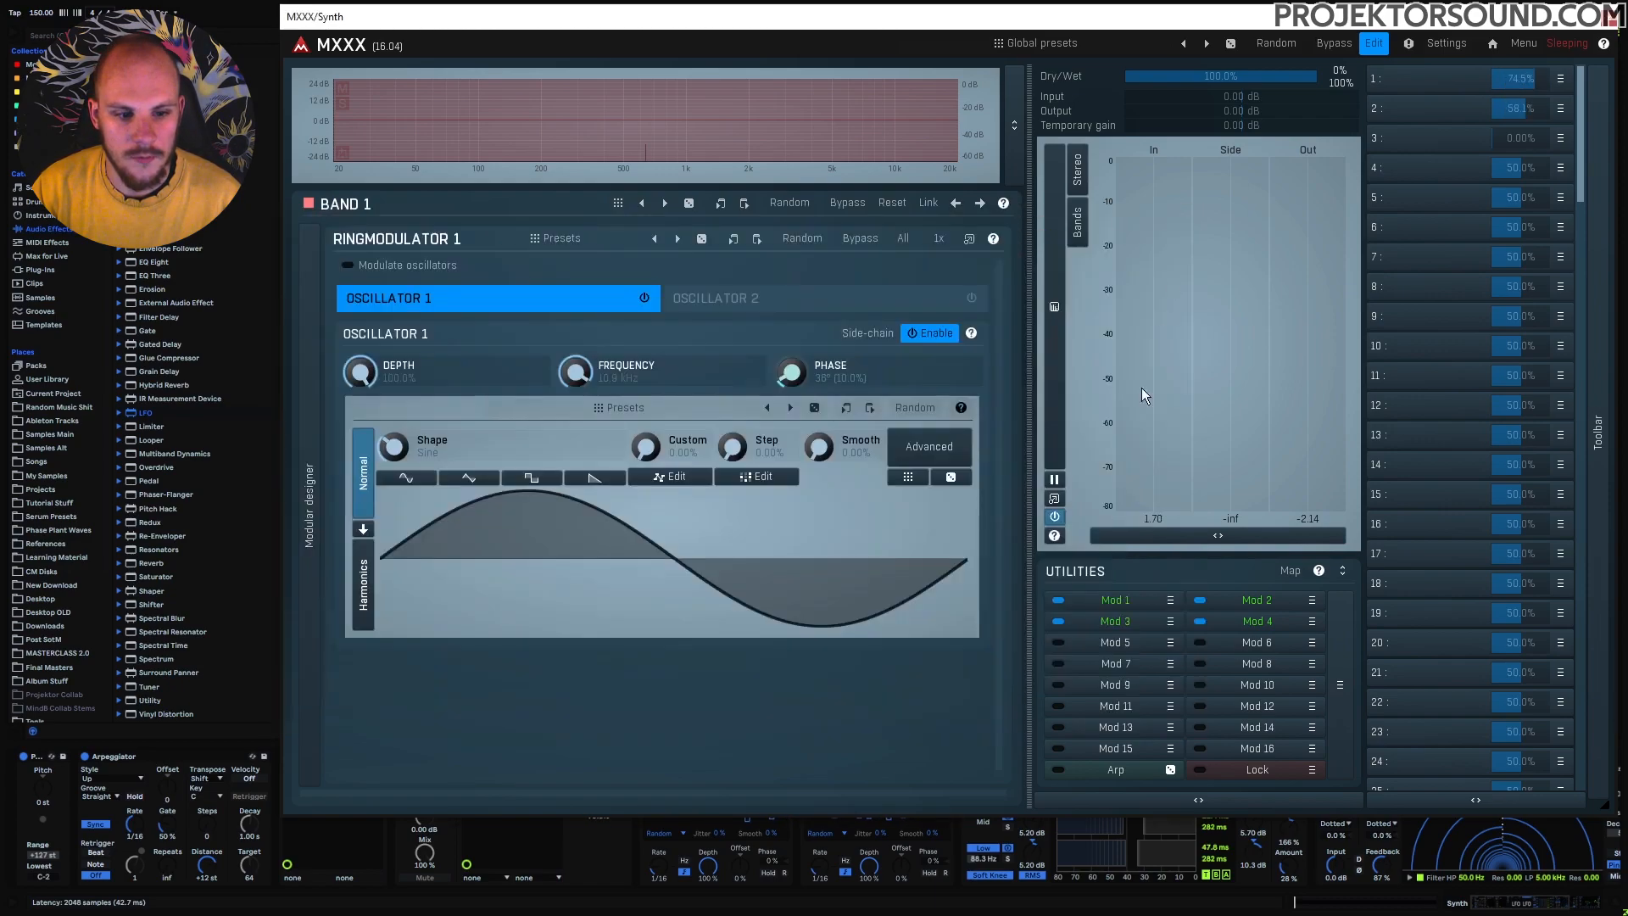
# Step: Review Modulator 1's shape and pitch assignment and open Modulator 3
pyautogui.click(1081, 599)
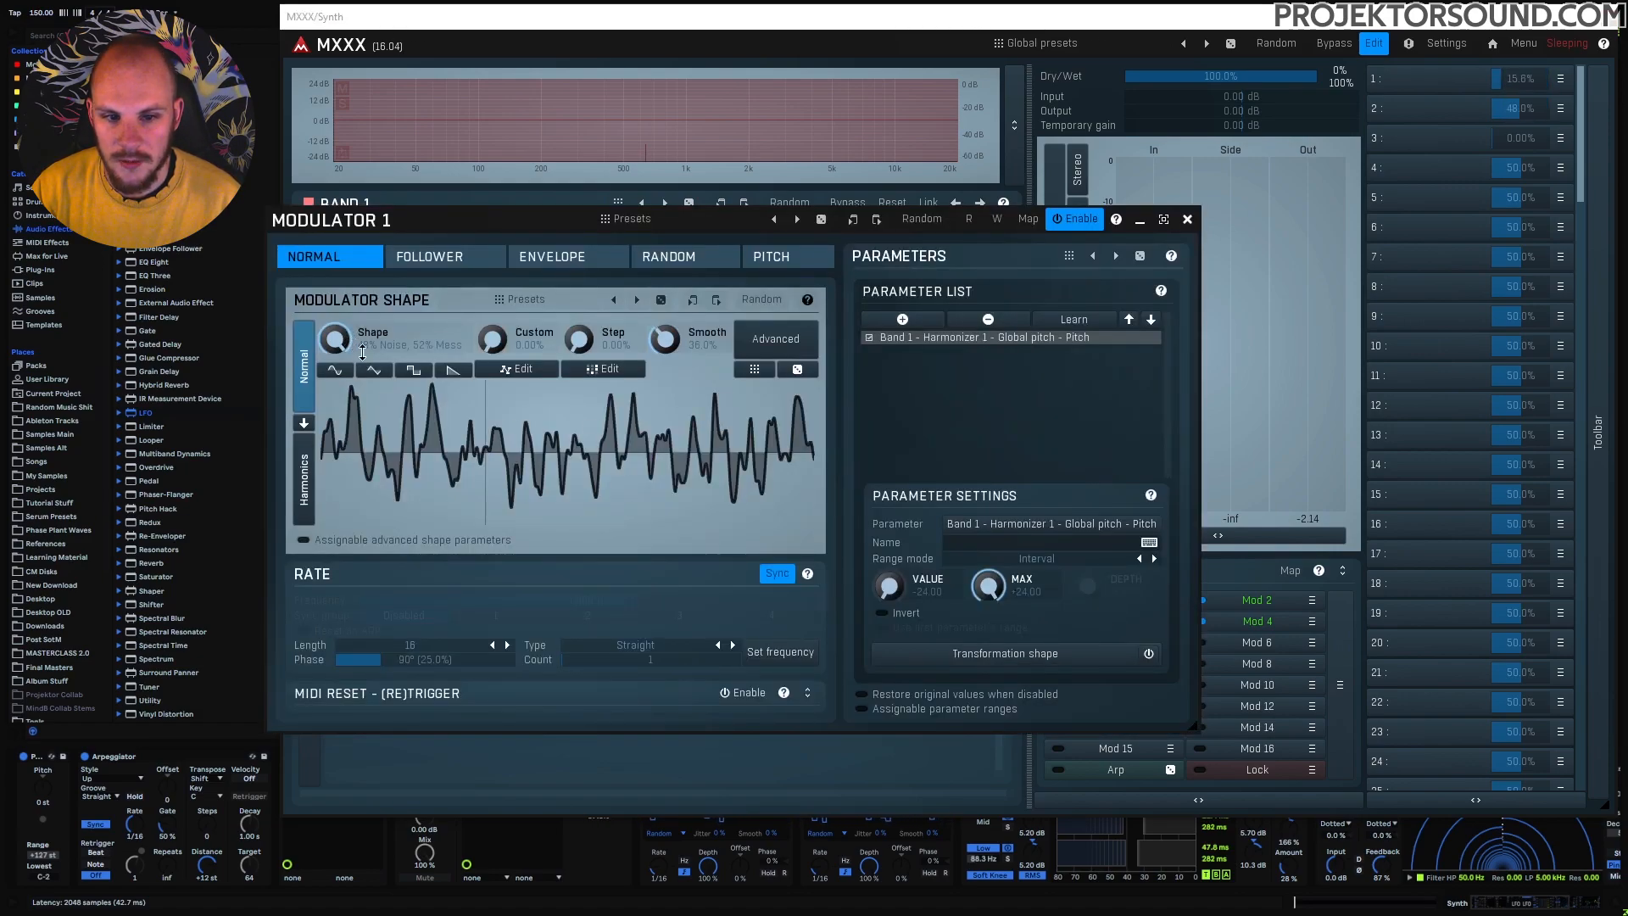
pyautogui.click(1190, 221)
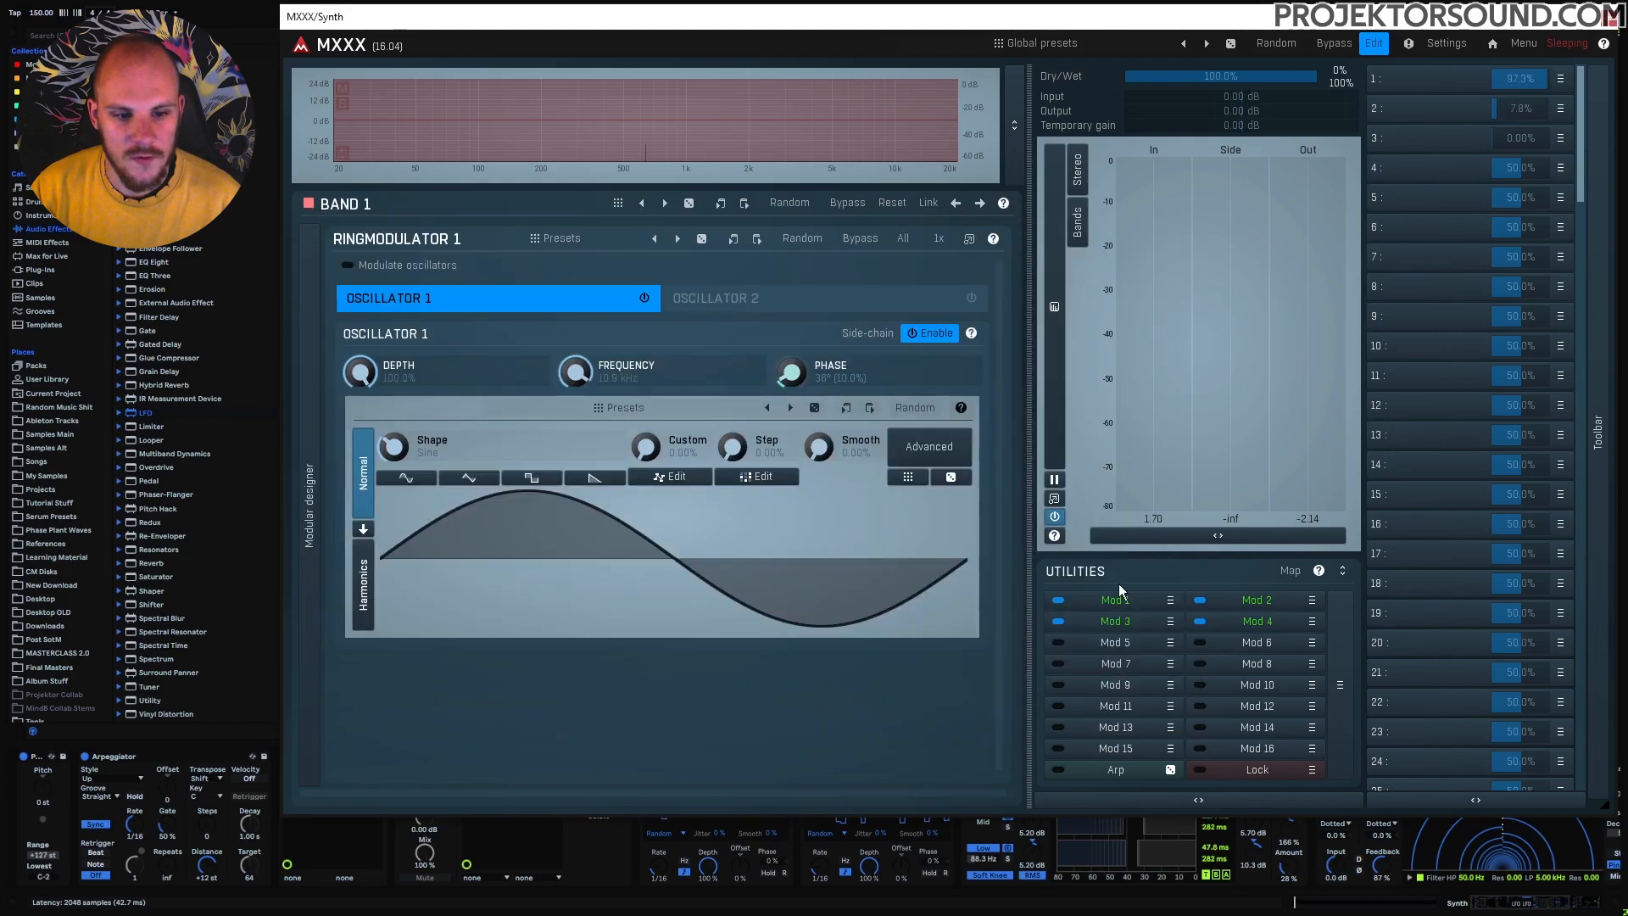
pyautogui.click(1116, 623)
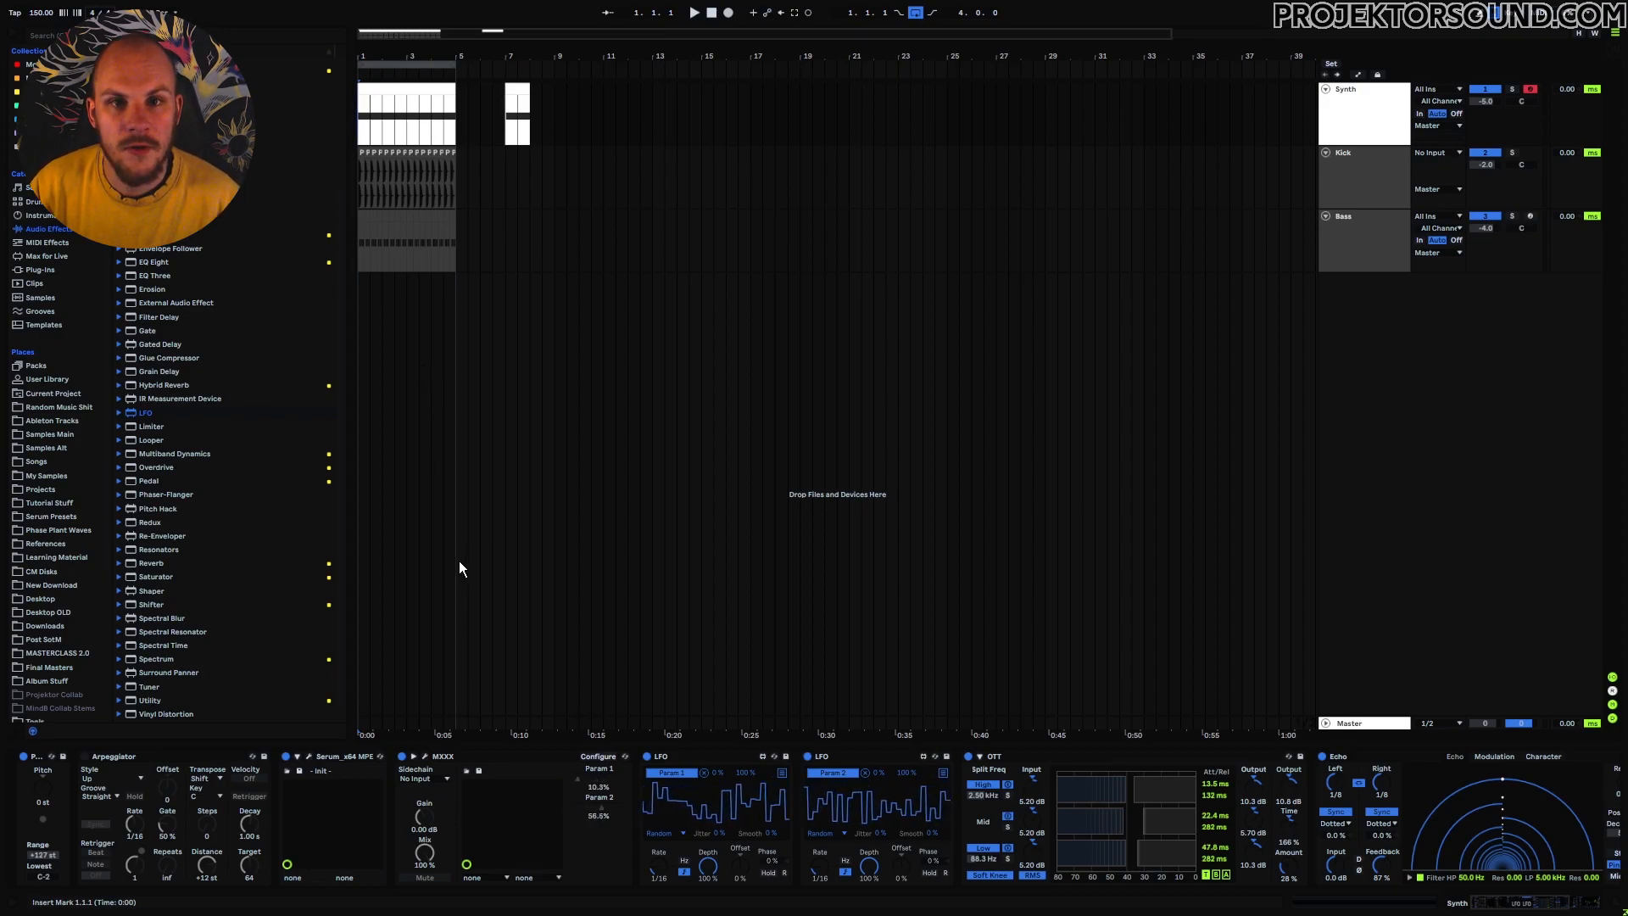
# Step: Audition the full arrangement with synth, kick and bass, stopping and restarting playback several times
pyautogui.press('space')
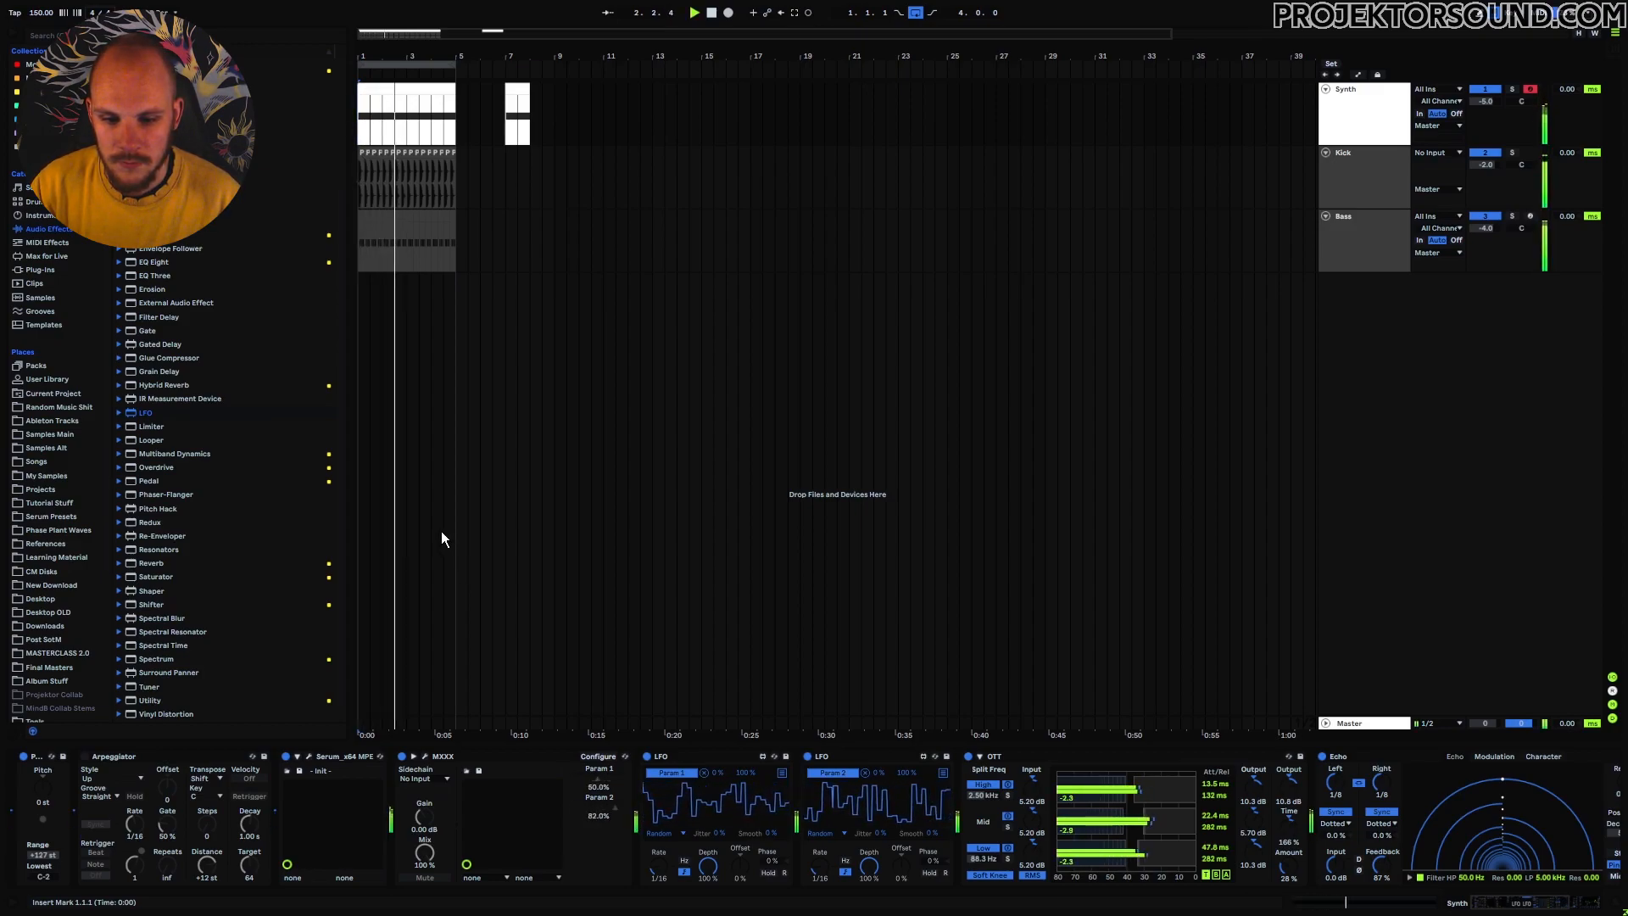
pyautogui.press('space')
pyautogui.press('space')
pyautogui.press('space')
pyautogui.press('space')
pyautogui.press('space')
pyautogui.press('space')
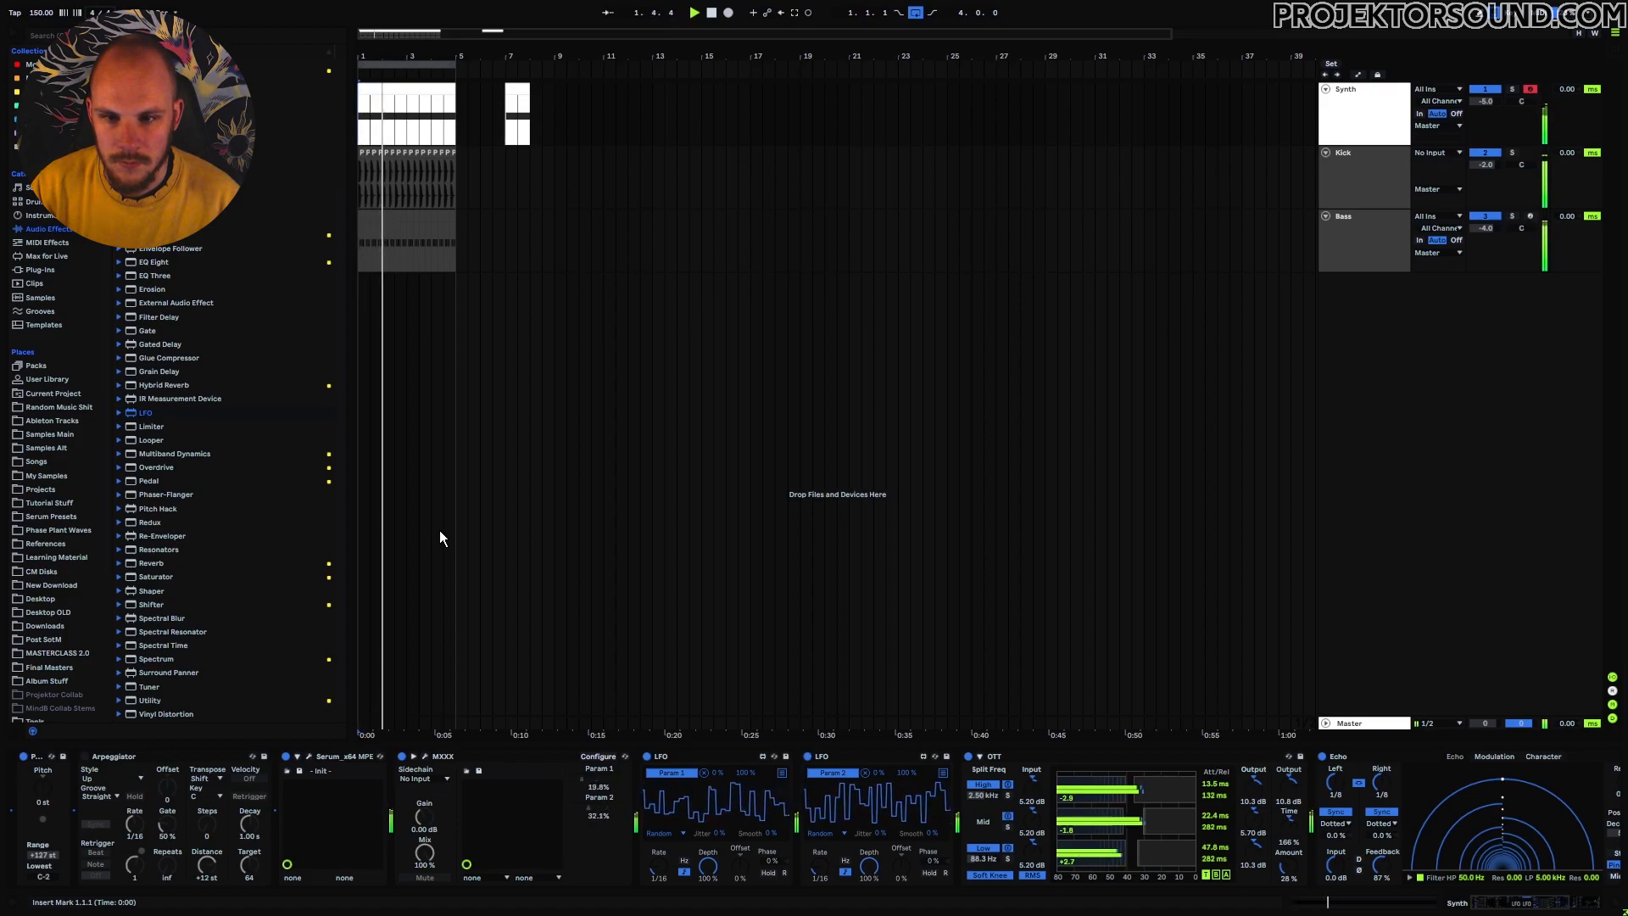
# Step: Switch off Serum's Cmb filter on the Synth track and play the arrangement without it
pyautogui.press('space')
pyautogui.press('space')
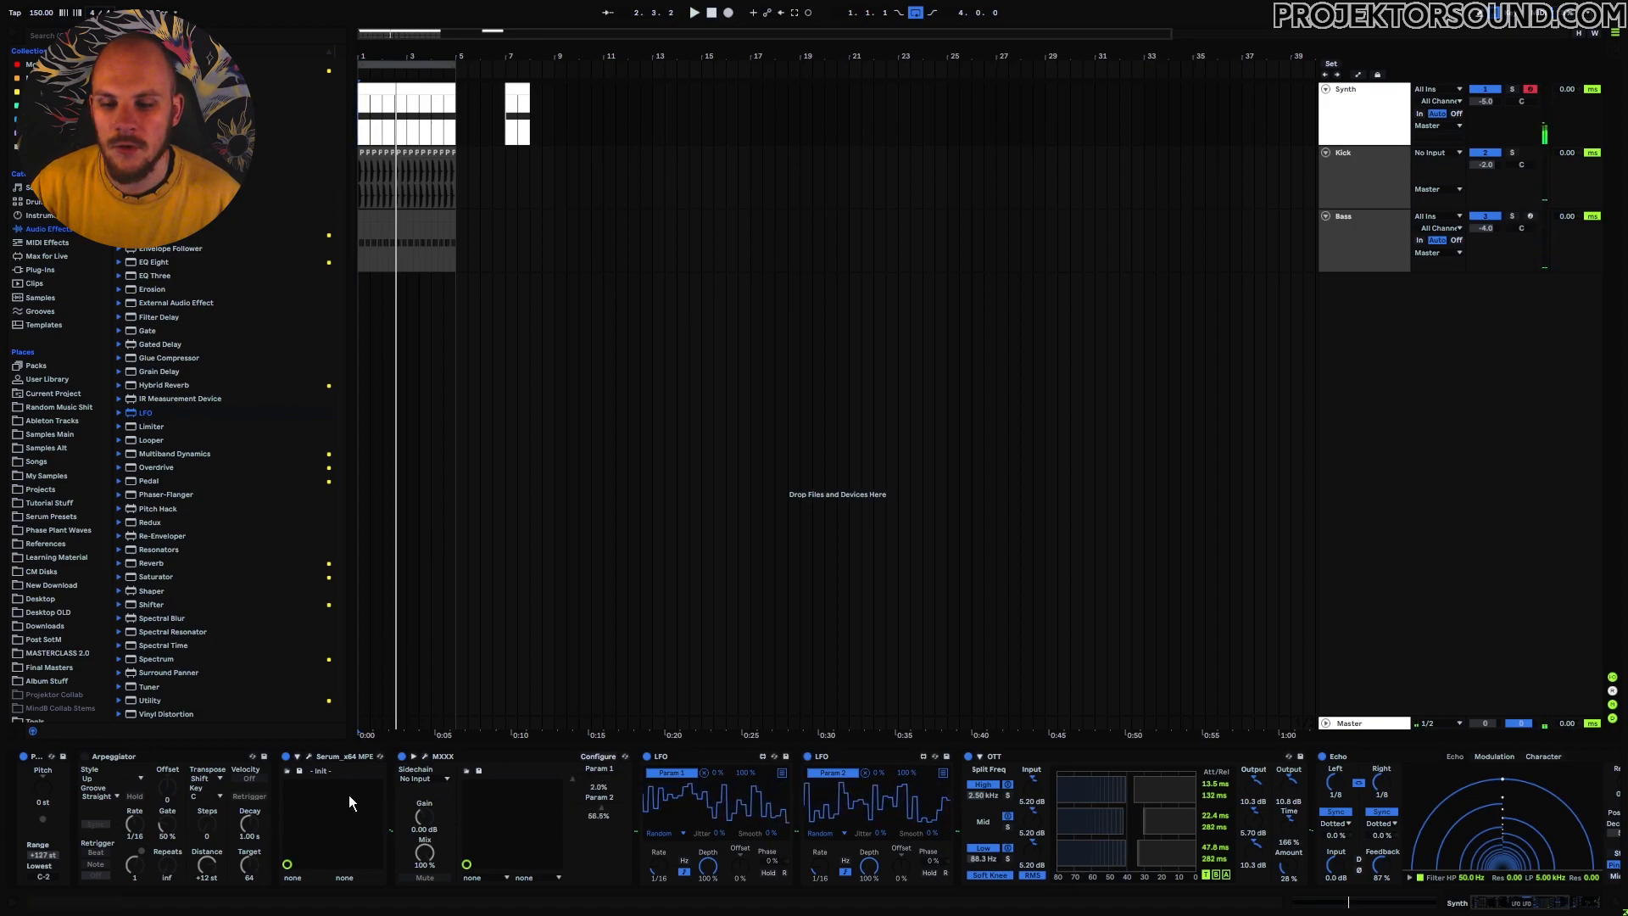
pyautogui.click(310, 756)
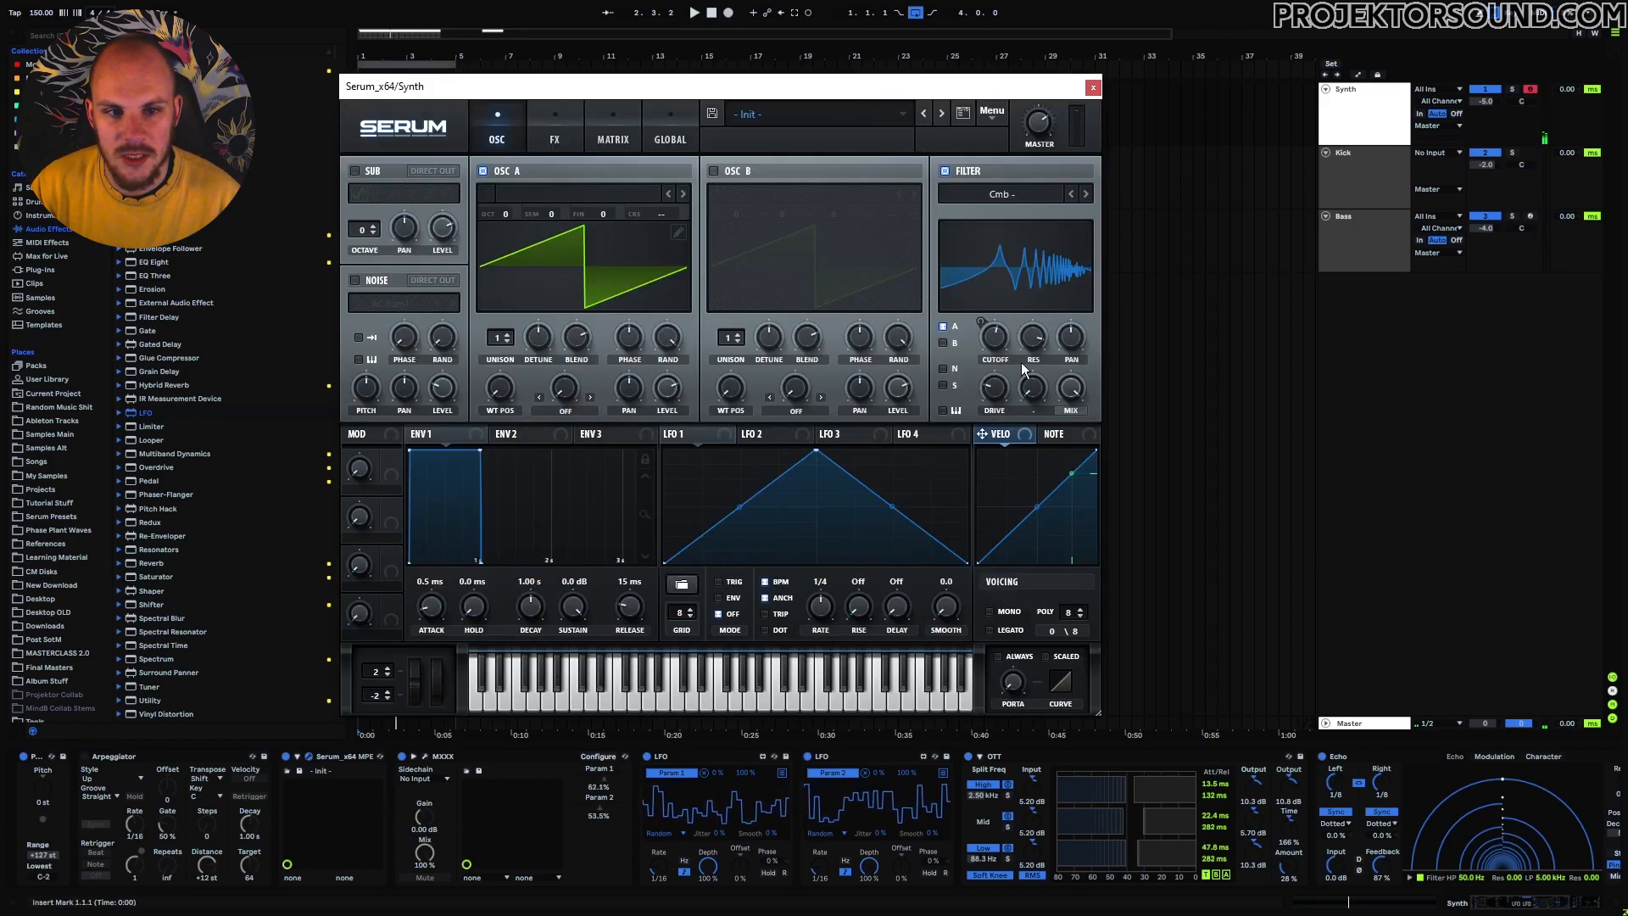
pyautogui.click(945, 173)
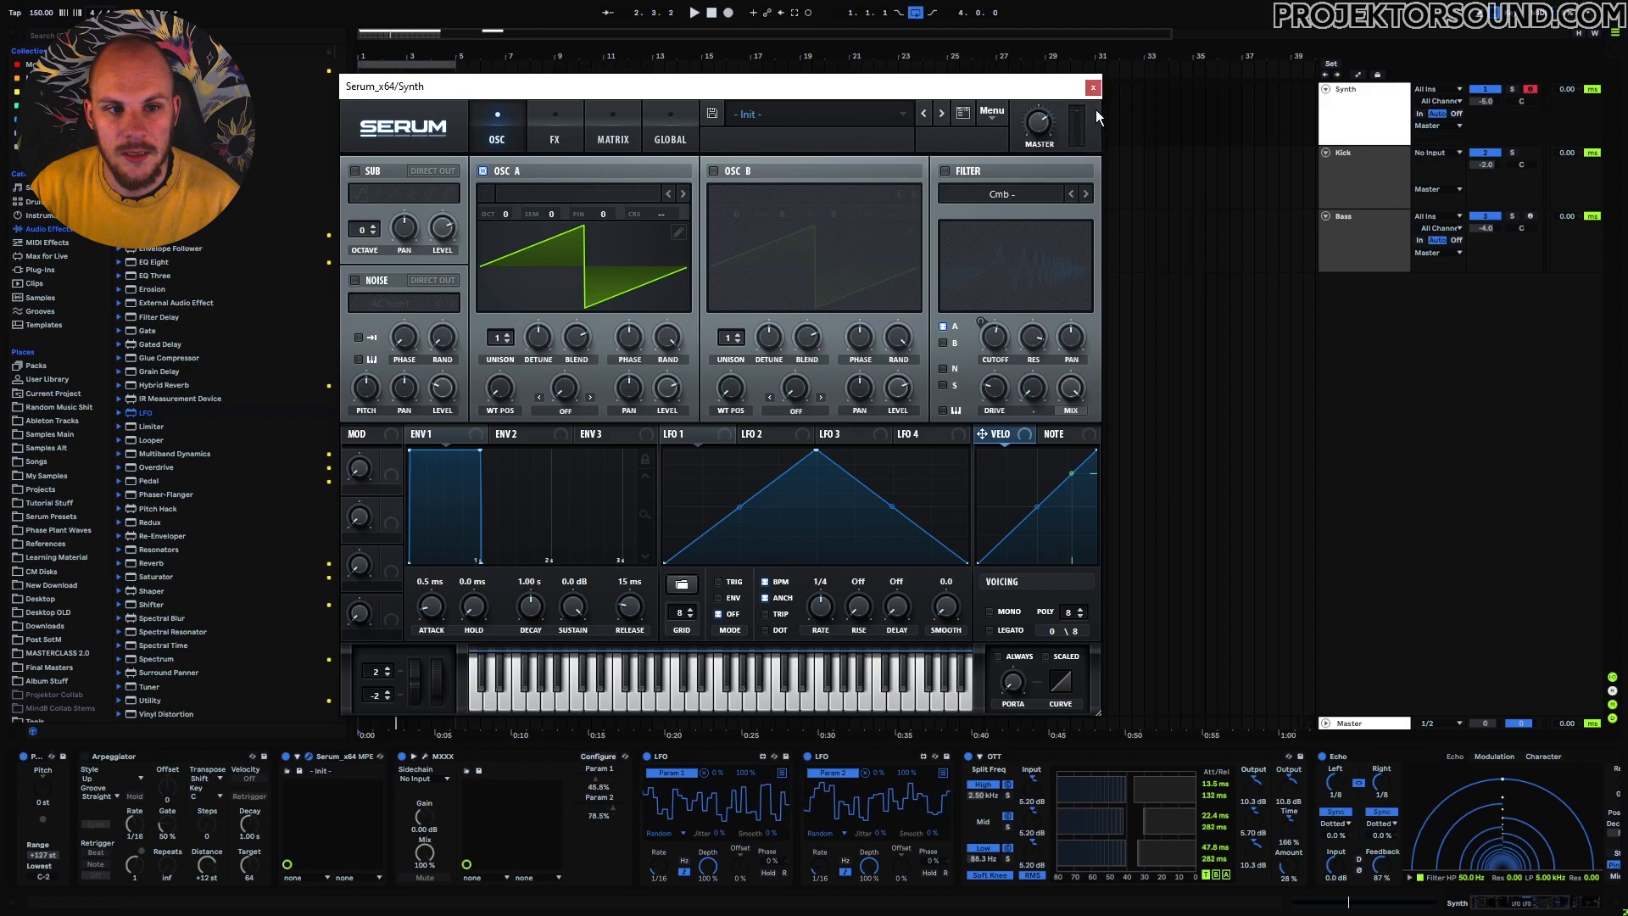
pyautogui.click(1092, 87)
pyautogui.press('space')
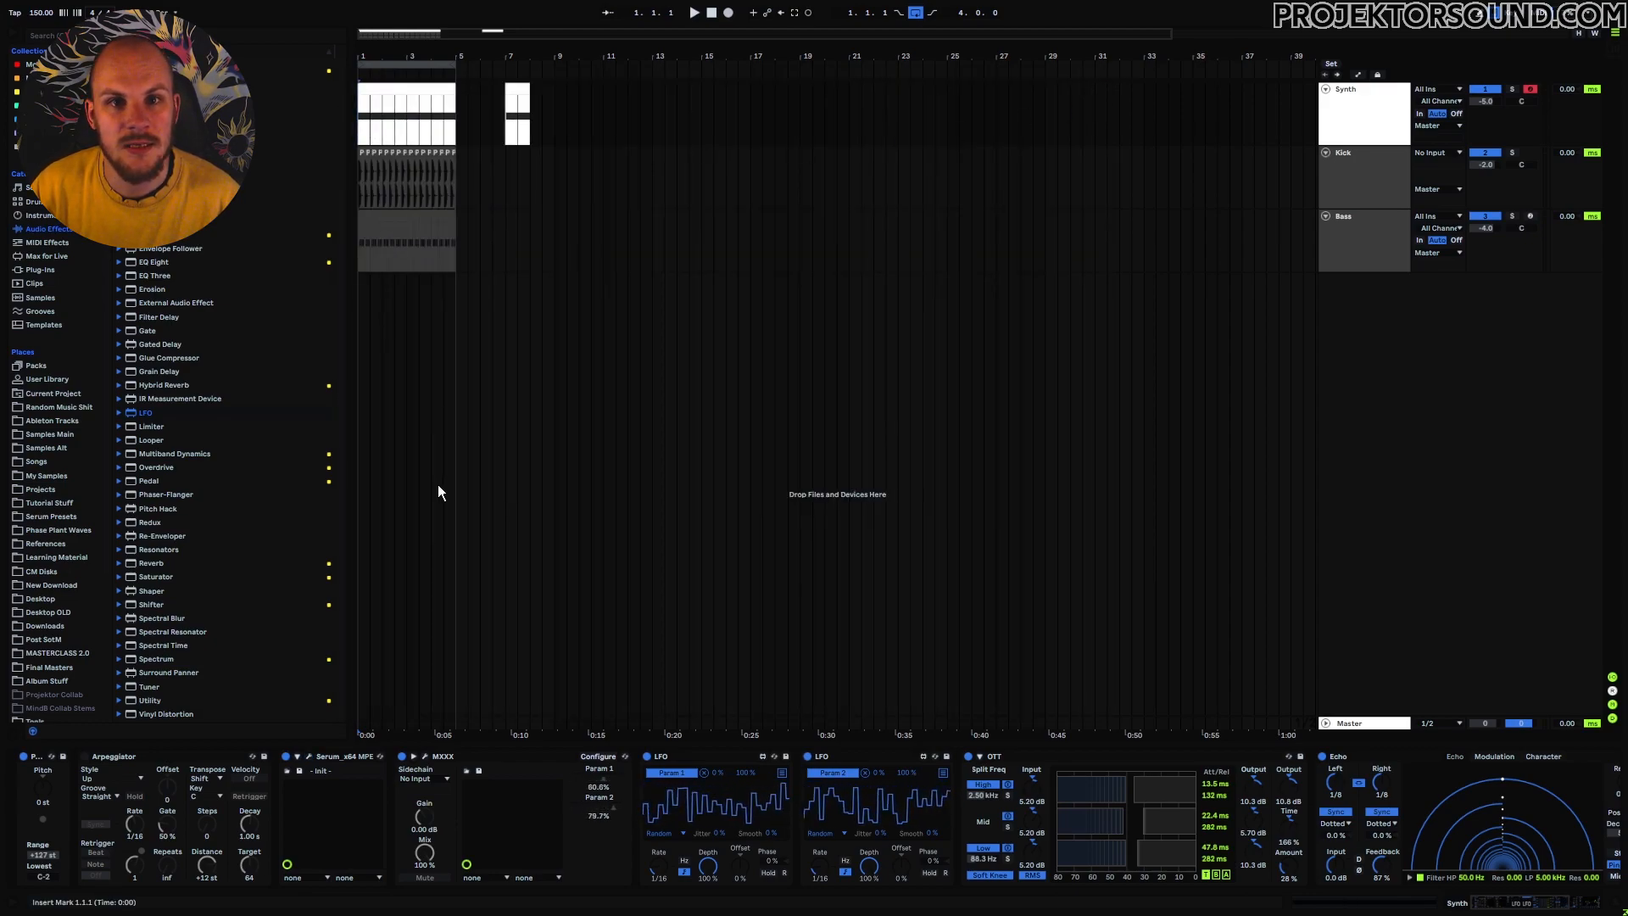
pyautogui.press('space')
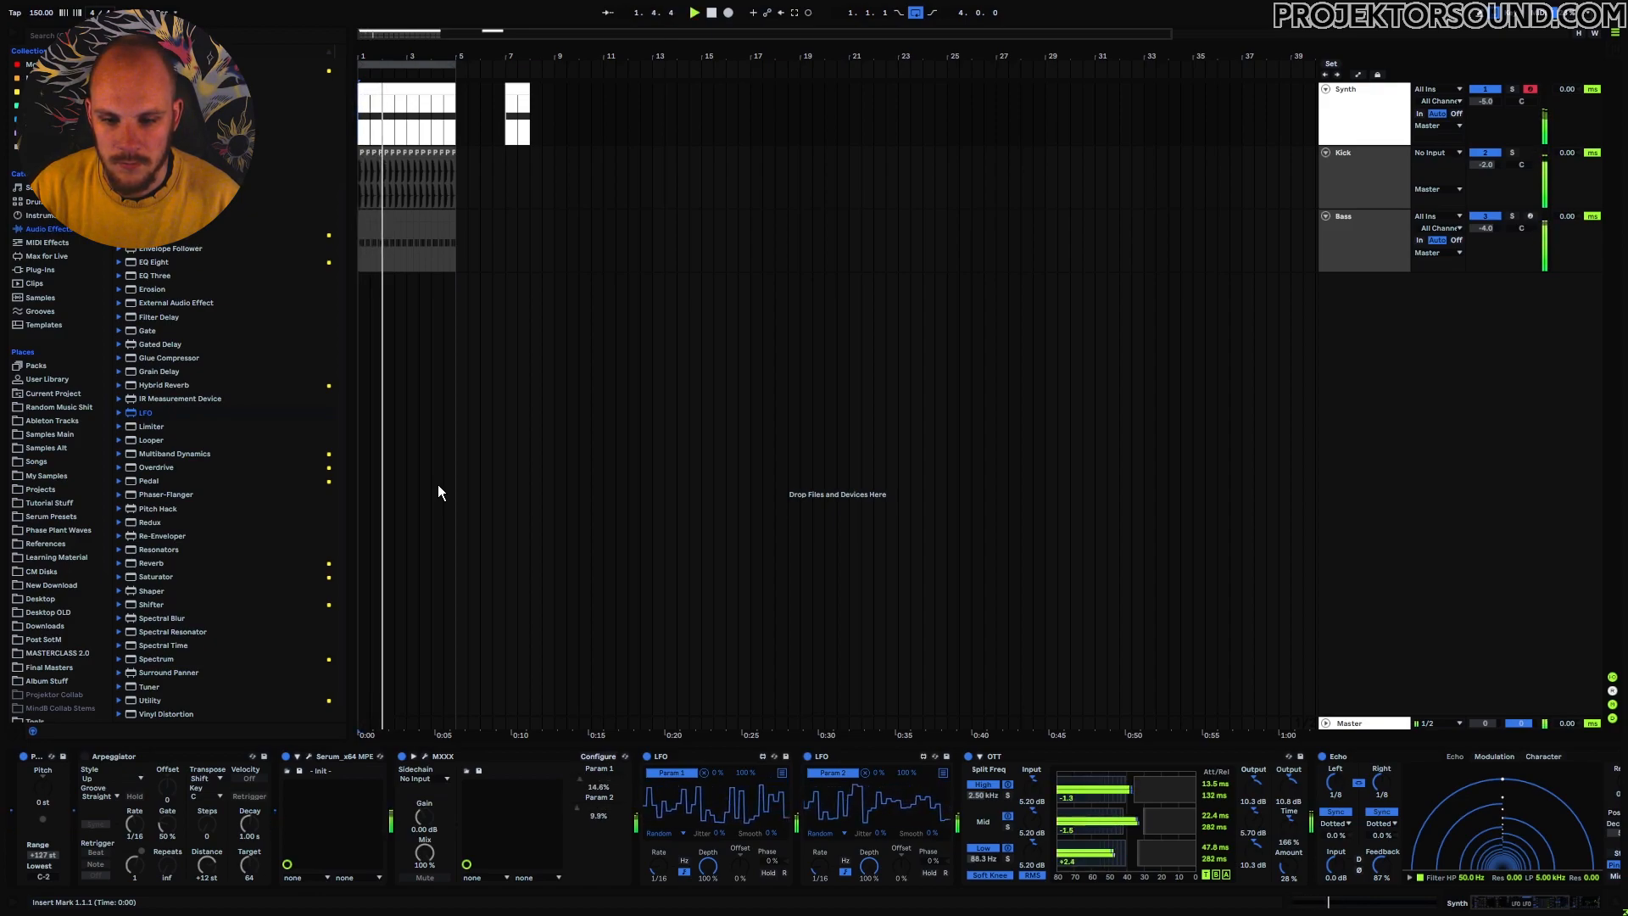
# Step: Shorten the synth clip at bar 7 to two beats and audition it repeatedly from its start
pyautogui.click(541, 400)
pyautogui.press('space')
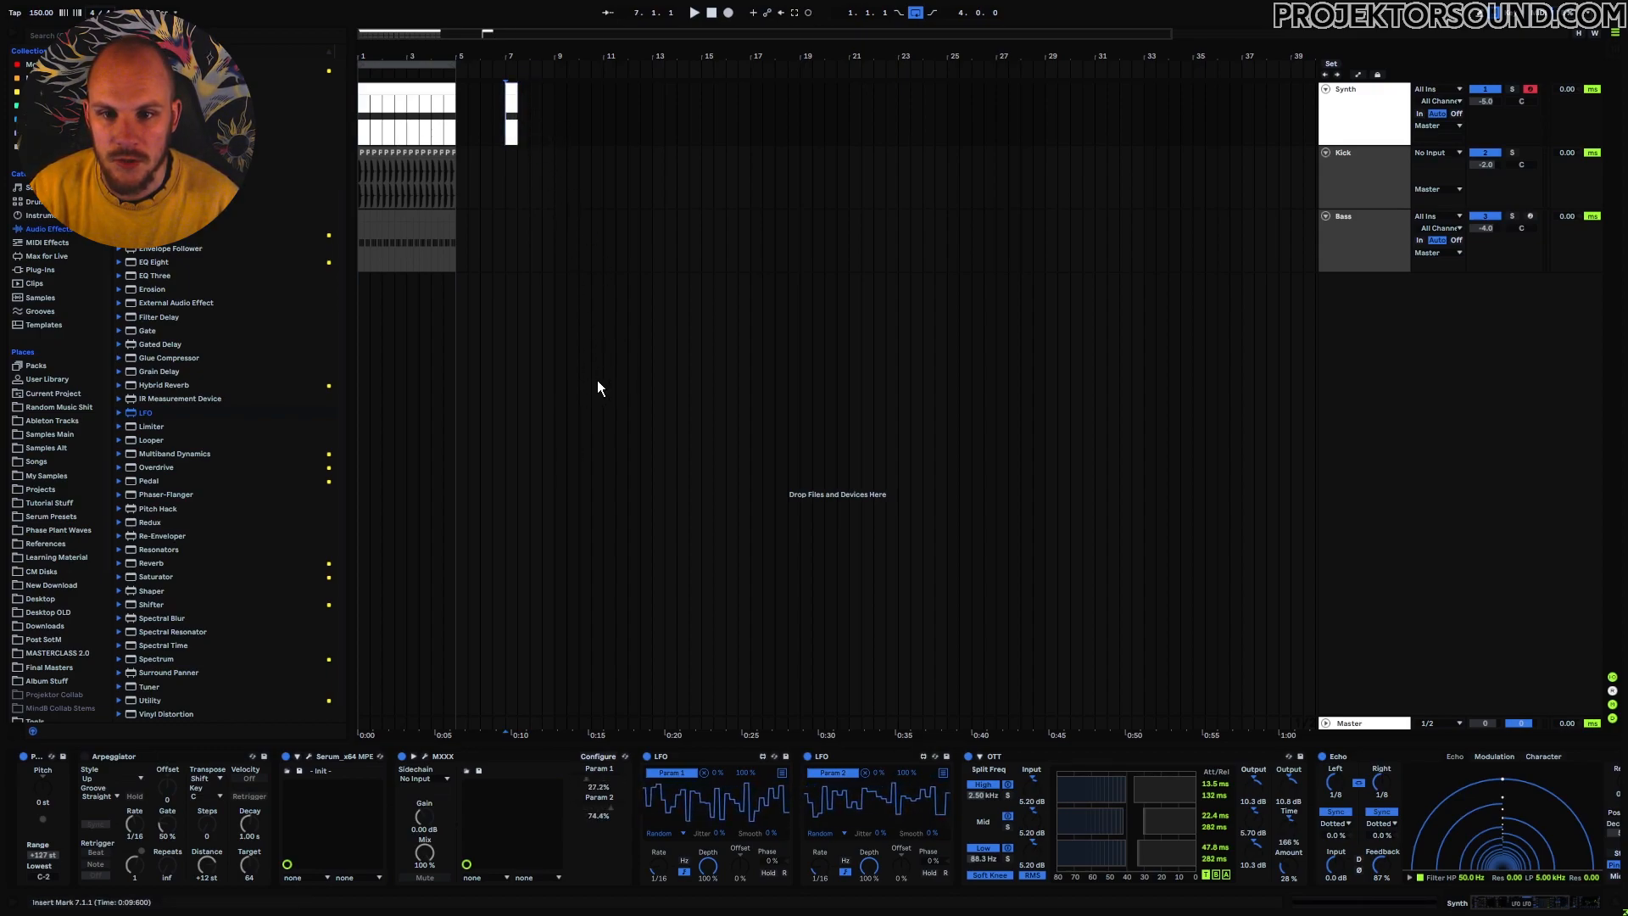
pyautogui.press('space')
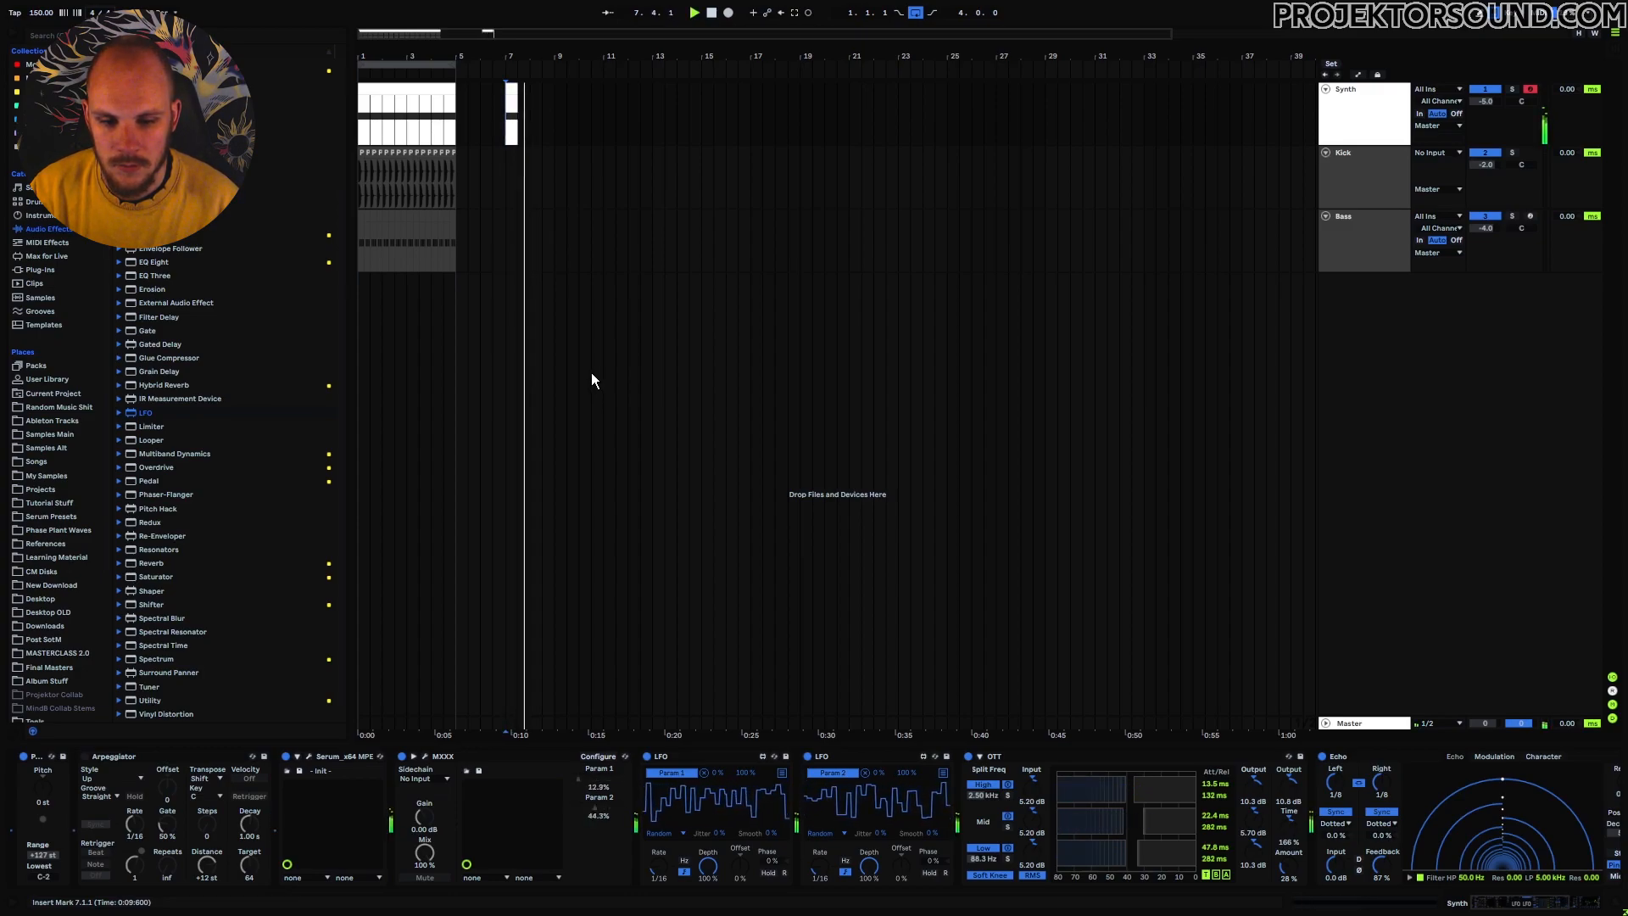
pyautogui.press('space')
pyautogui.press('space')
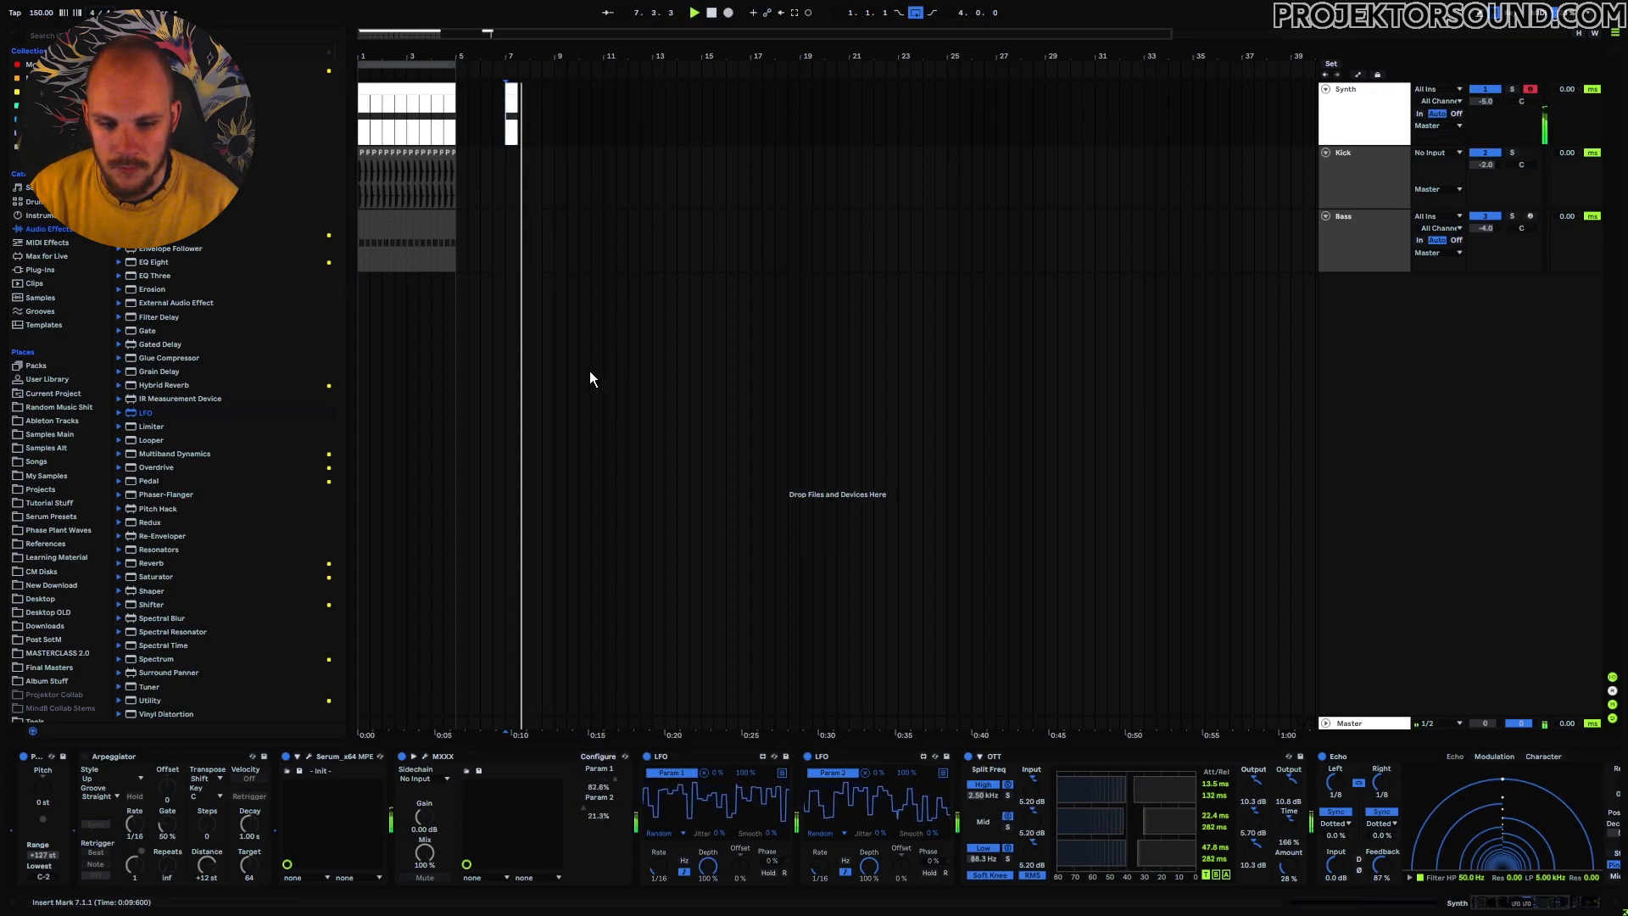
pyautogui.press('space')
pyautogui.press('space')
pyautogui.press('space')
pyautogui.press('space')
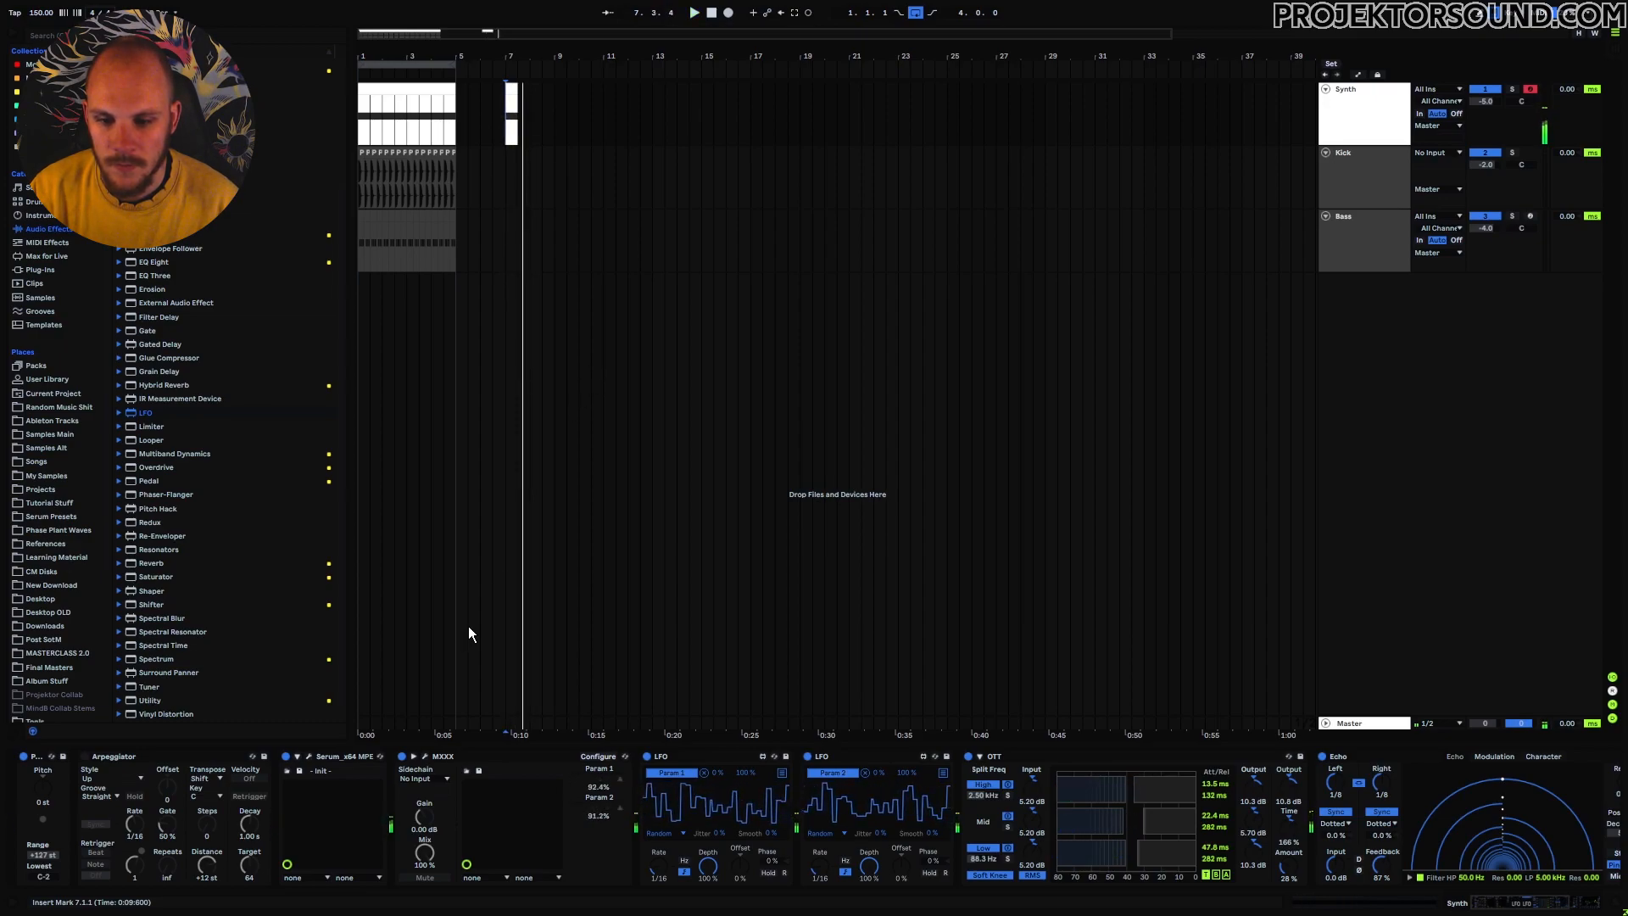
# Step: Switch Serum's Cmb filter back on and close the synth window
pyautogui.click(307, 755)
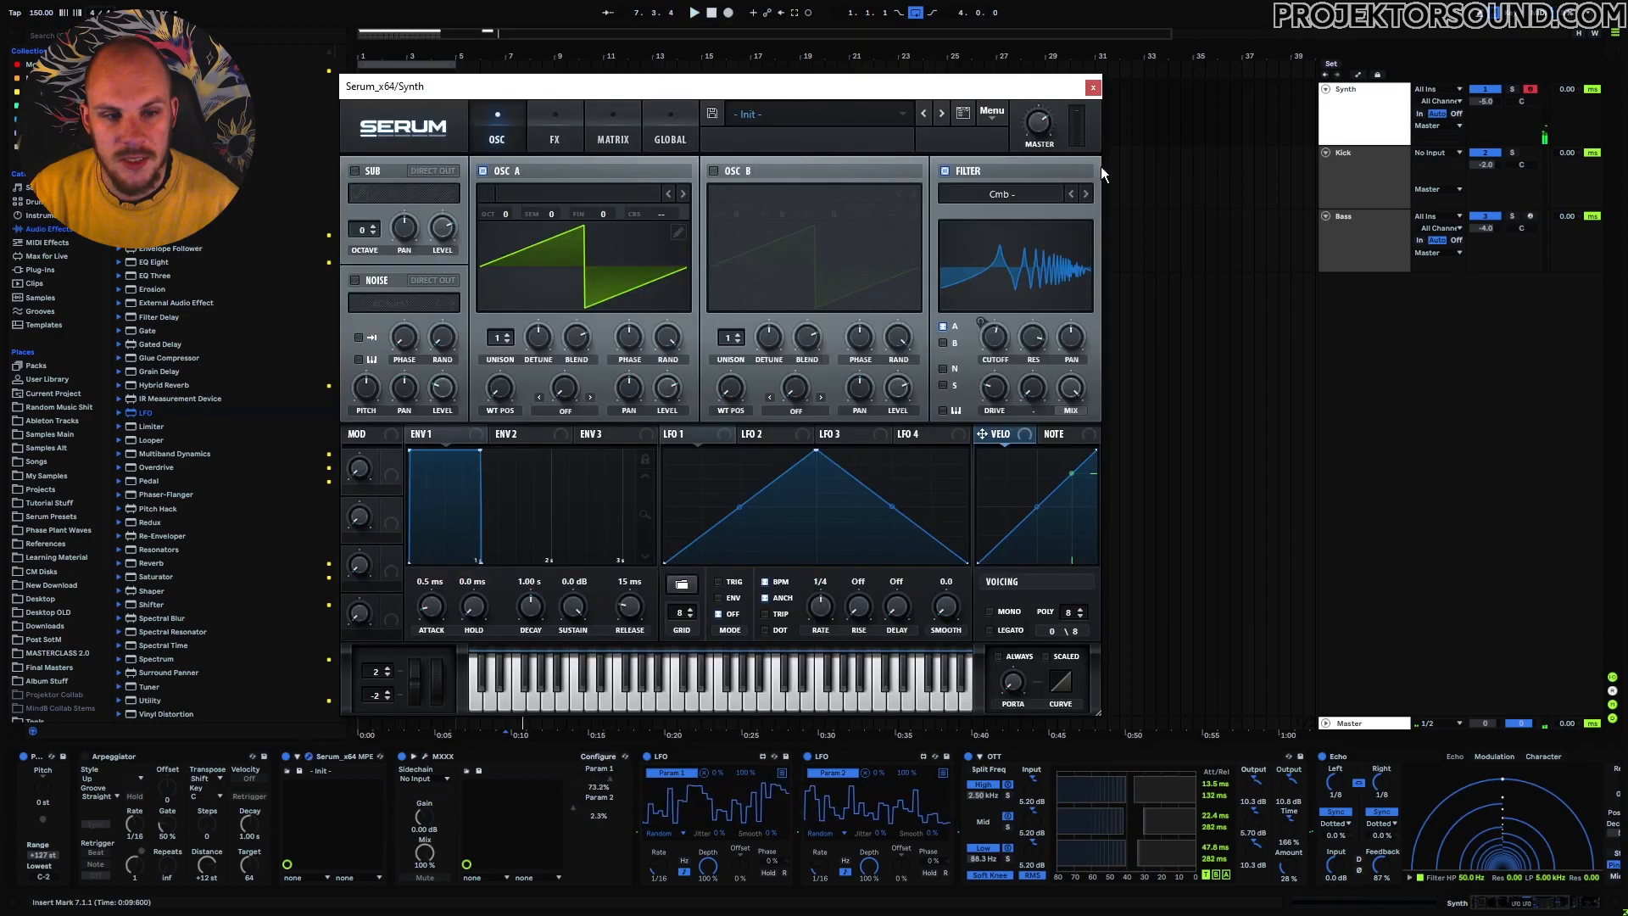
pyautogui.click(1092, 88)
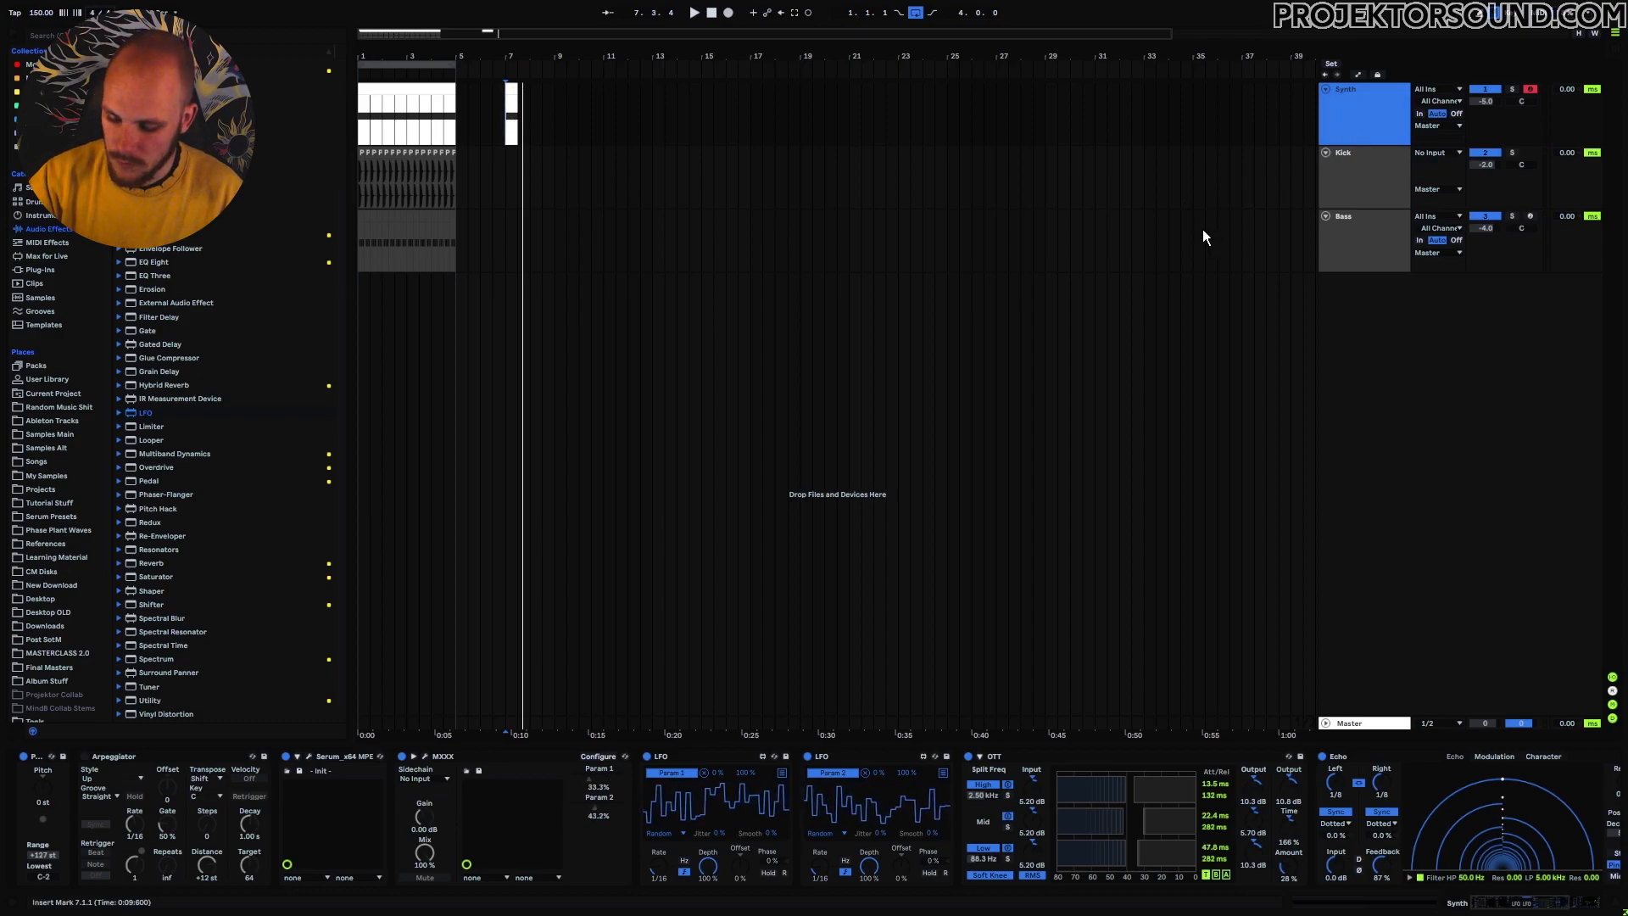
# Step: Insert an audio track below Synth, route its input from the Synth track and arm it for recording
pyautogui.hotkey('ctrl', 't')
pyautogui.click(1442, 156)
pyautogui.click(1444, 206)
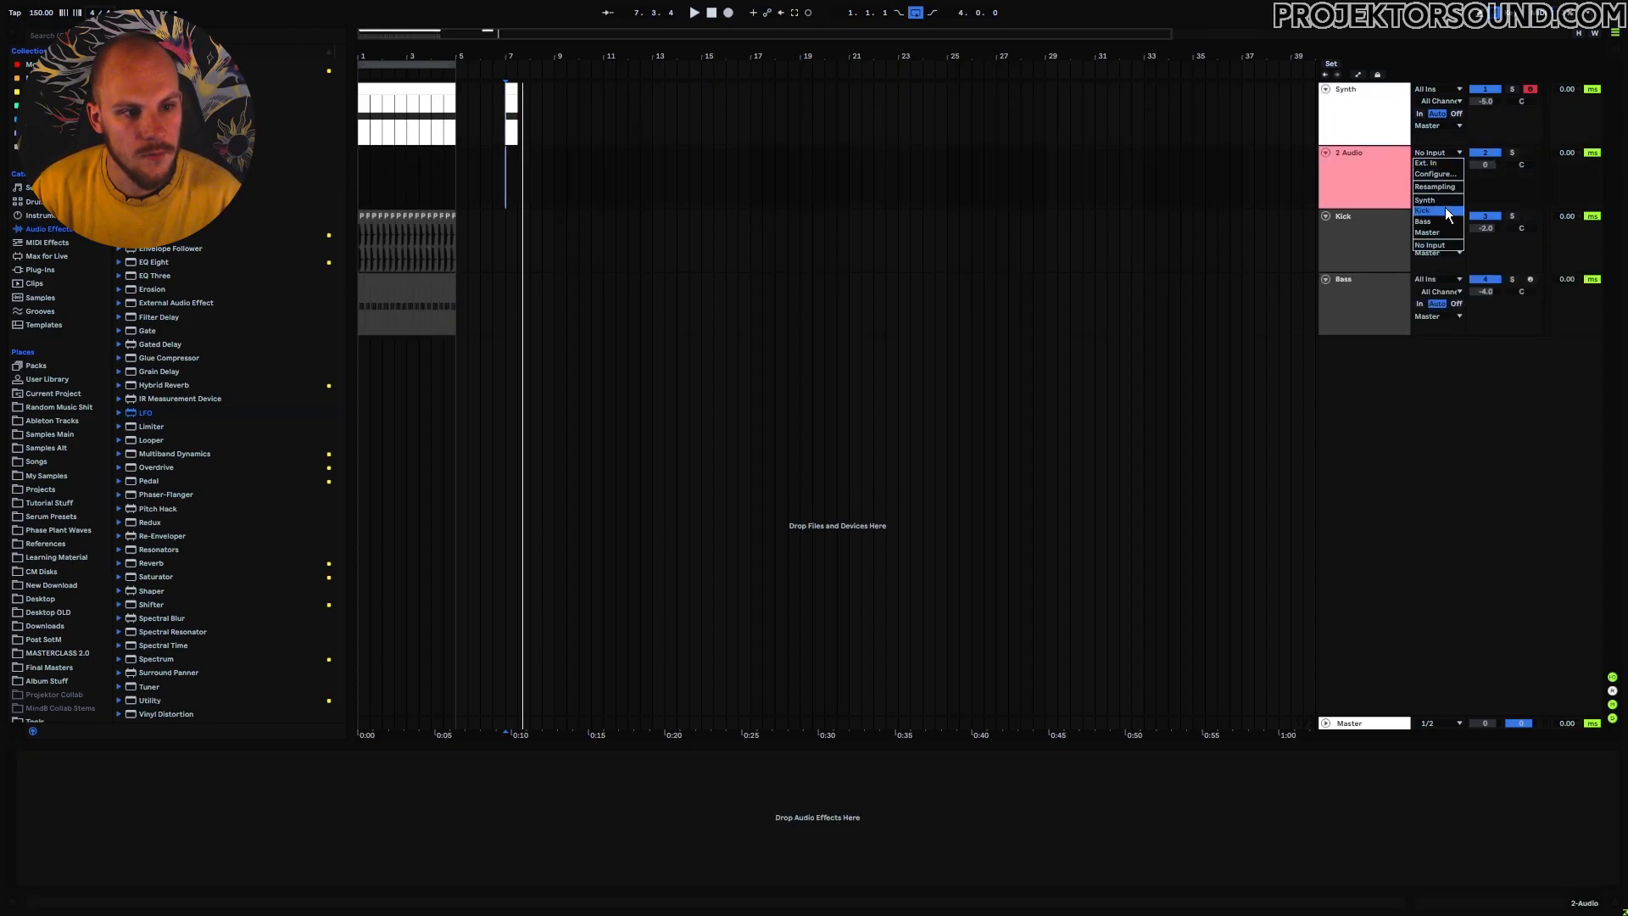
# Step: Record two takes of the synth clip from bar 7 onto the audio track, setting them aside near bars 13 and 16
pyautogui.click(727, 13)
pyautogui.click(712, 13)
pyautogui.moveTo(520, 172); pyautogui.dragTo(599, 164)
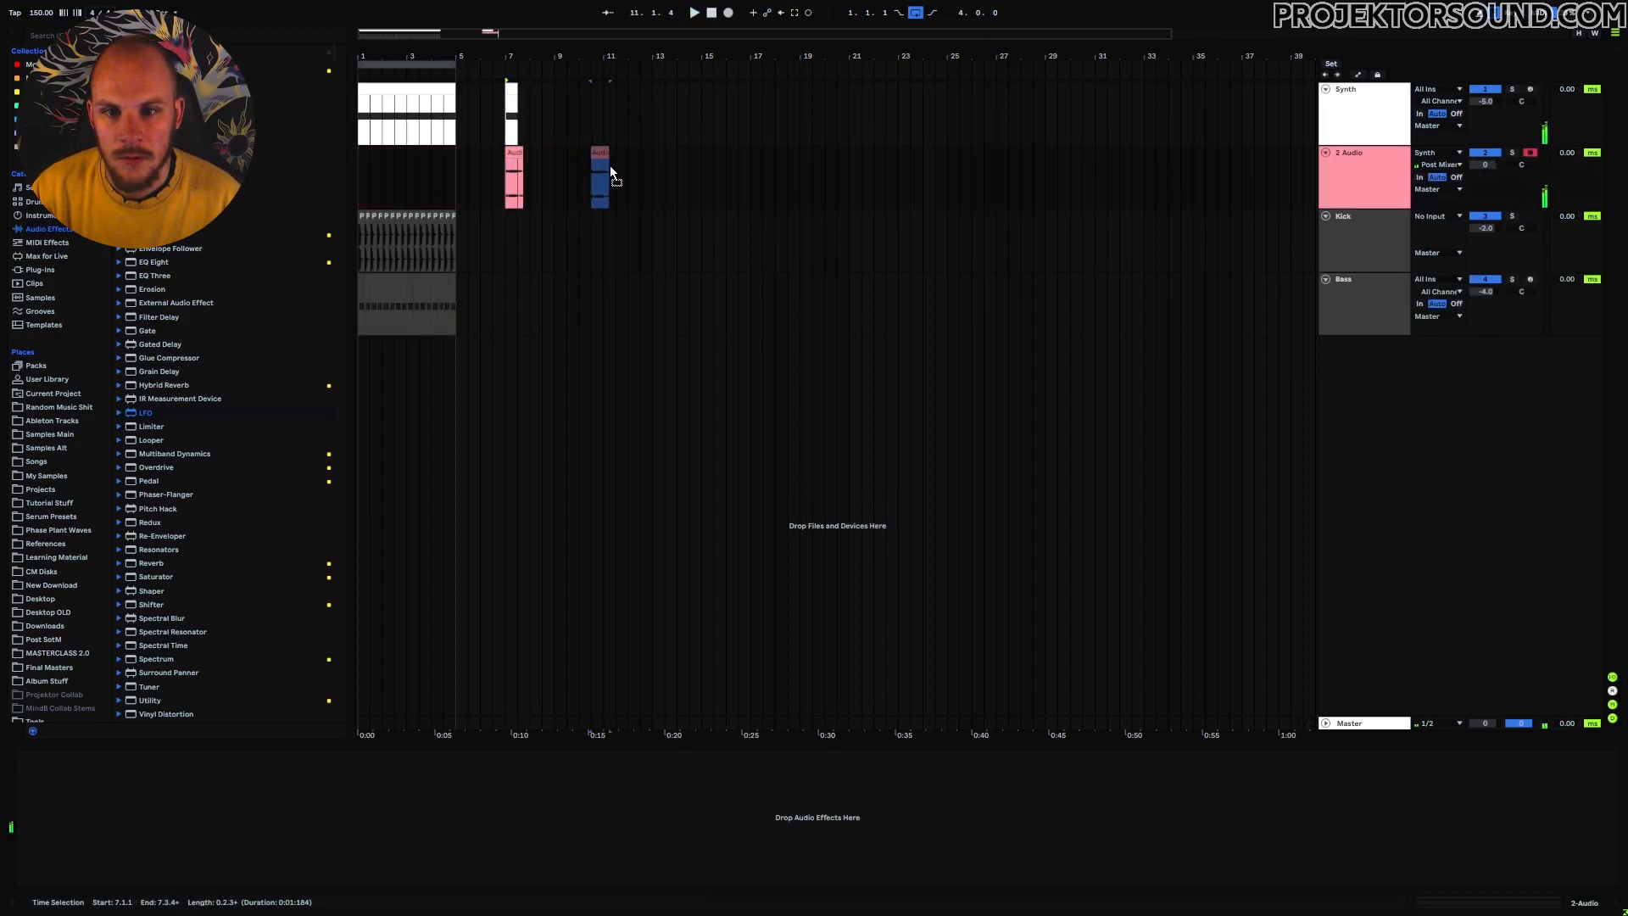
pyautogui.click(505, 155)
pyautogui.click(726, 13)
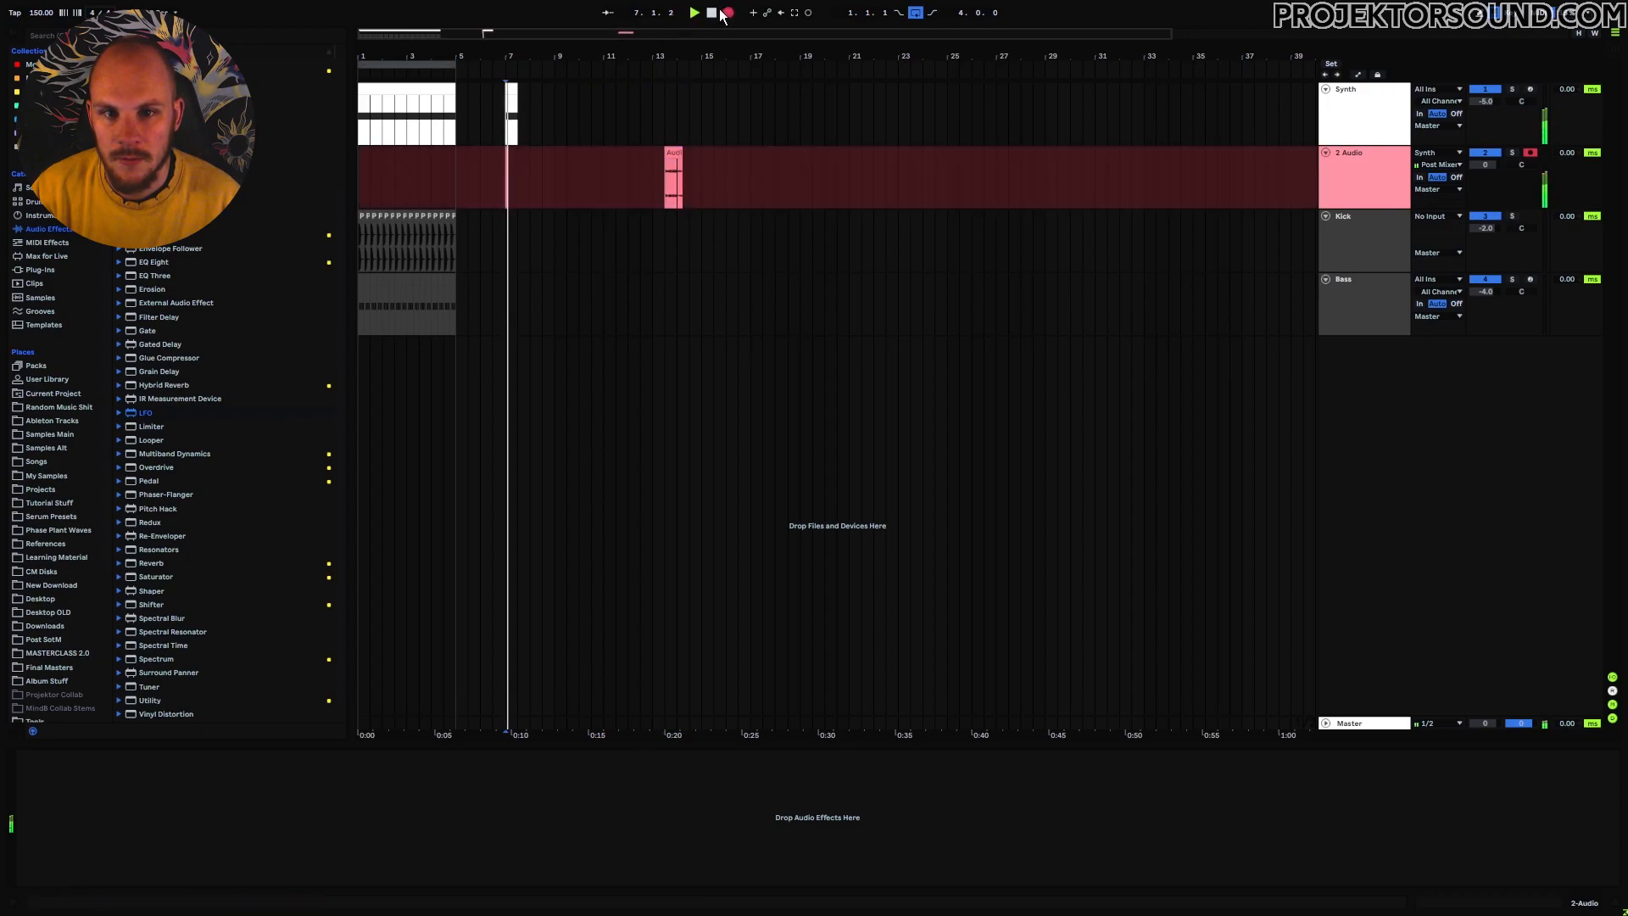
pyautogui.click(712, 13)
pyautogui.click(529, 159)
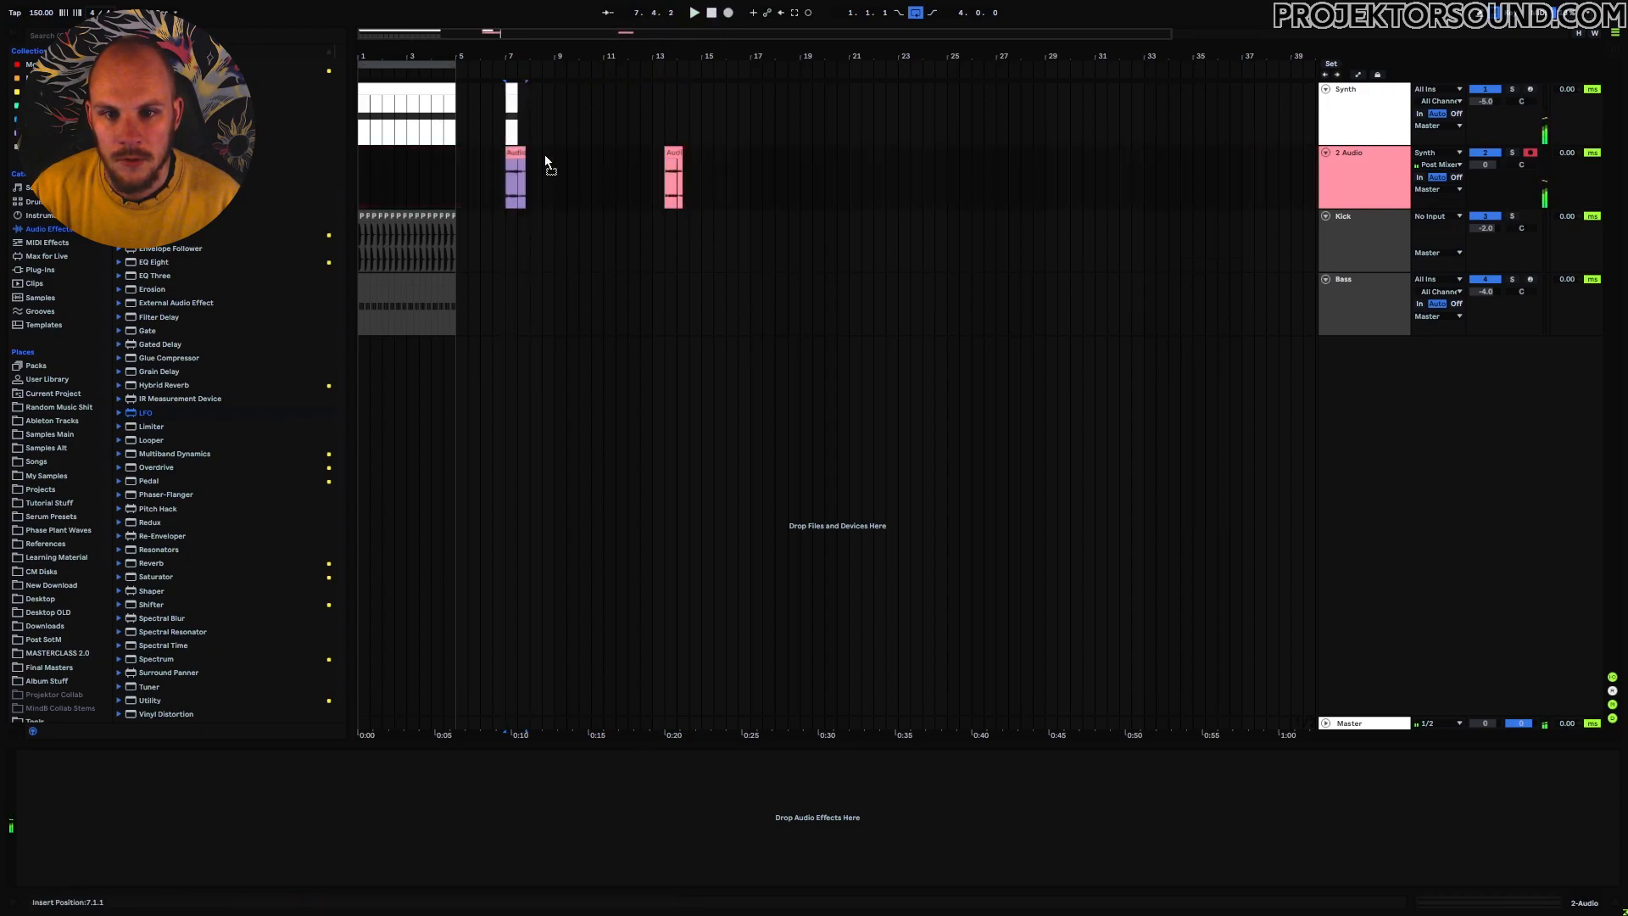
# Step: Record two more takes from bar 7, placing one near bar 11 and replacing it with the last take
pyautogui.click(726, 13)
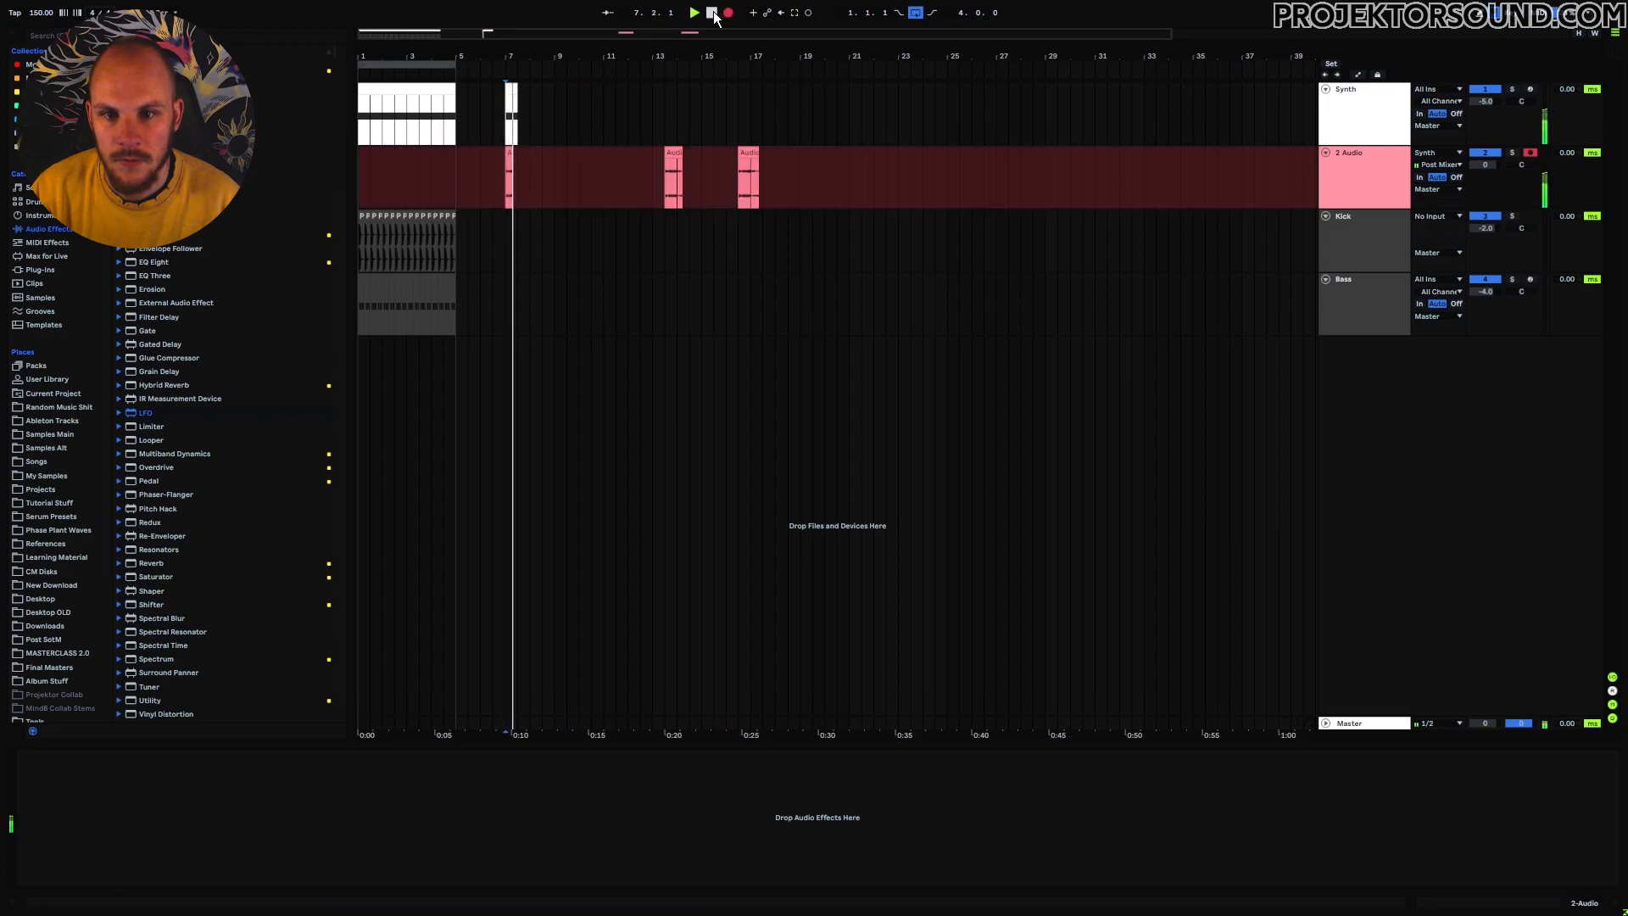
pyautogui.click(712, 13)
pyautogui.click(515, 154)
pyautogui.moveTo(515, 154); pyautogui.dragTo(630, 162)
pyautogui.click(505, 154)
pyautogui.click(727, 13)
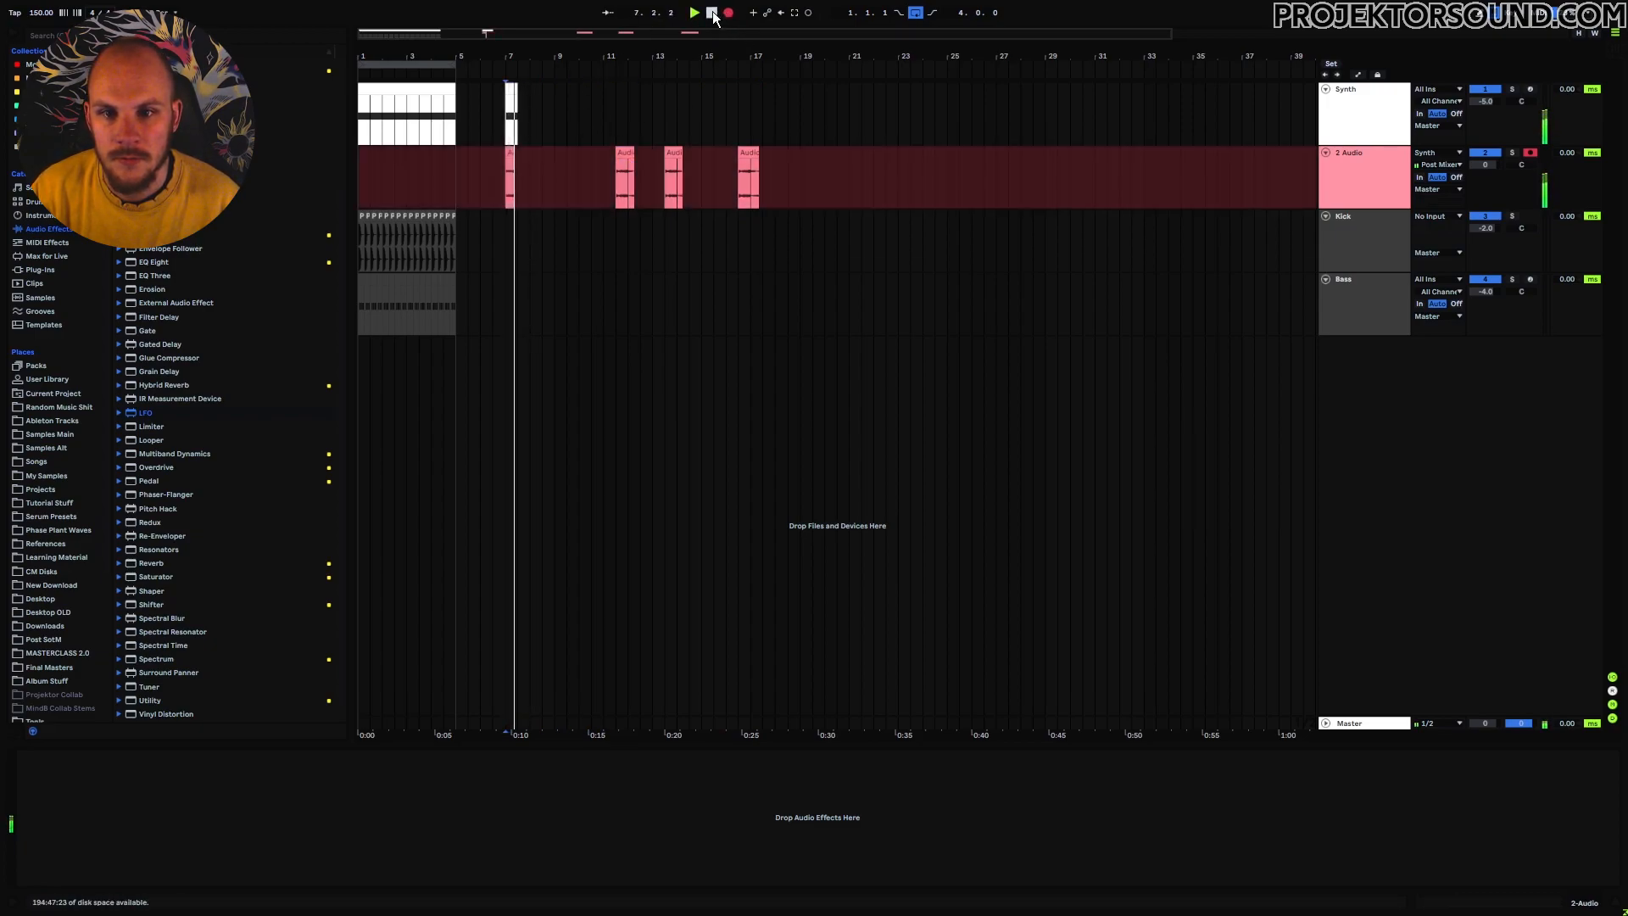
pyautogui.click(712, 12)
pyautogui.click(517, 153)
pyautogui.moveTo(517, 153); pyautogui.dragTo(565, 163)
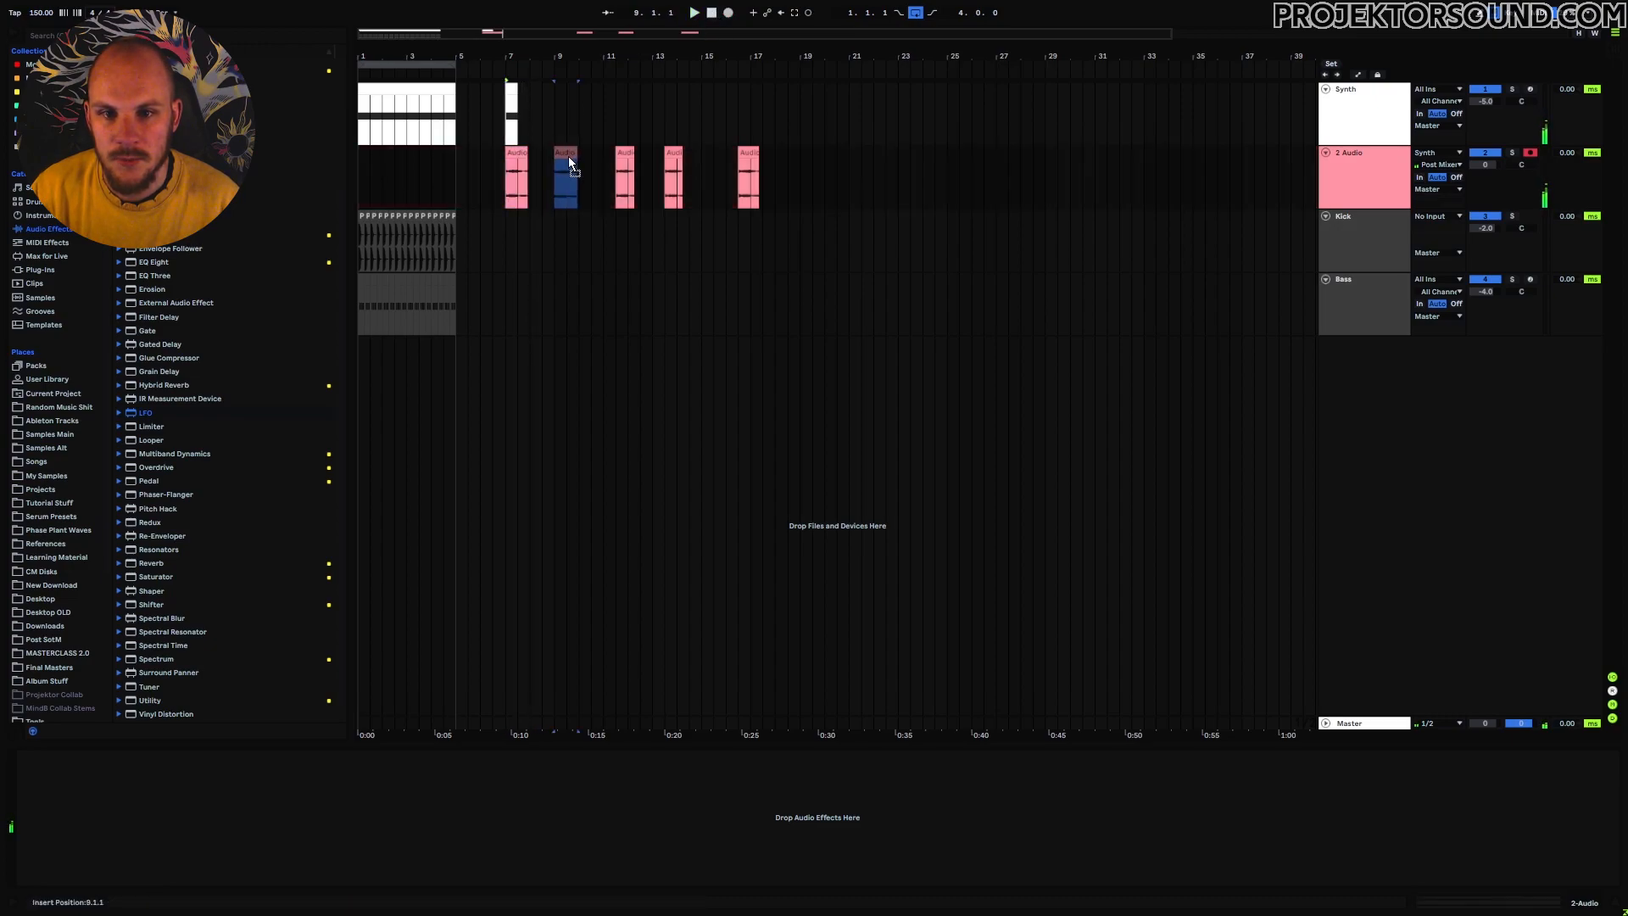
pyautogui.click(624, 152)
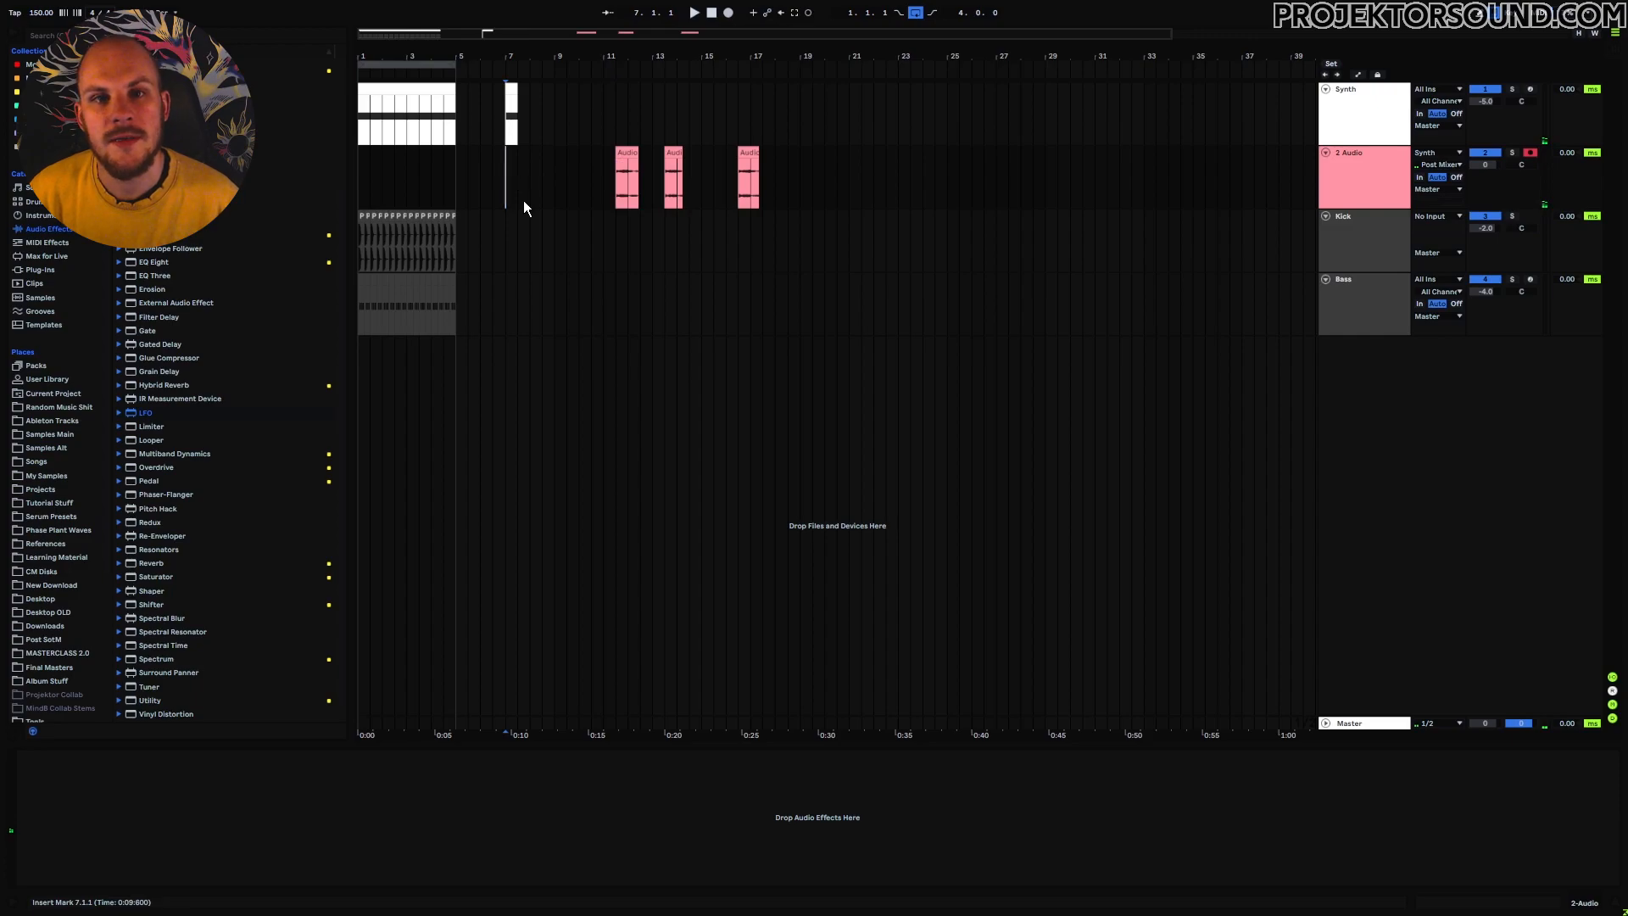
# Step: Move the two-beat synth clip to different bars while auditioning it, leaving it at 5.3.1
pyautogui.moveTo(510, 89); pyautogui.dragTo(546, 93)
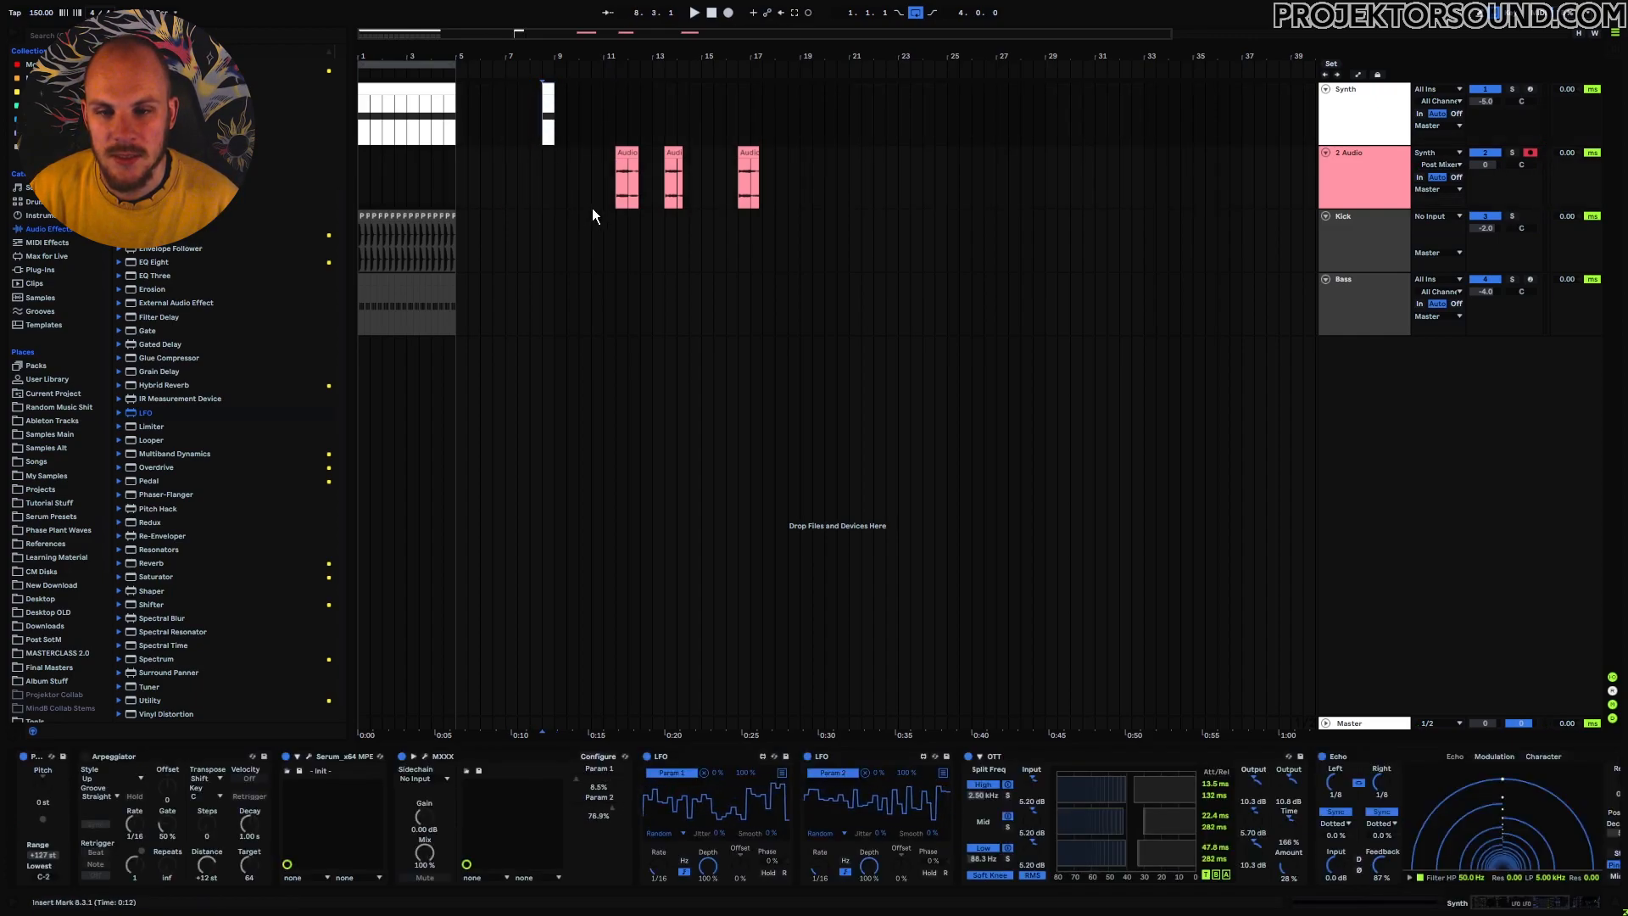
pyautogui.press('space')
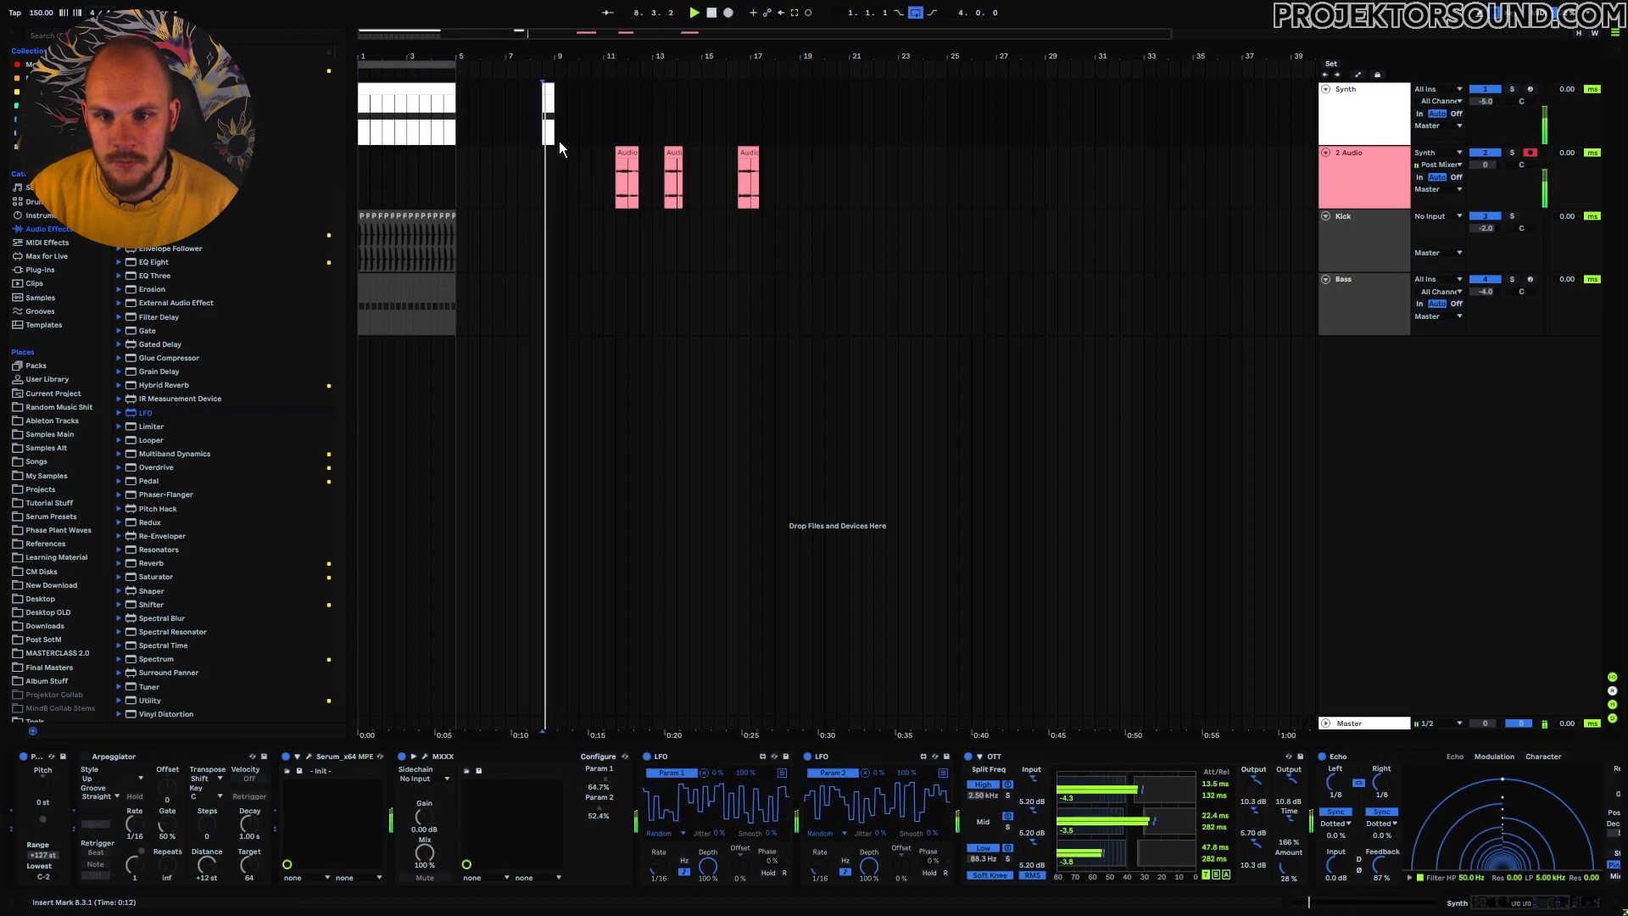
pyautogui.moveTo(553, 134); pyautogui.dragTo(539, 133)
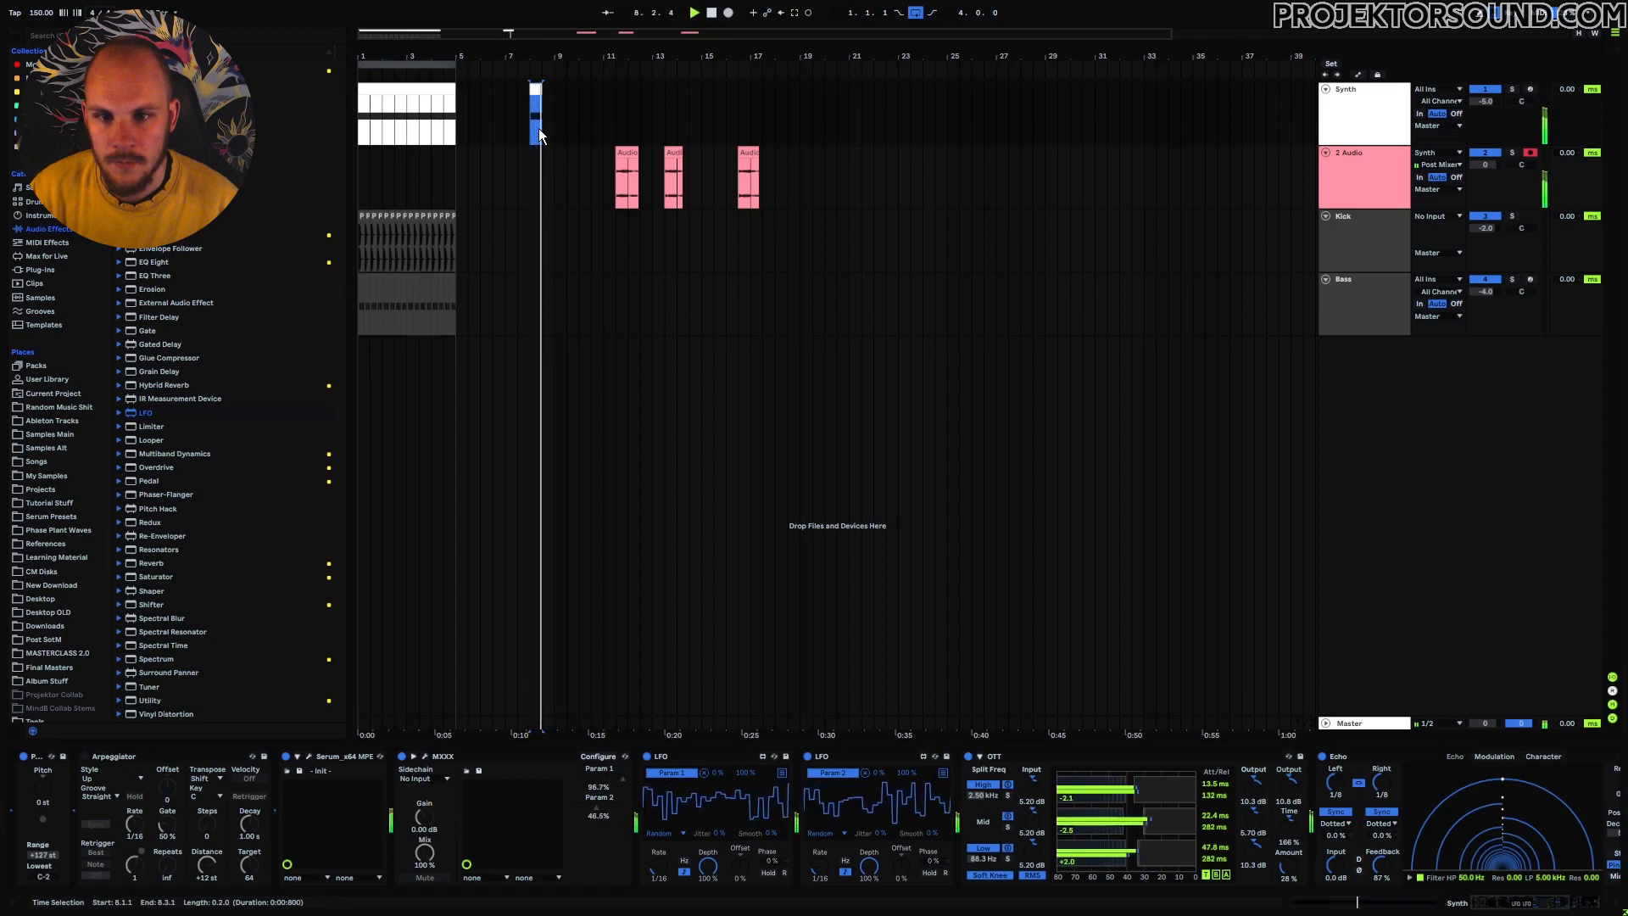
pyautogui.moveTo(537, 89); pyautogui.dragTo(474, 89)
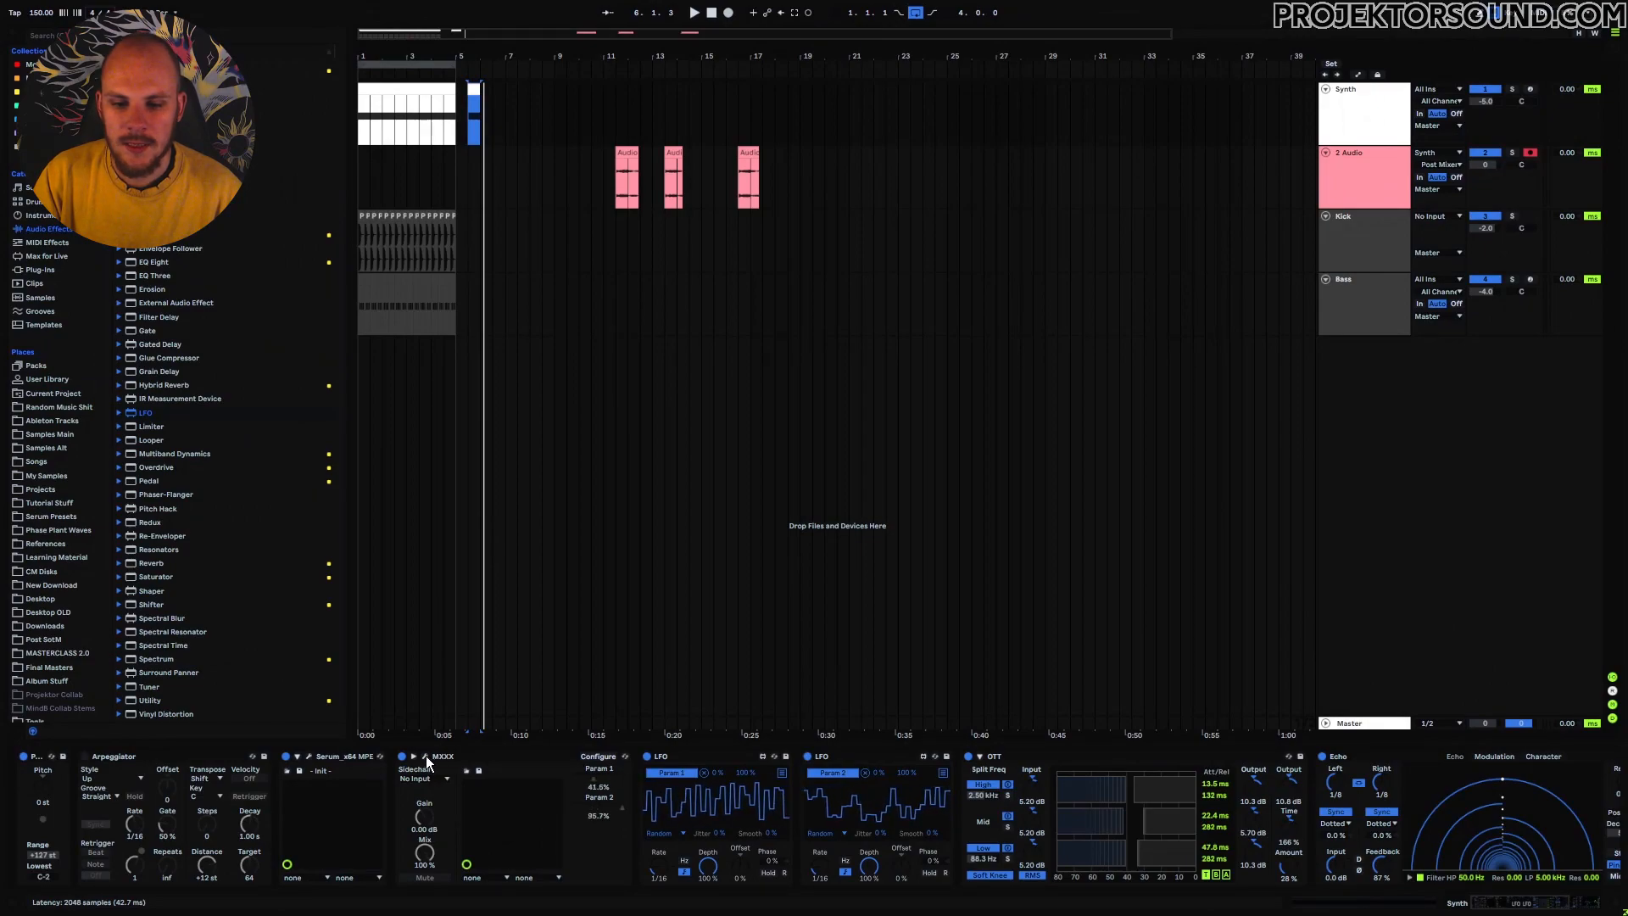
# Step: Review the RingModulator settings in MXXX and the oscillator and filter setup in Serum
pyautogui.click(425, 756)
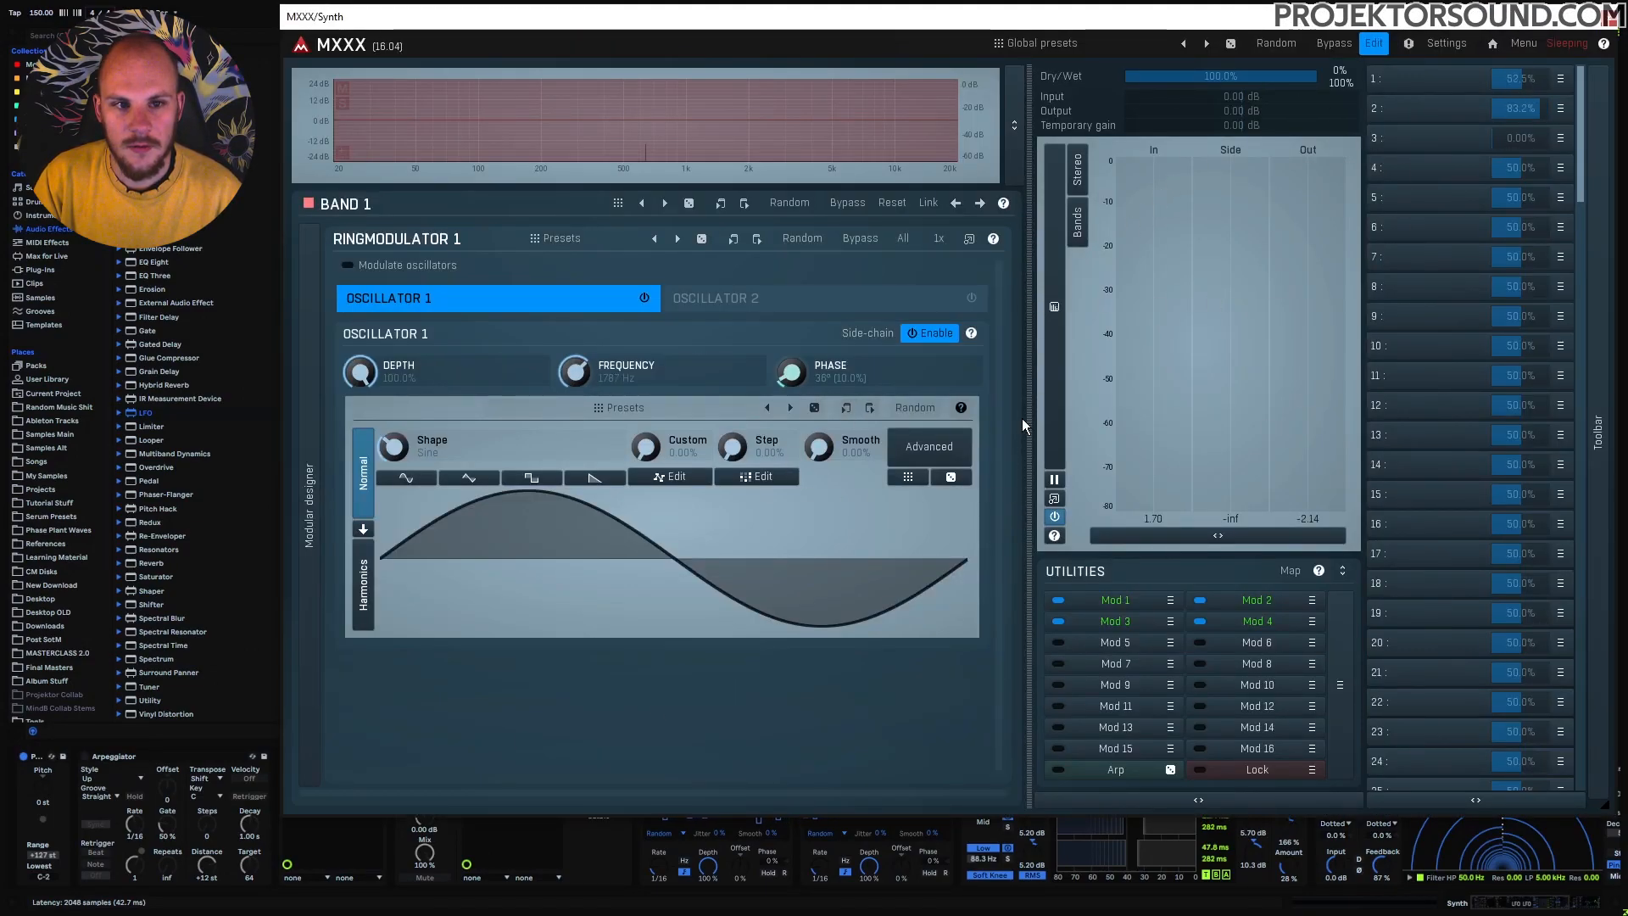
pyautogui.click(1612, 24)
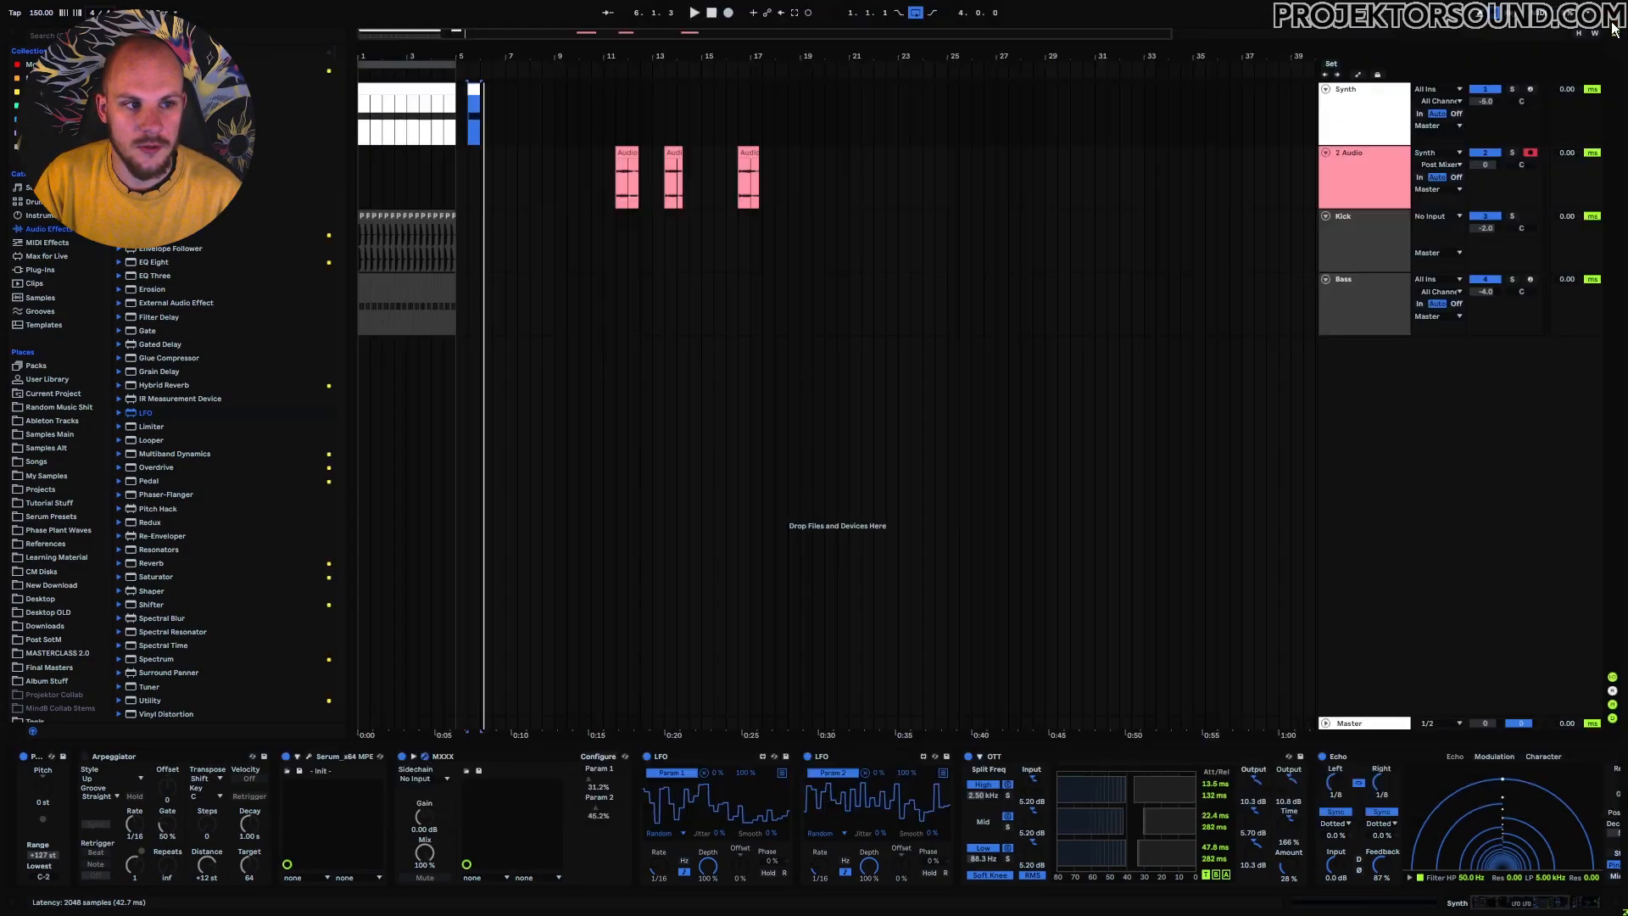
pyautogui.click(309, 755)
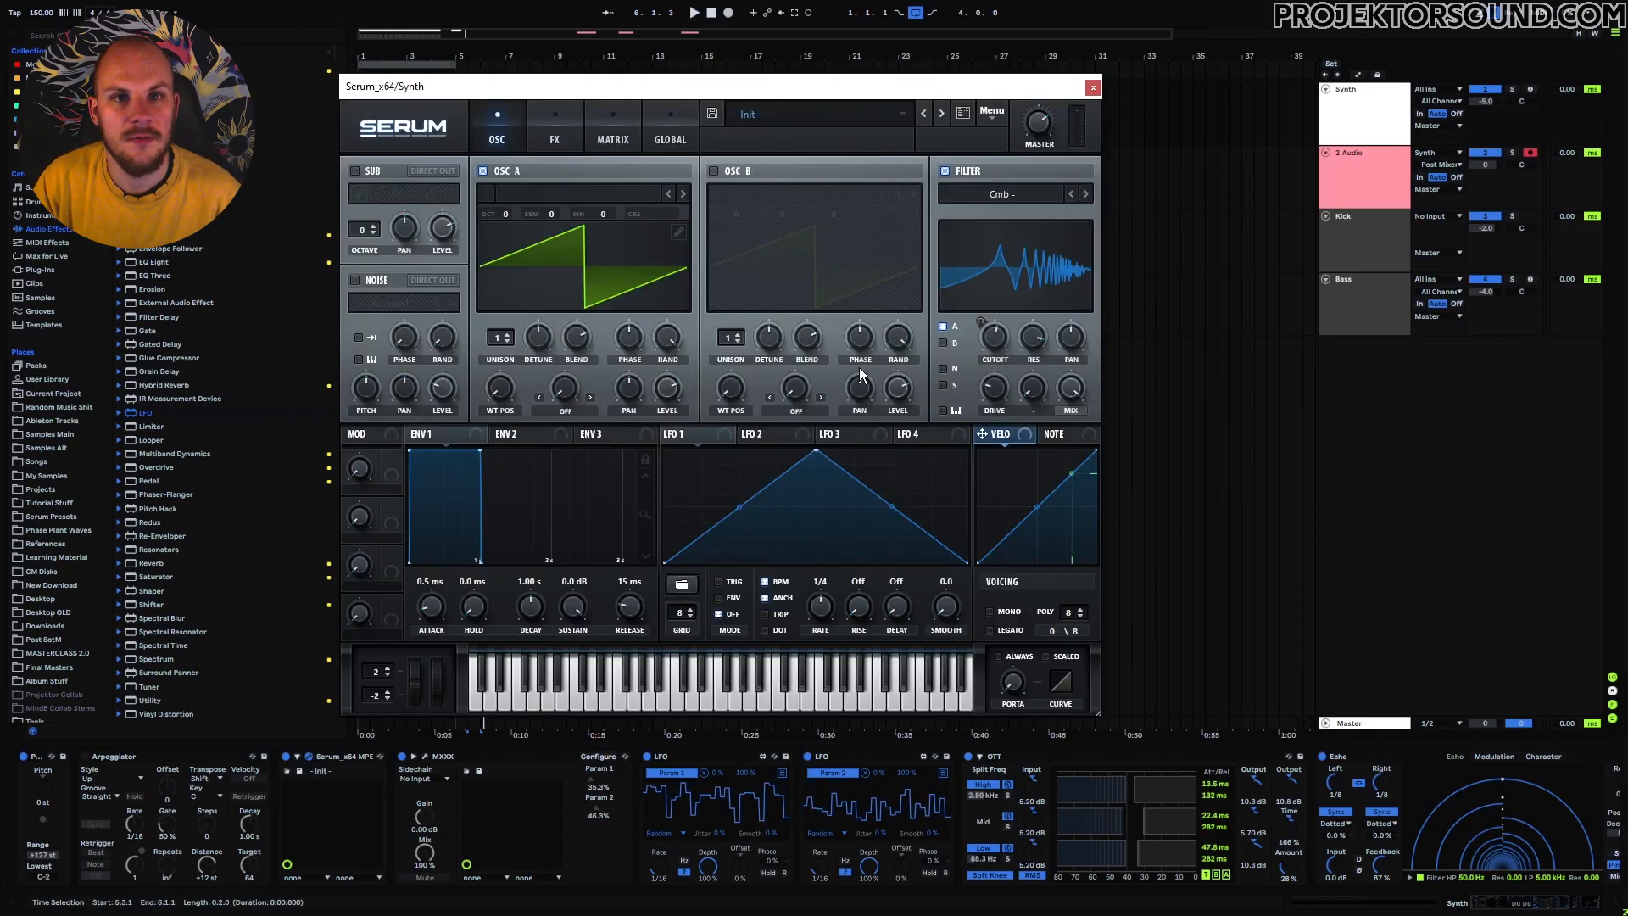
pyautogui.click(608, 749)
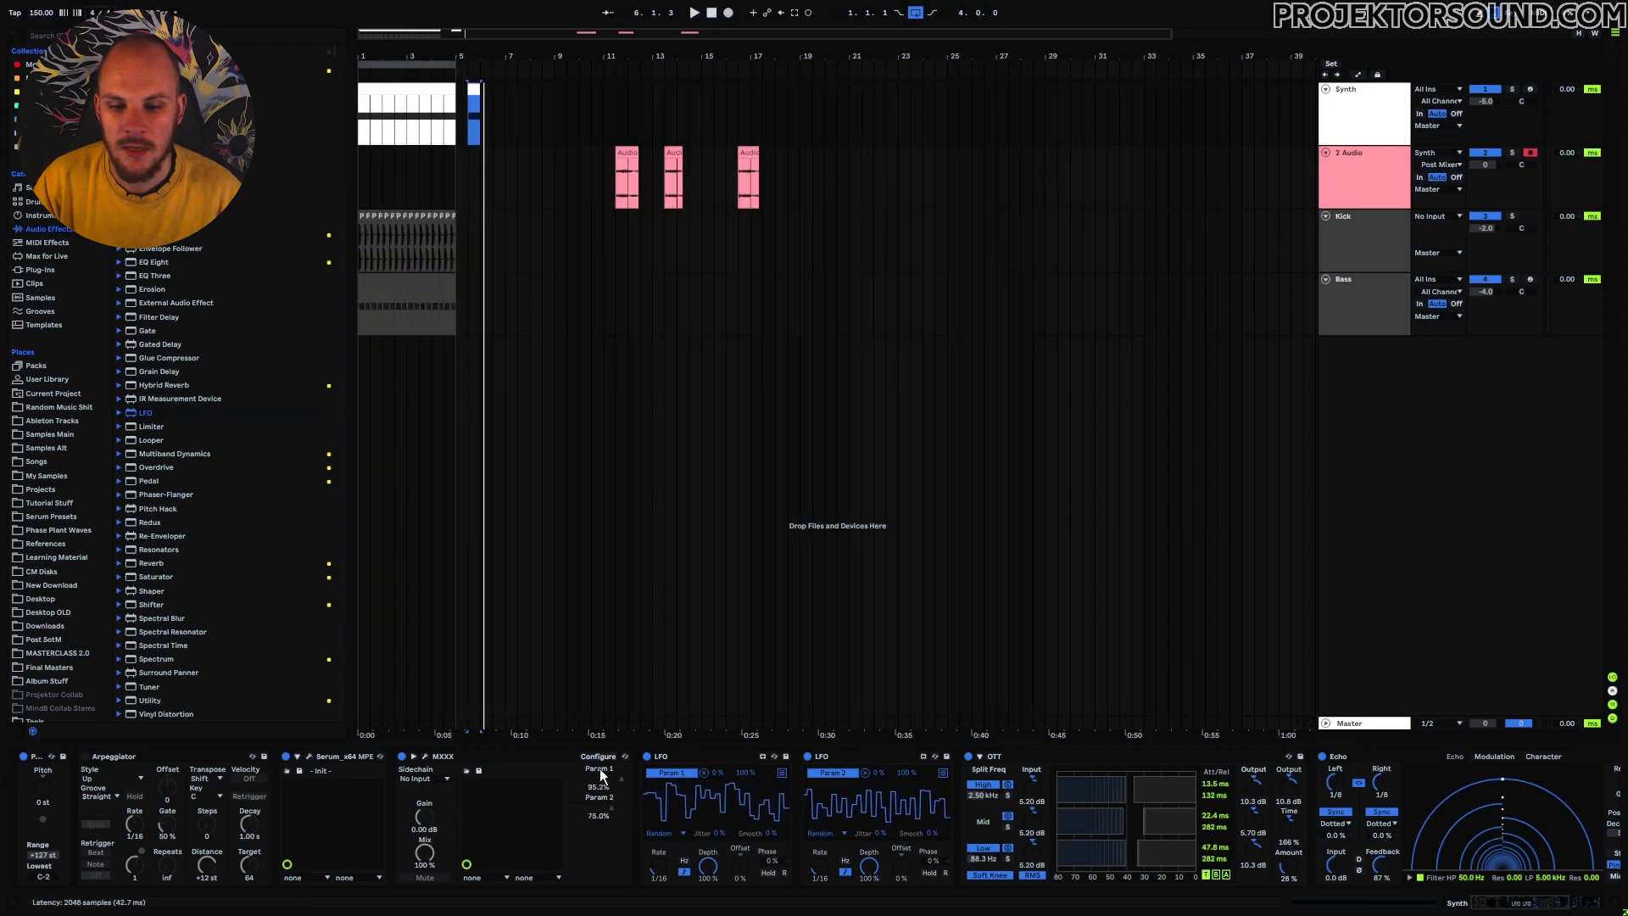
# Step: Group MXXX, both LFOs and OTT into an Audio Effect Rack and save the rack to the User Library
pyautogui.click(454, 757)
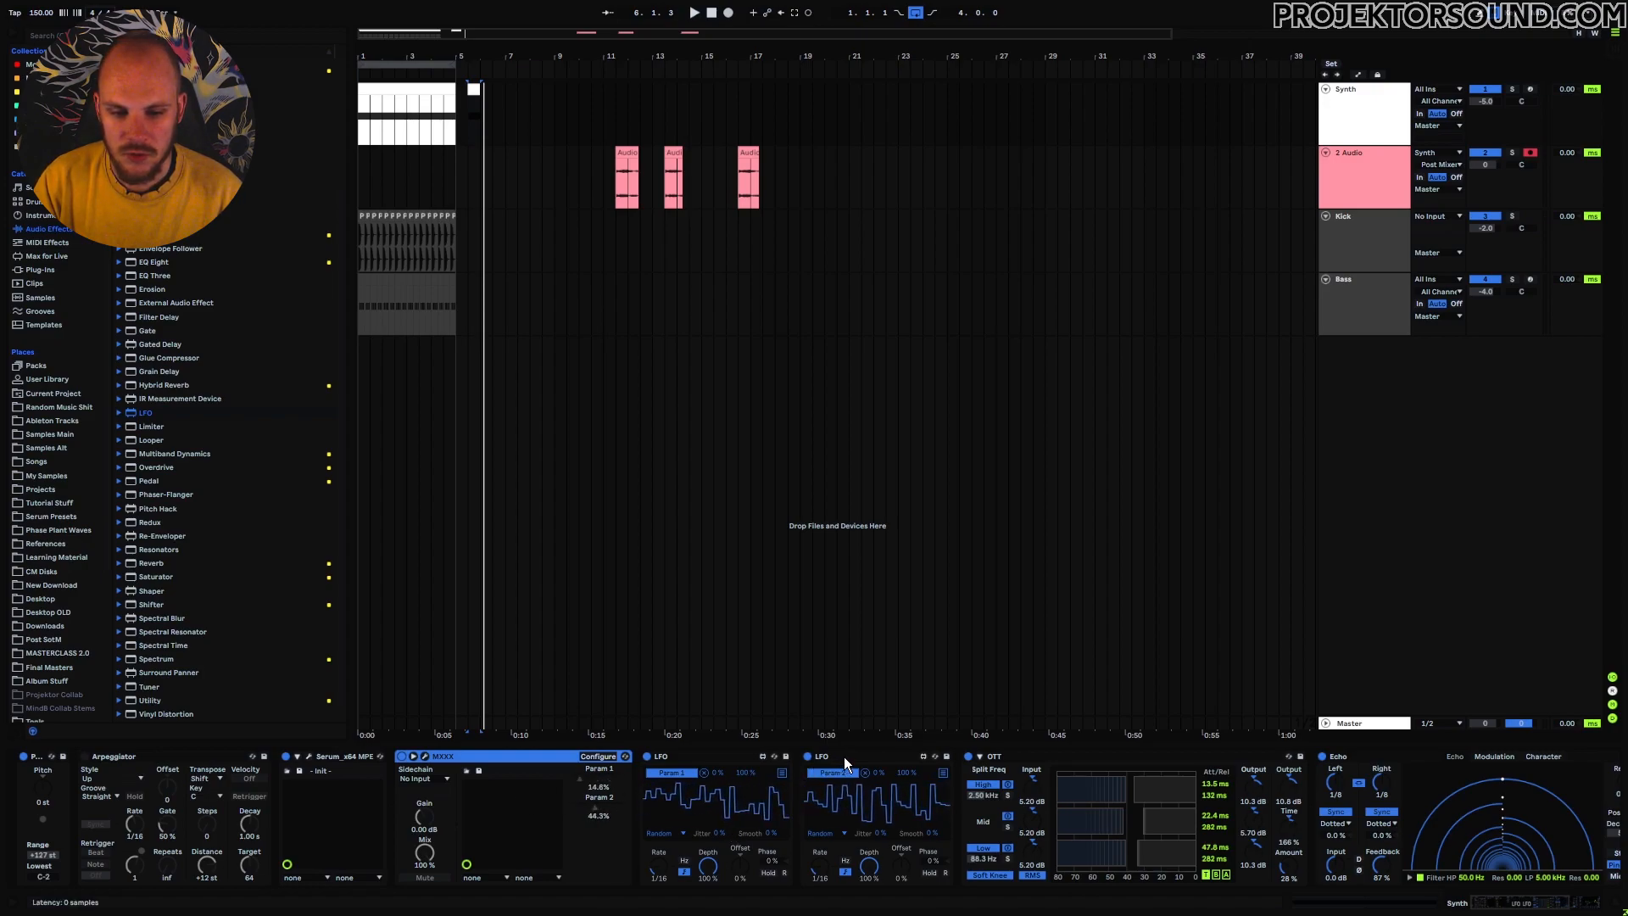
pyautogui.keyDown('shift'); pyautogui.click(1005, 755); pyautogui.keyUp('shift')
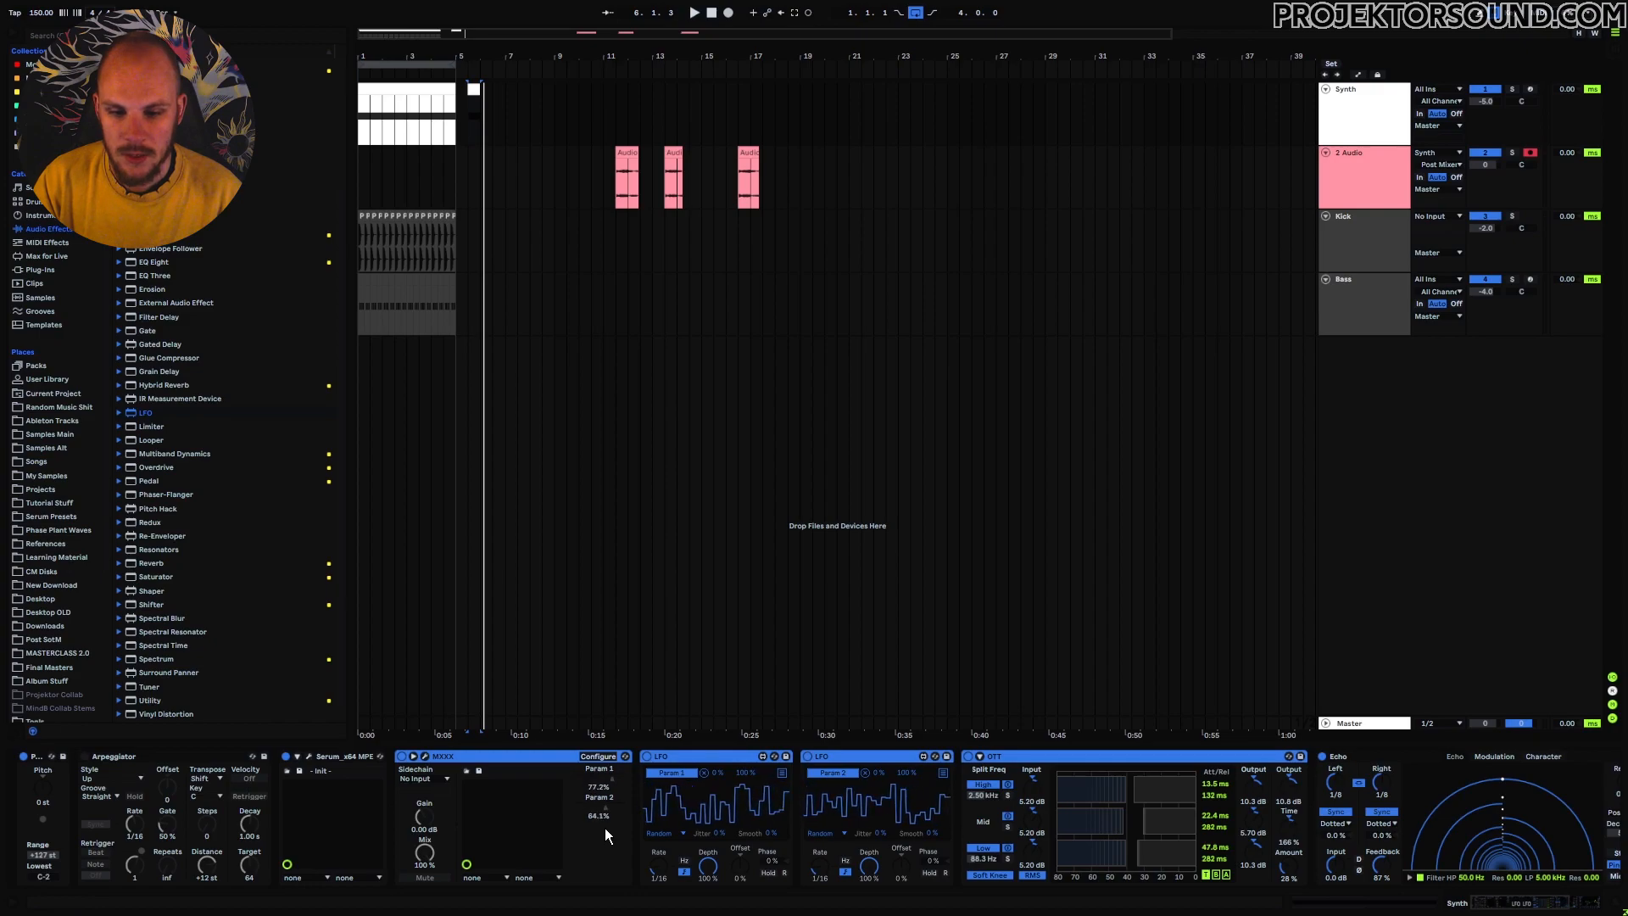
pyautogui.hotkey('ctrl', 'g')
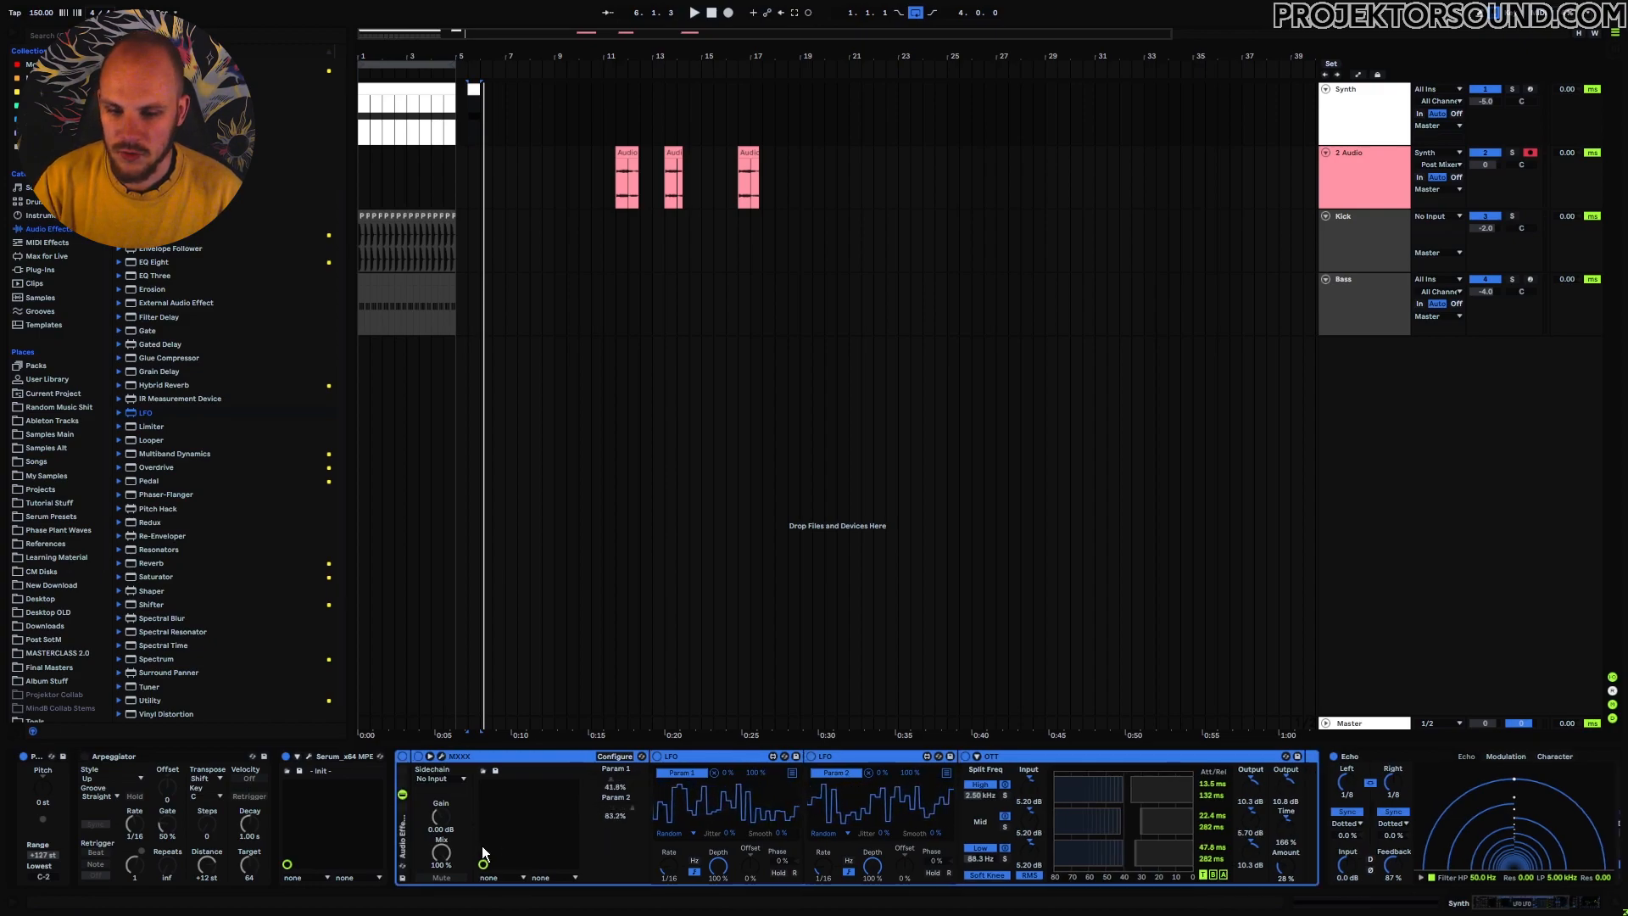
pyautogui.click(402, 877)
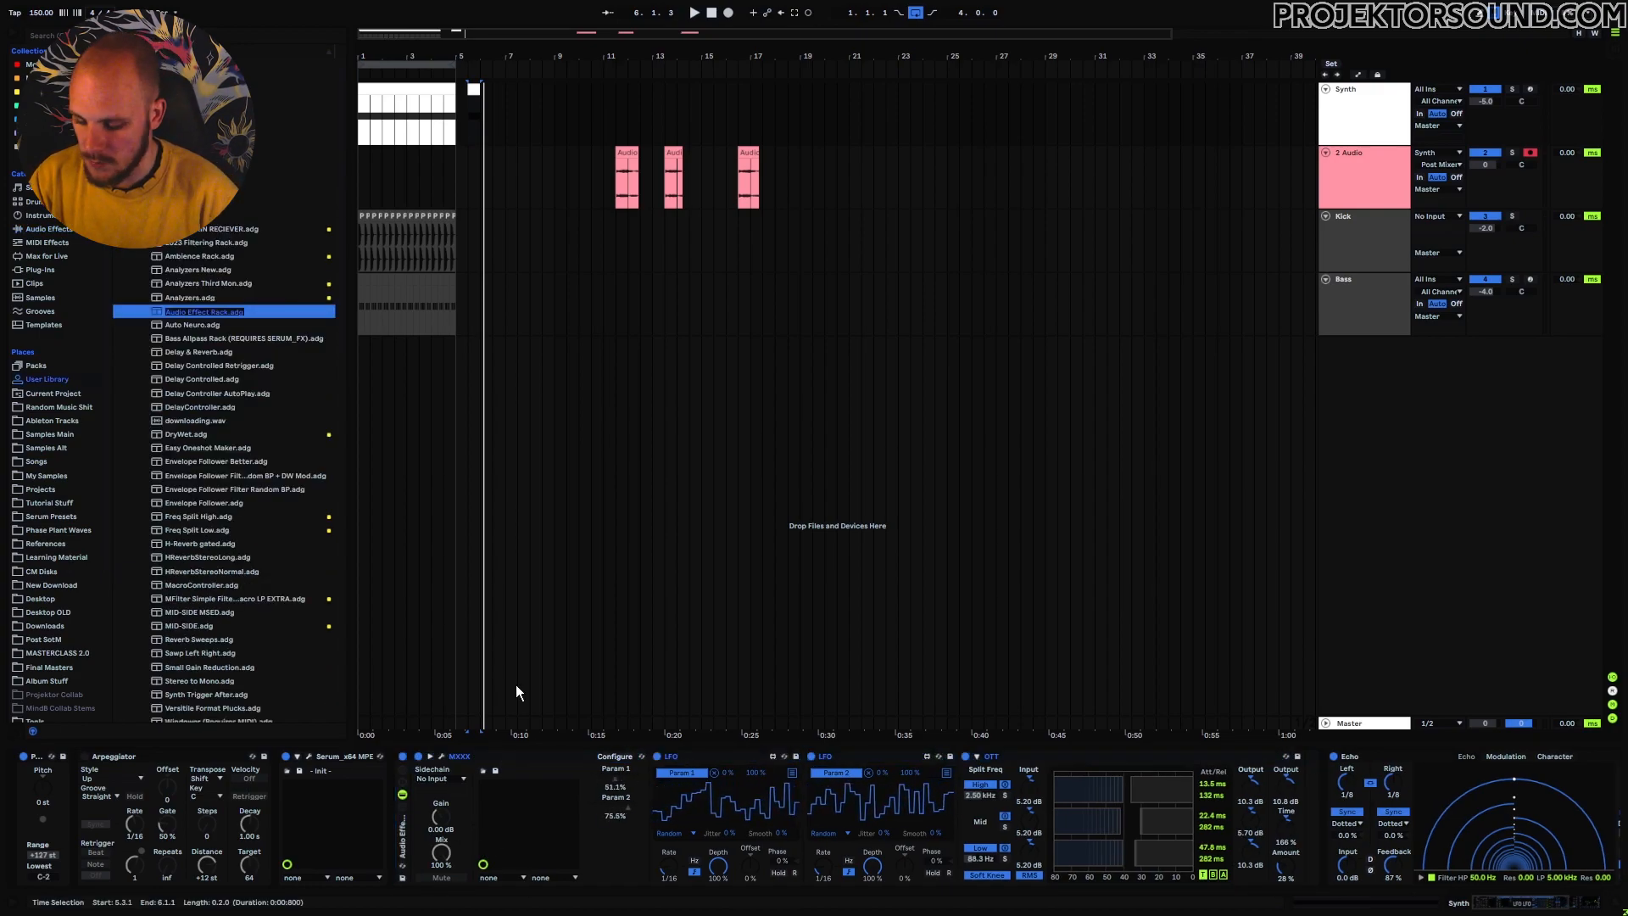